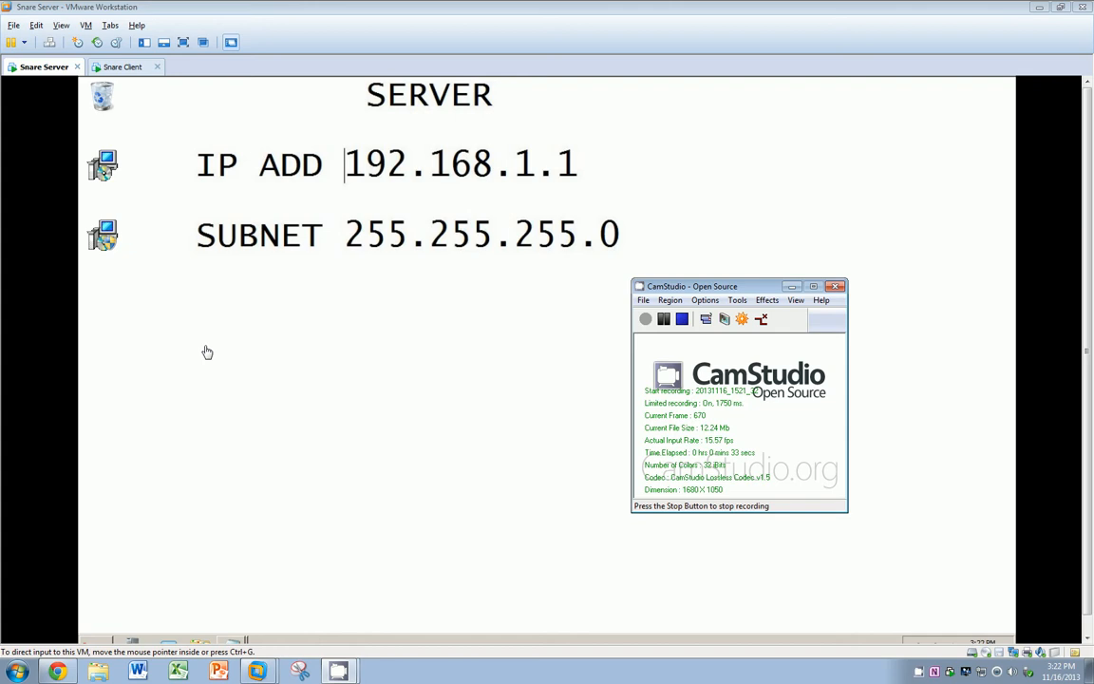
Step: Look over the InterSect Alliance resources page, then return to the Snare Server machine
click(91, 216)
click(103, 238)
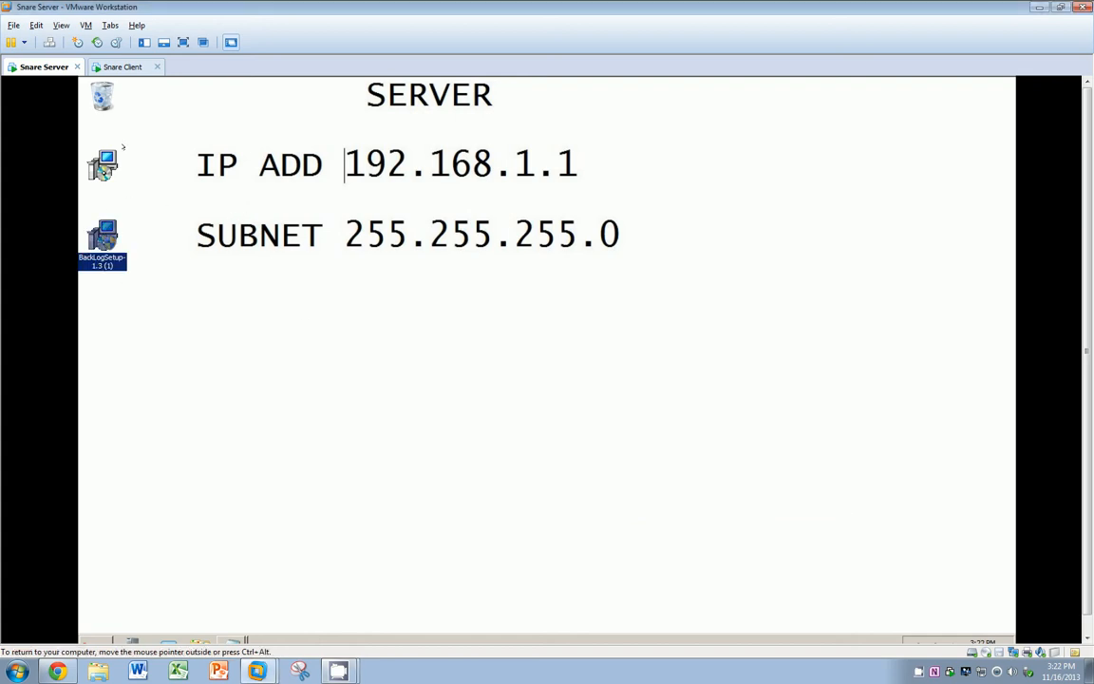
click(107, 180)
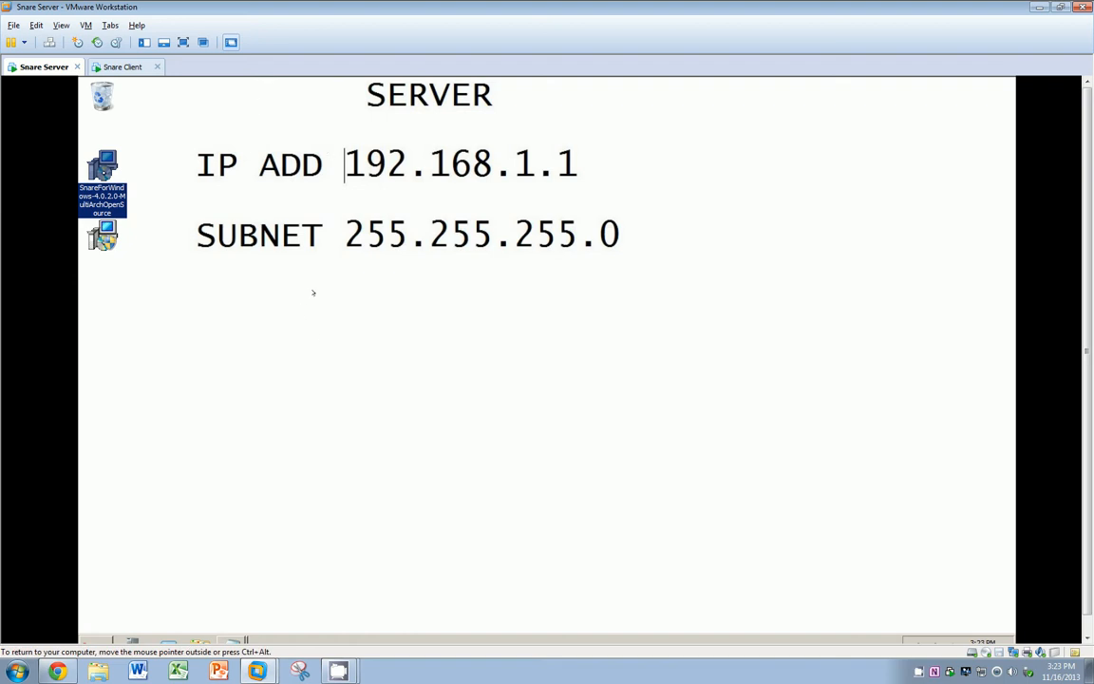
mouse_move(68, 673)
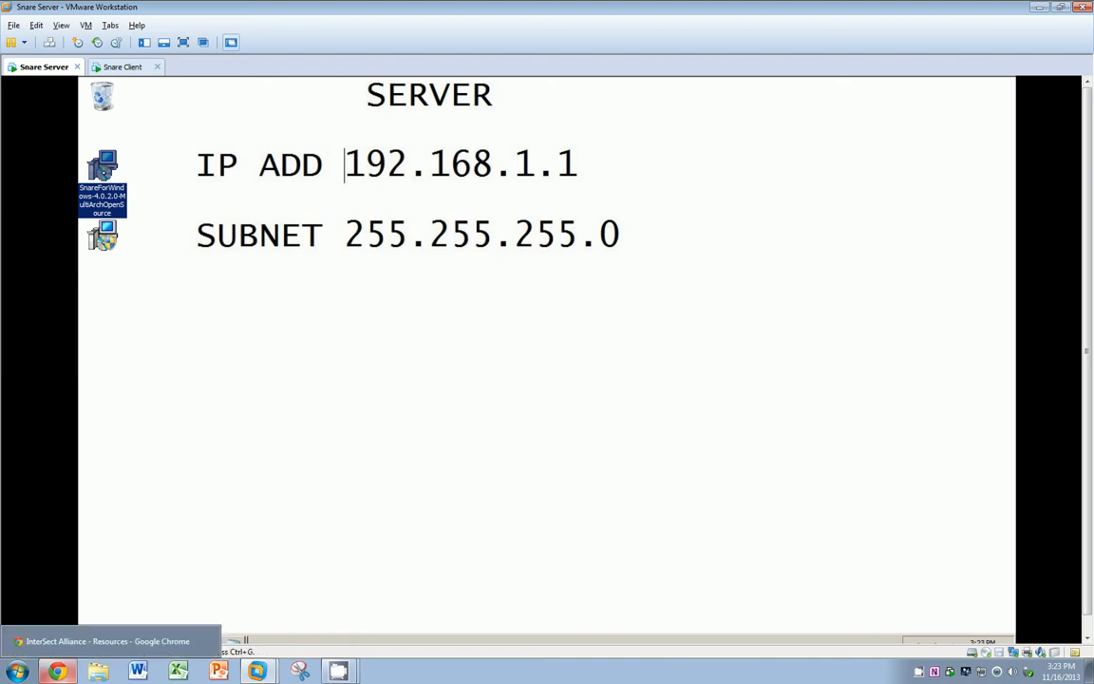
click(69, 677)
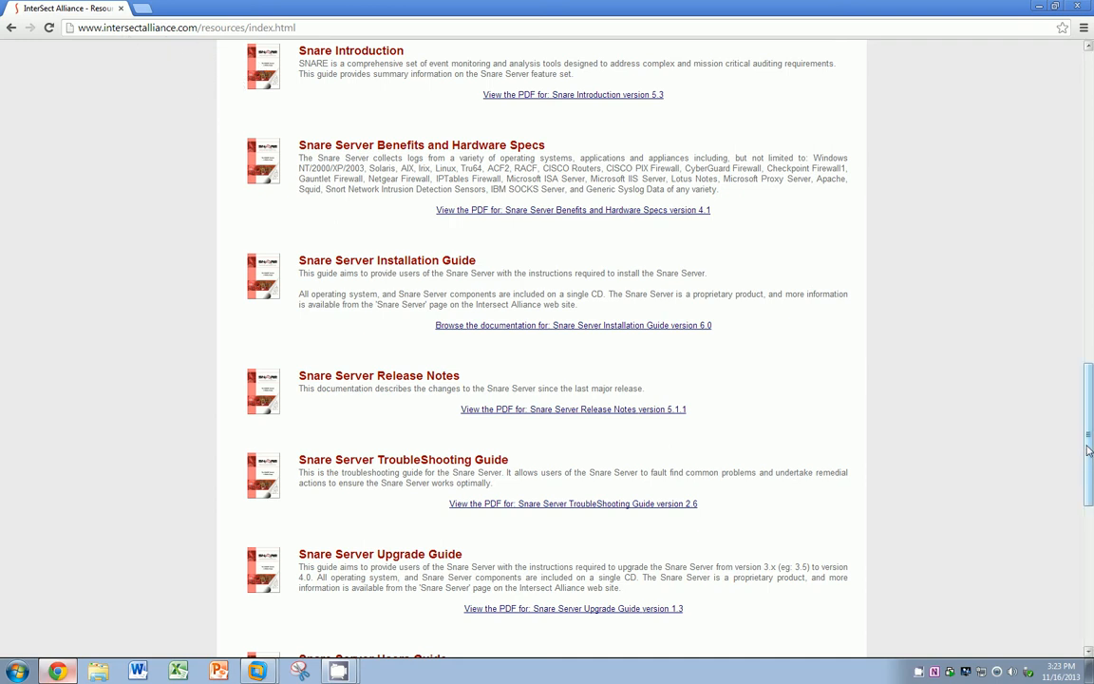
drag(1089, 451, 1038, 119)
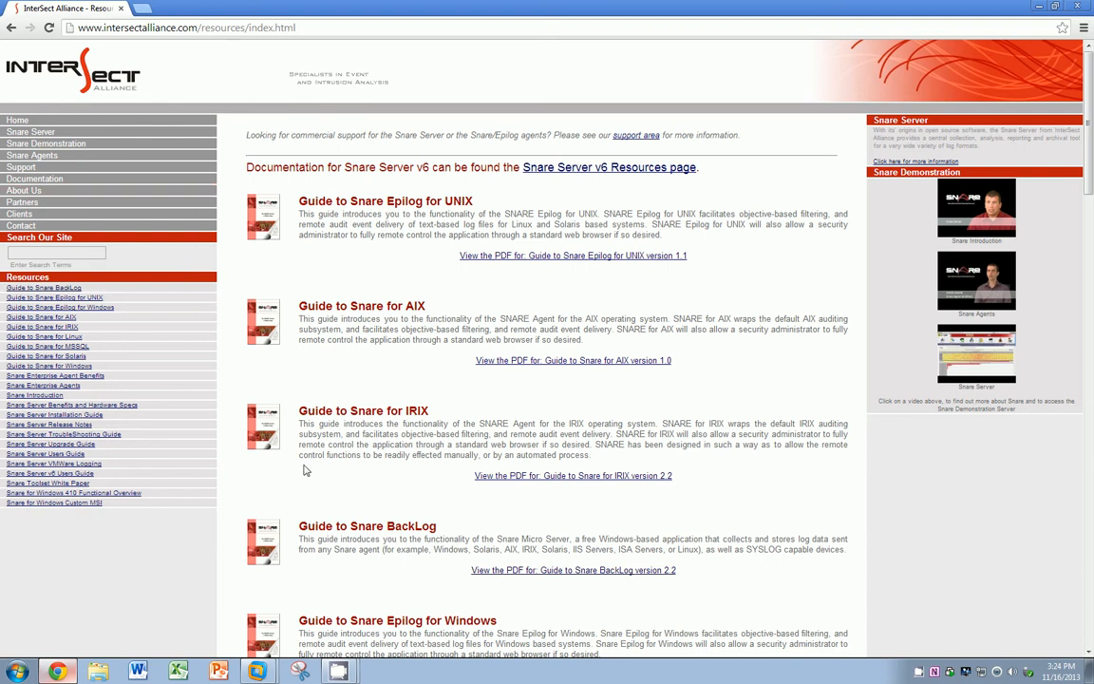
mouse_move(257, 670)
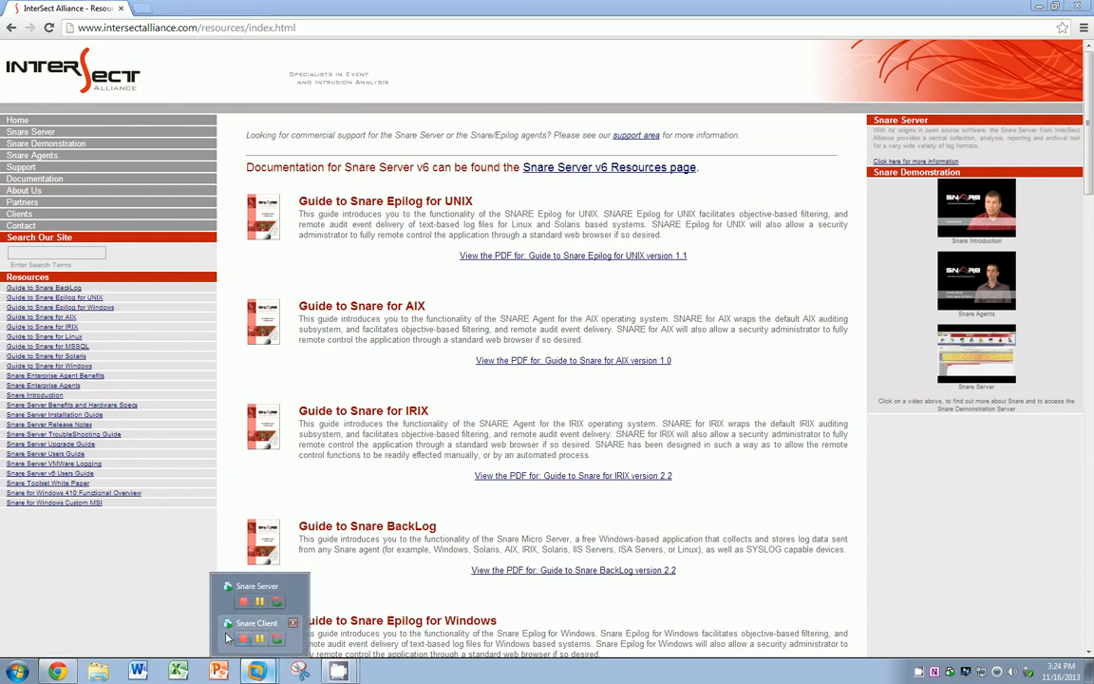
click(249, 586)
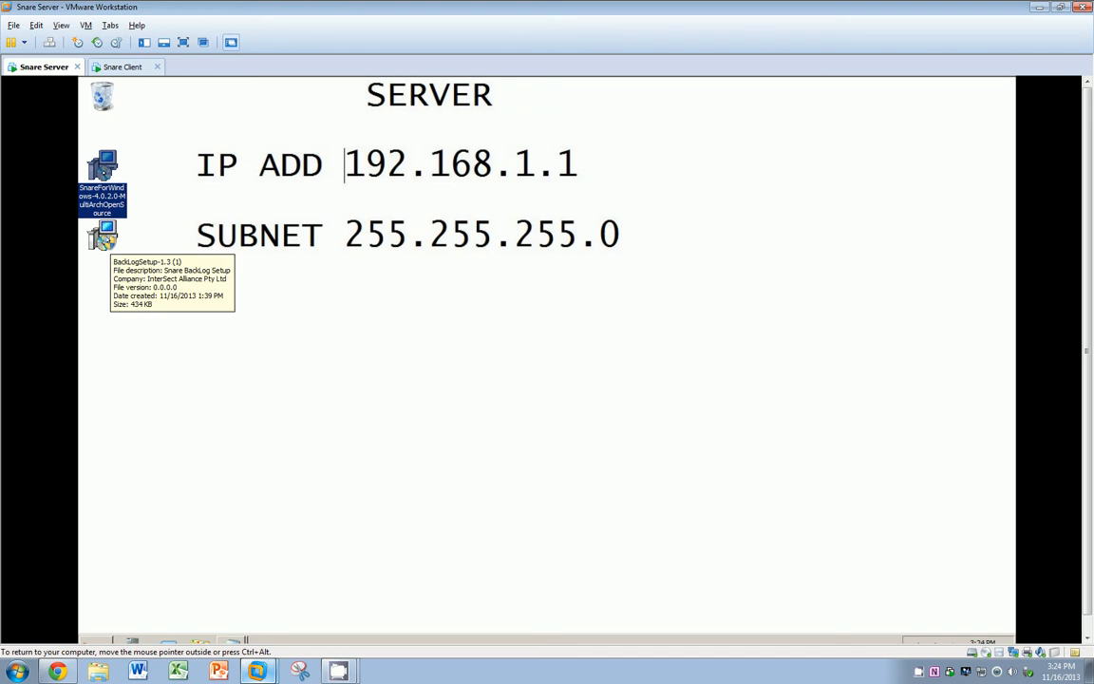
Step: Install Snare BackLog with the default destination and InterSect Alliance Start Menu folder
double_click(103, 237)
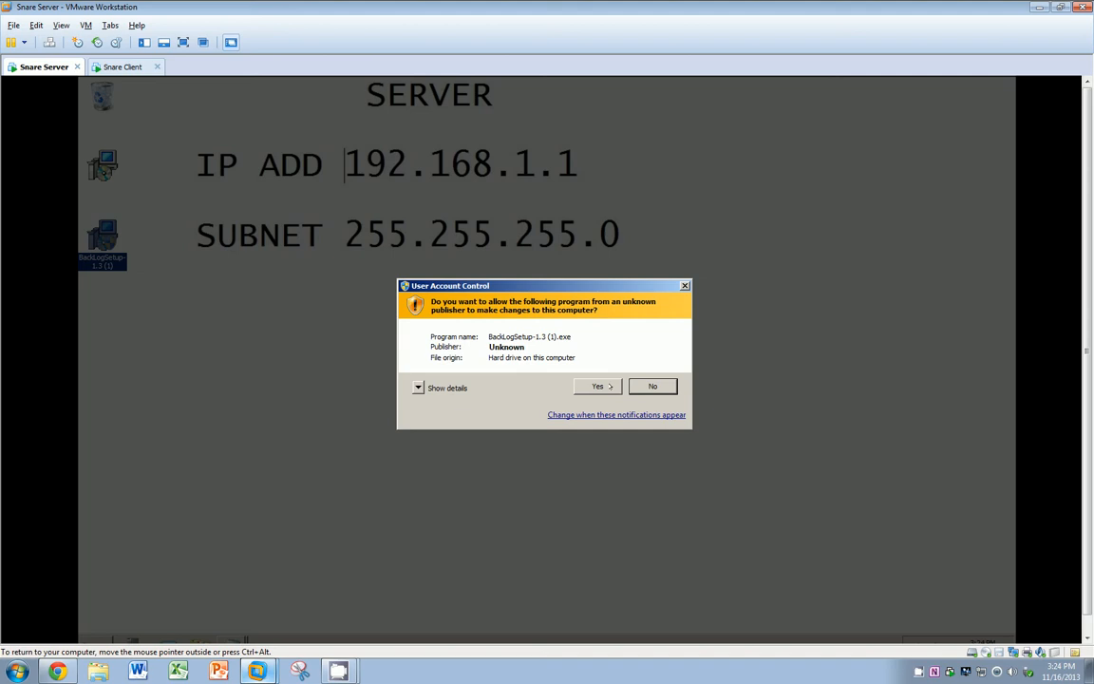
click(609, 387)
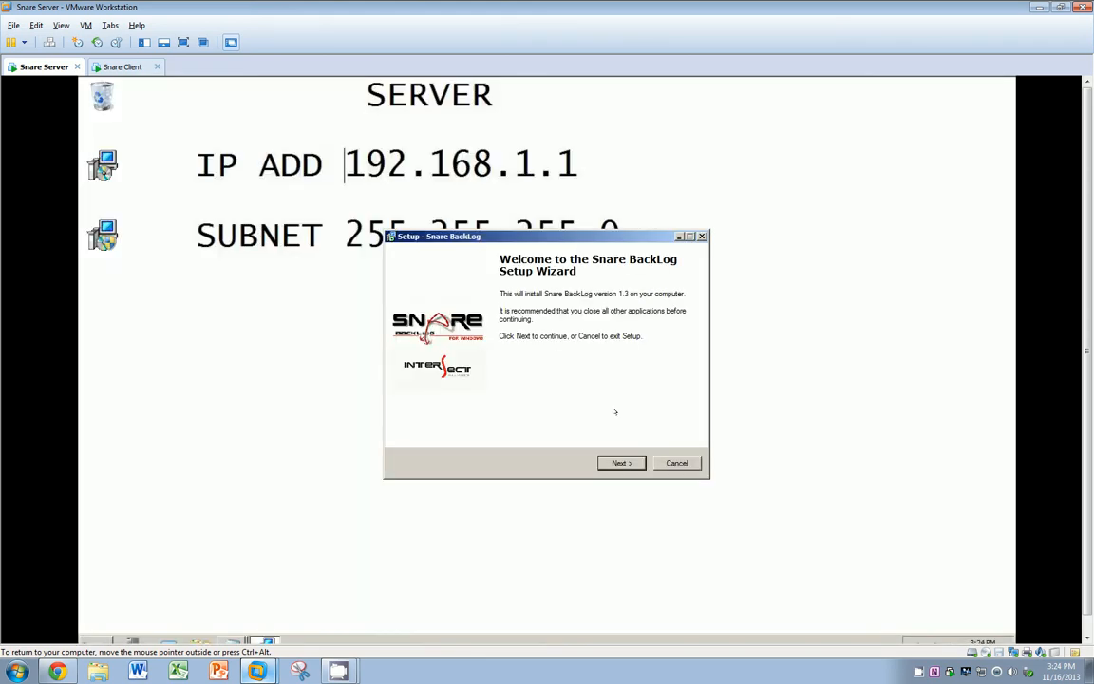
click(624, 463)
click(629, 463)
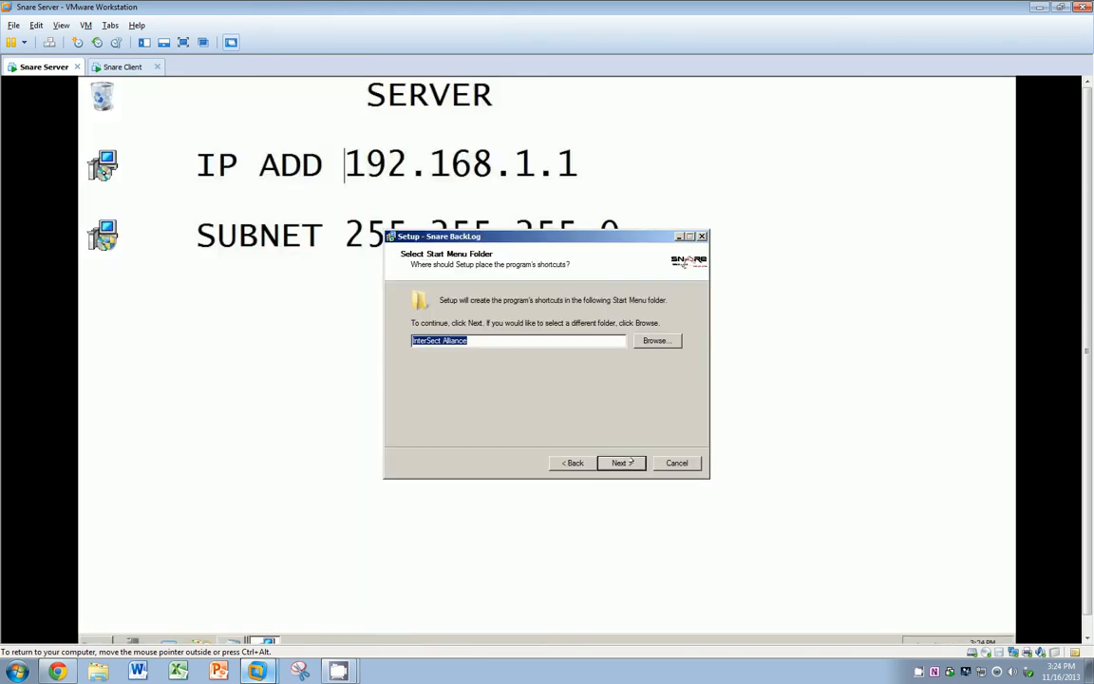
click(629, 462)
click(628, 462)
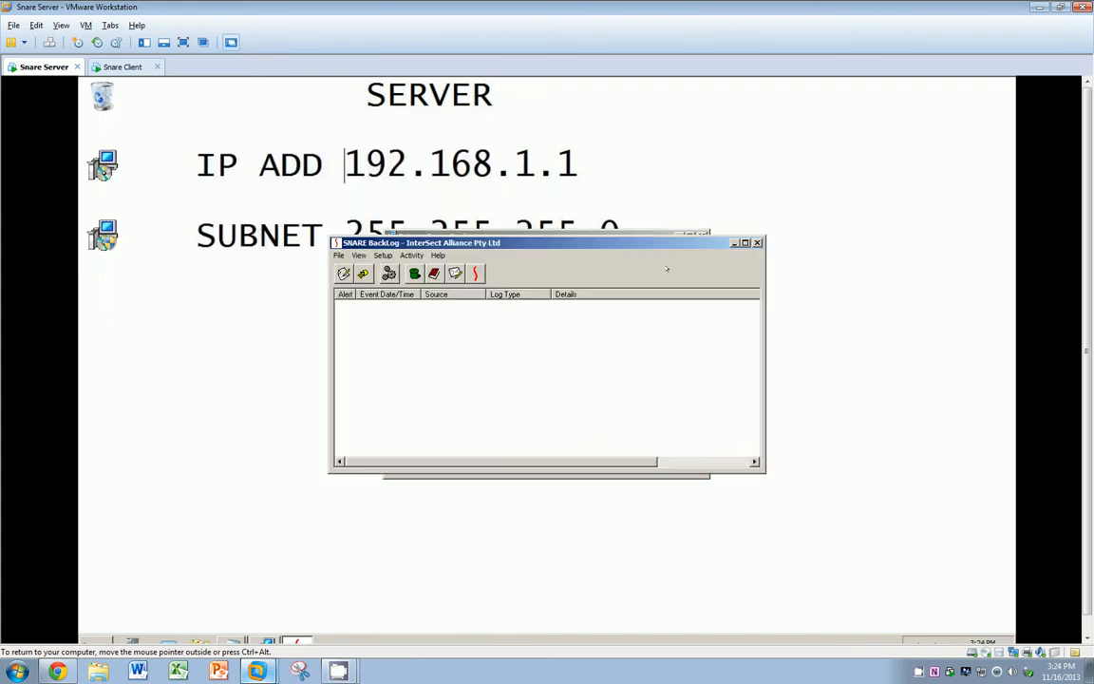
Step: Close the SNARE BackLog window and finish the BackLog setup wizard
drag(544, 241, 434, 83)
drag(652, 312, 917, 559)
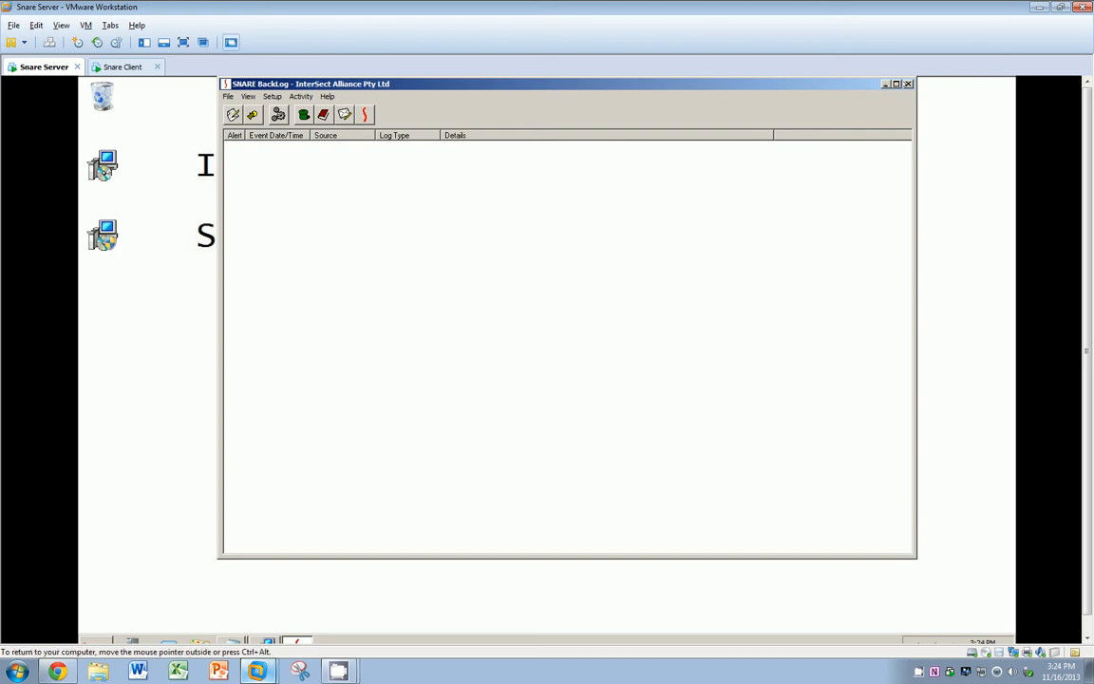
click(907, 83)
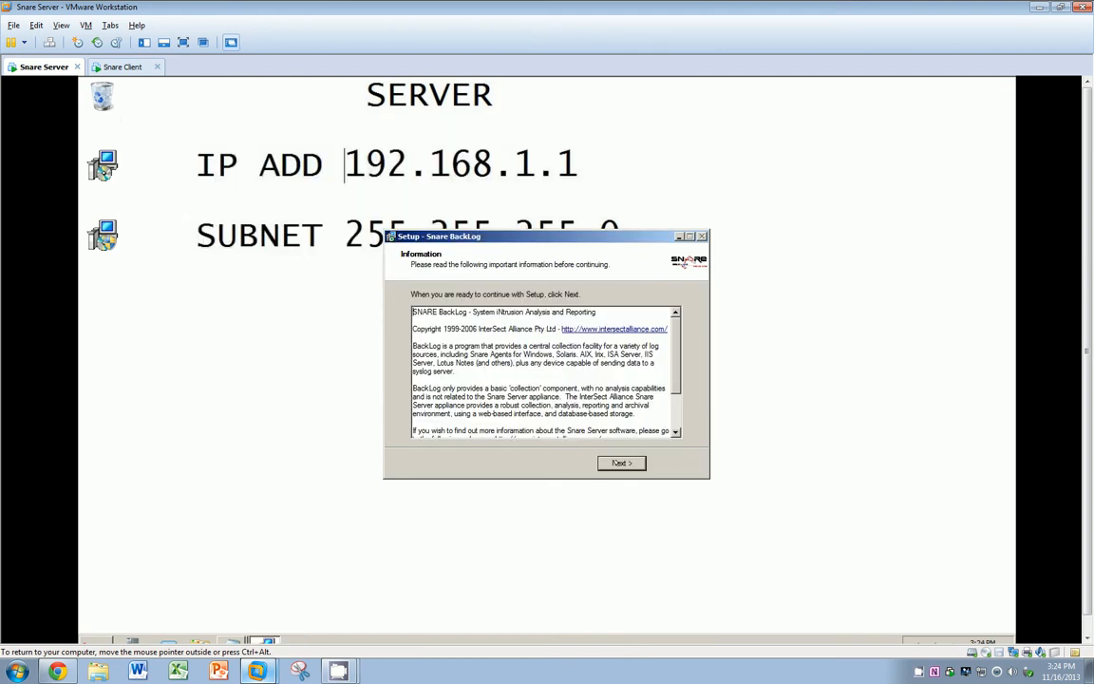
key(Return)
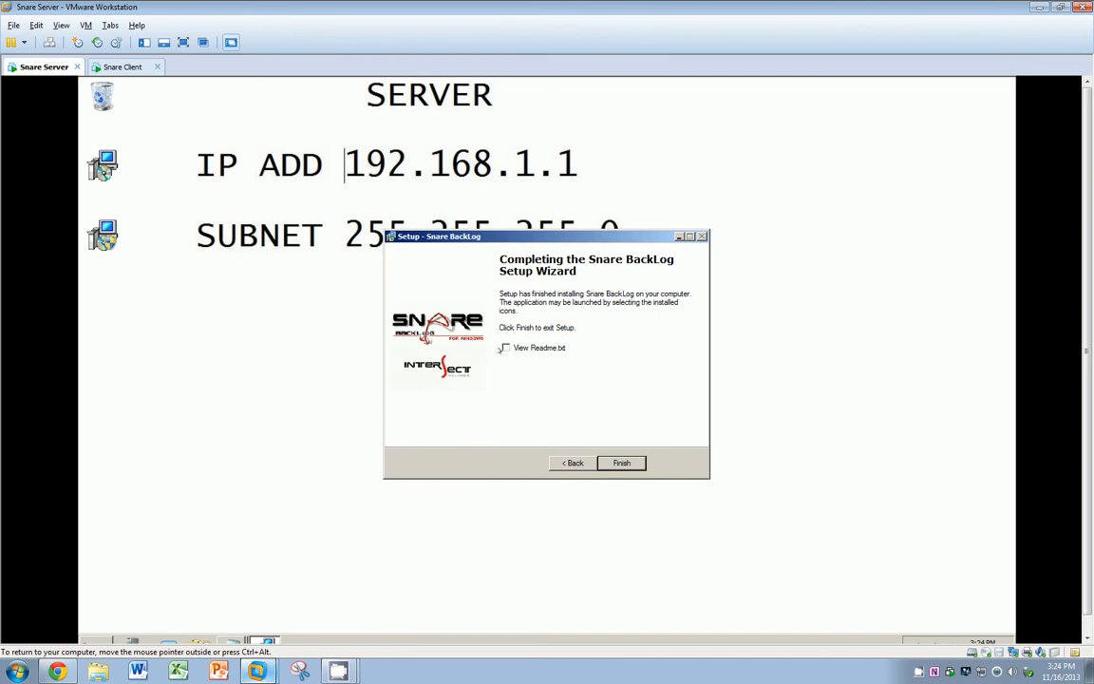
key(Return)
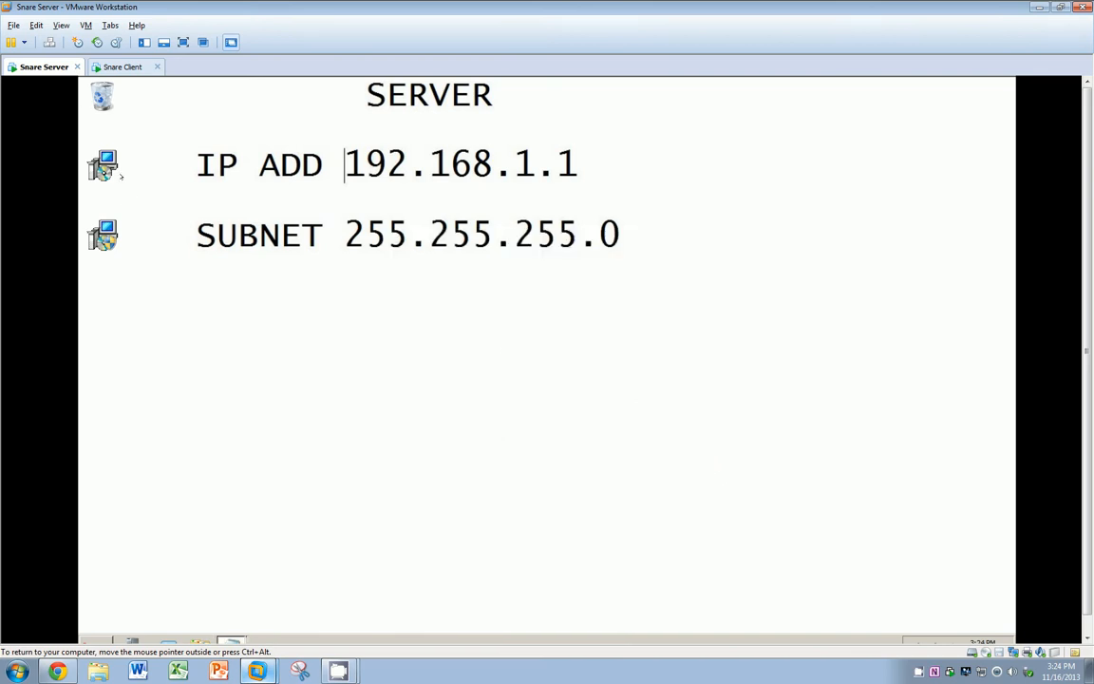
double_click(120, 174)
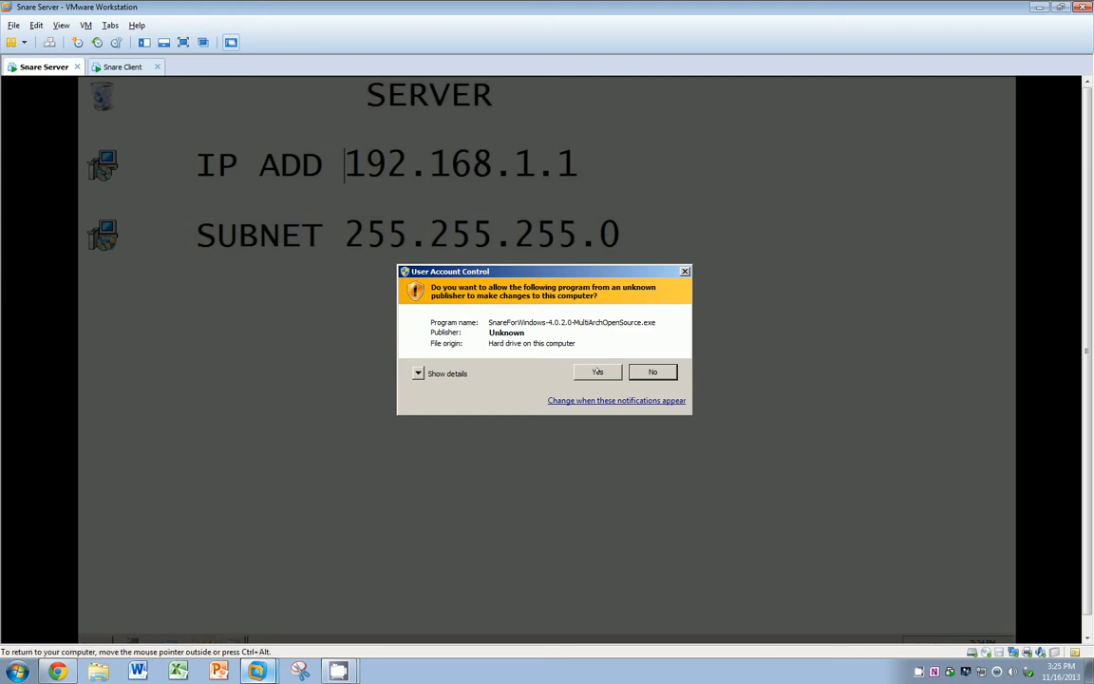
Step: Accept the Snare licence, reinstall over the old version, keep EventLog control off, use the system account
click(598, 372)
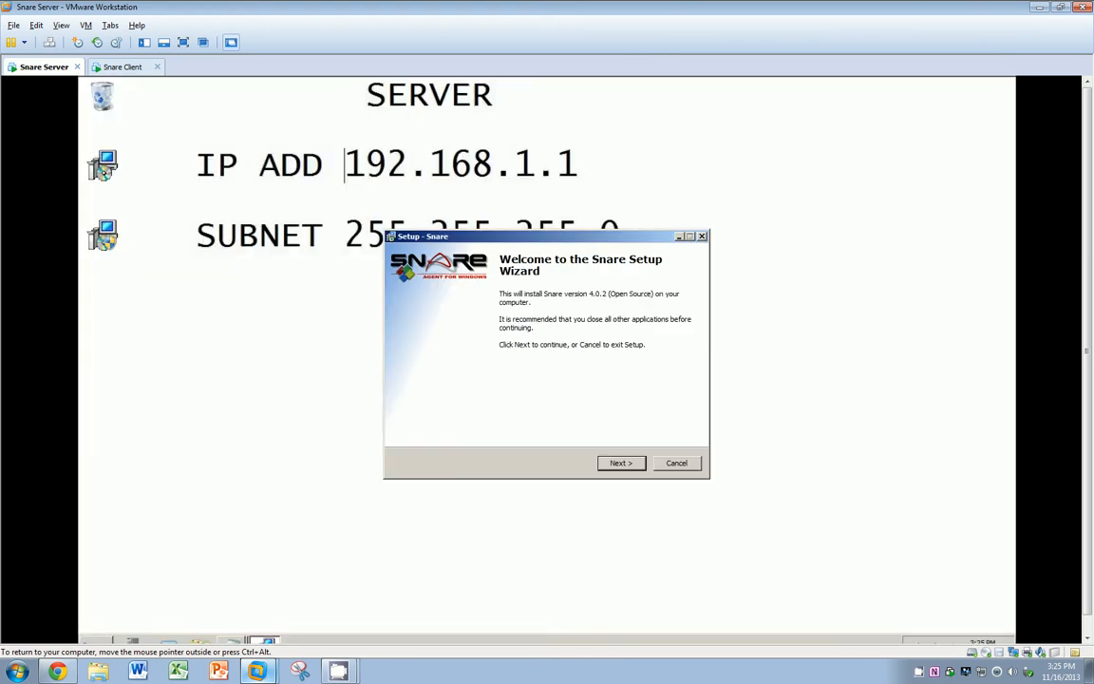
click(621, 463)
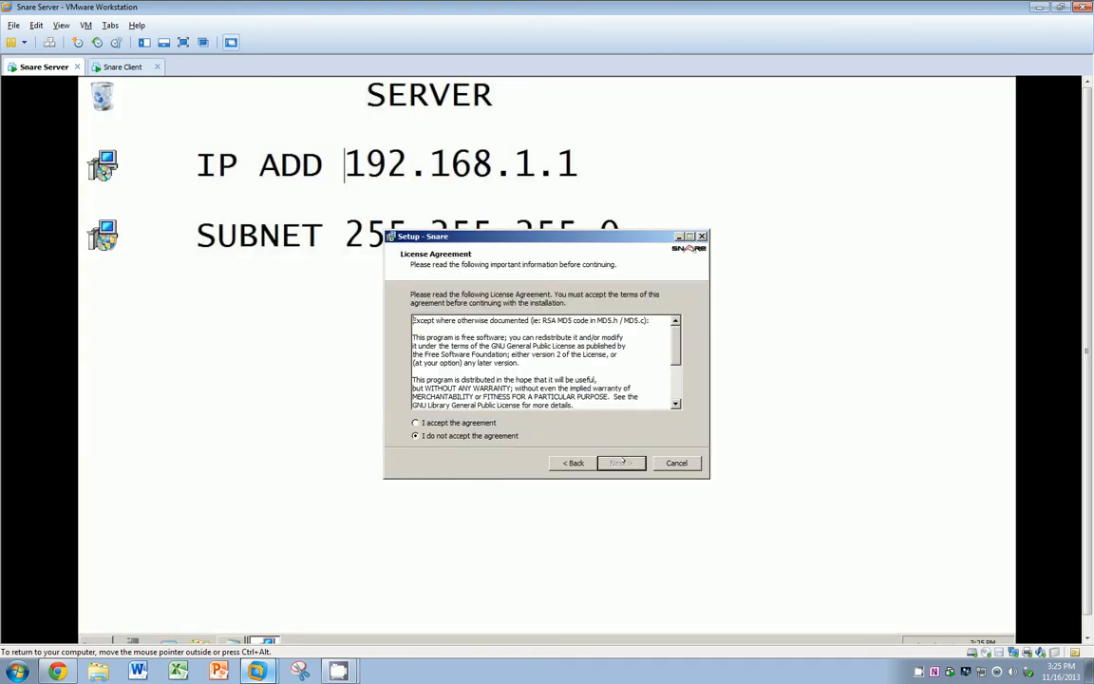
click(466, 421)
click(622, 463)
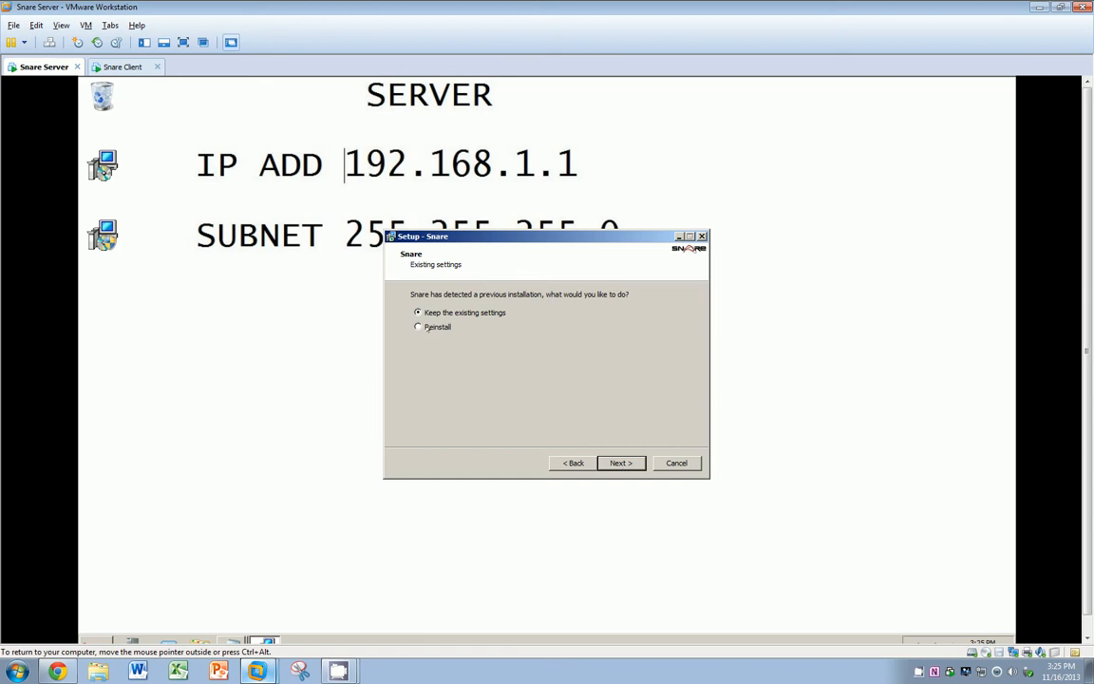
click(626, 460)
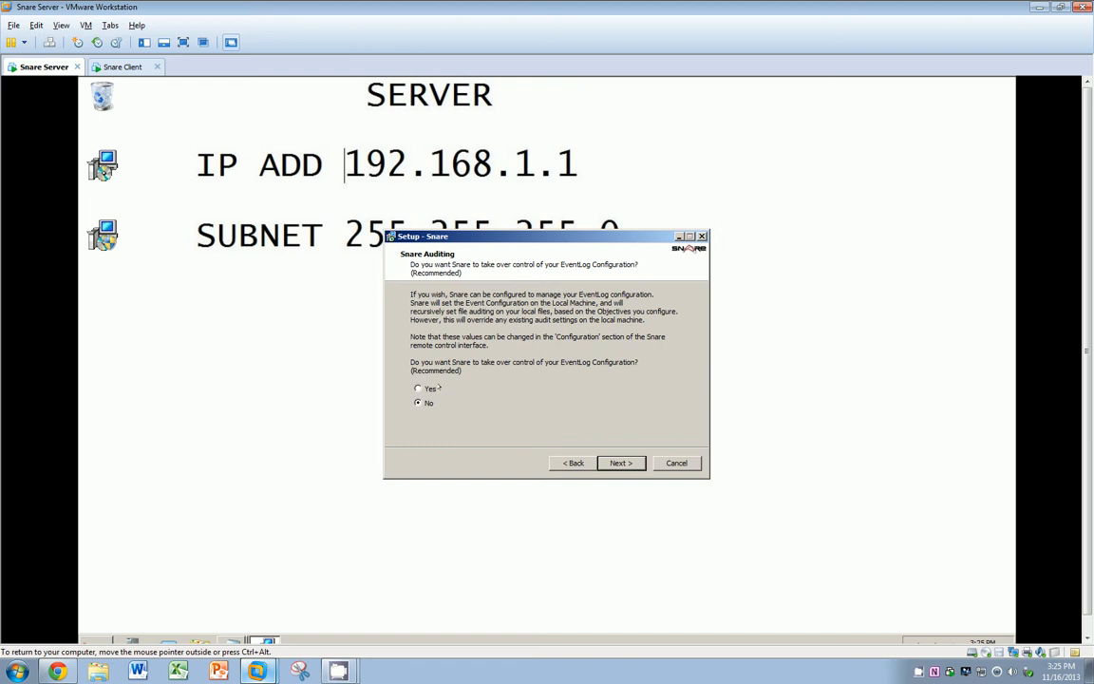
click(617, 462)
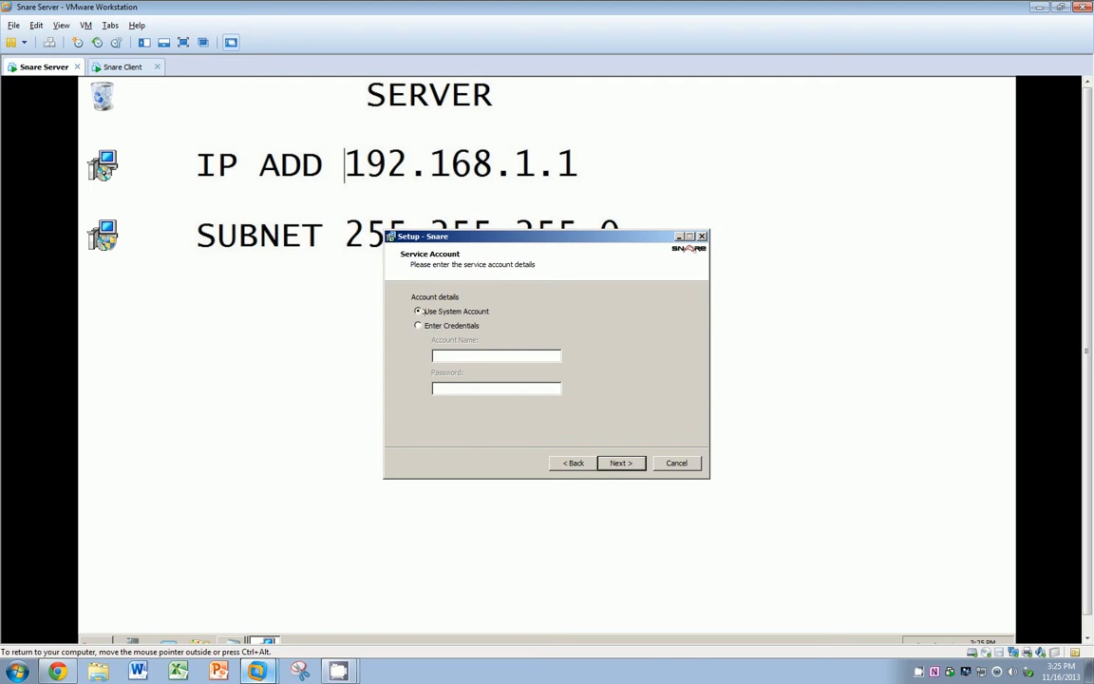
click(602, 461)
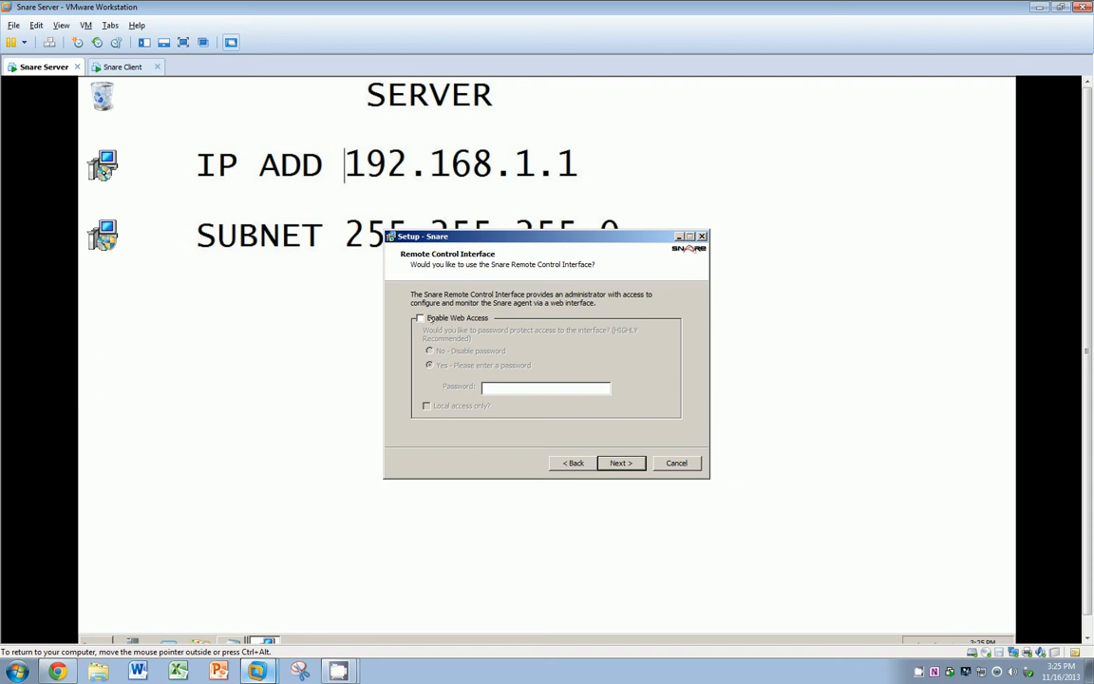
Step: Enable password-protected web access to the remote control interface, restricted to local access
click(418, 318)
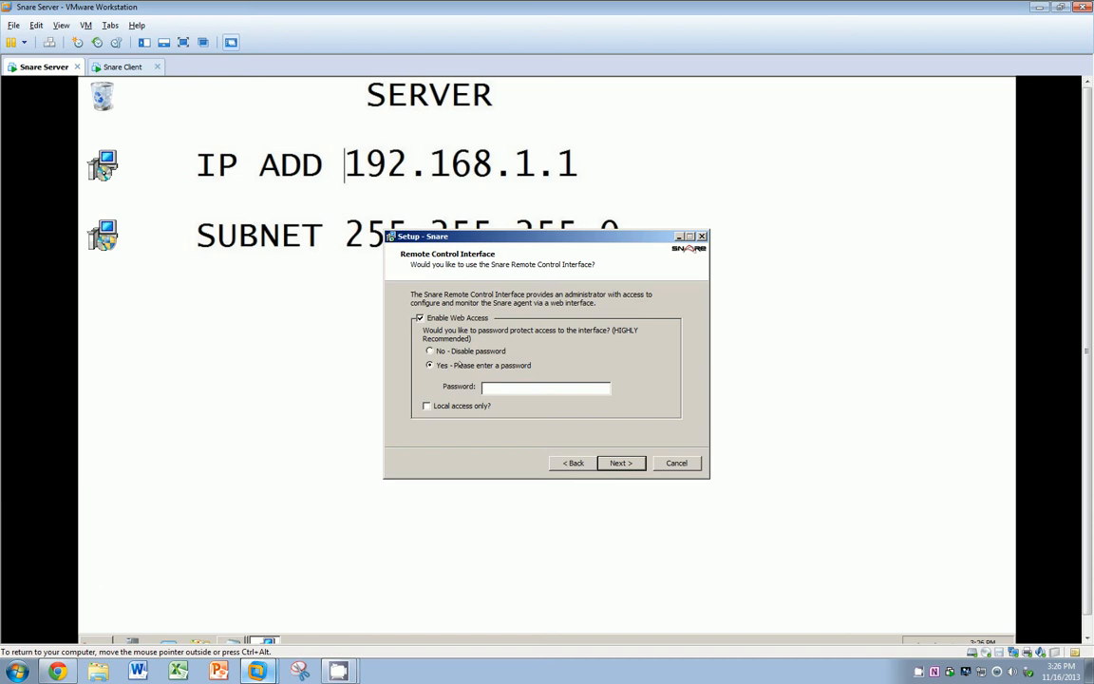
text(12345678)
click(435, 405)
click(615, 462)
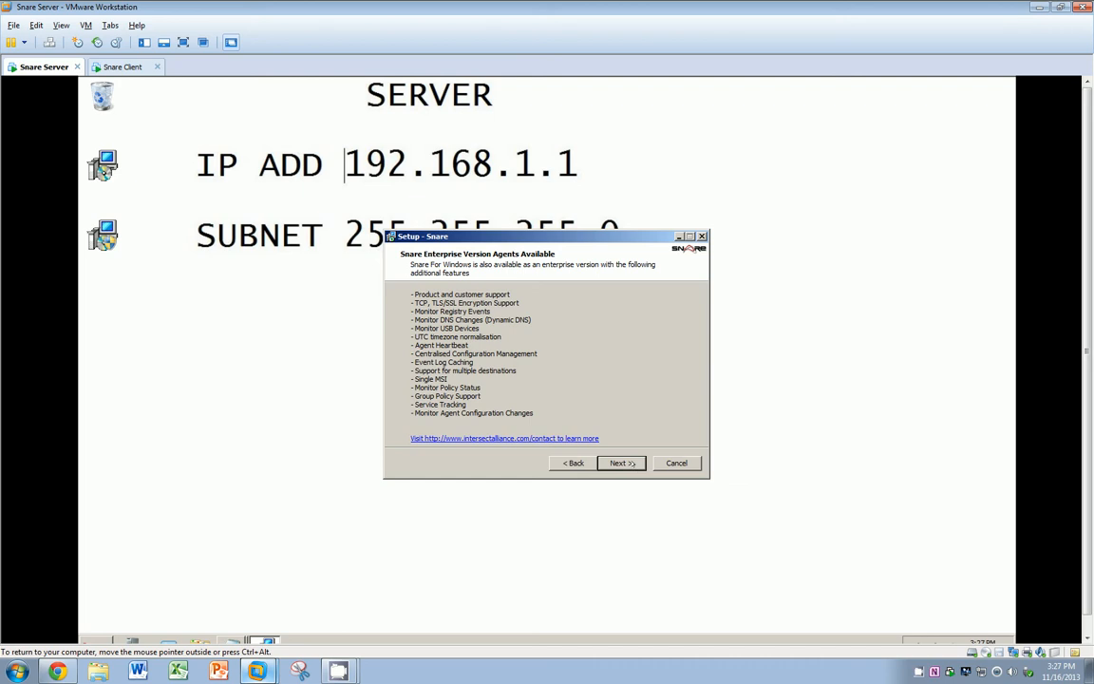
Step: Finish installing Snare 4.0.2 with default folders, close the readme, and switch to the client machine
key(Return)
key(Return)
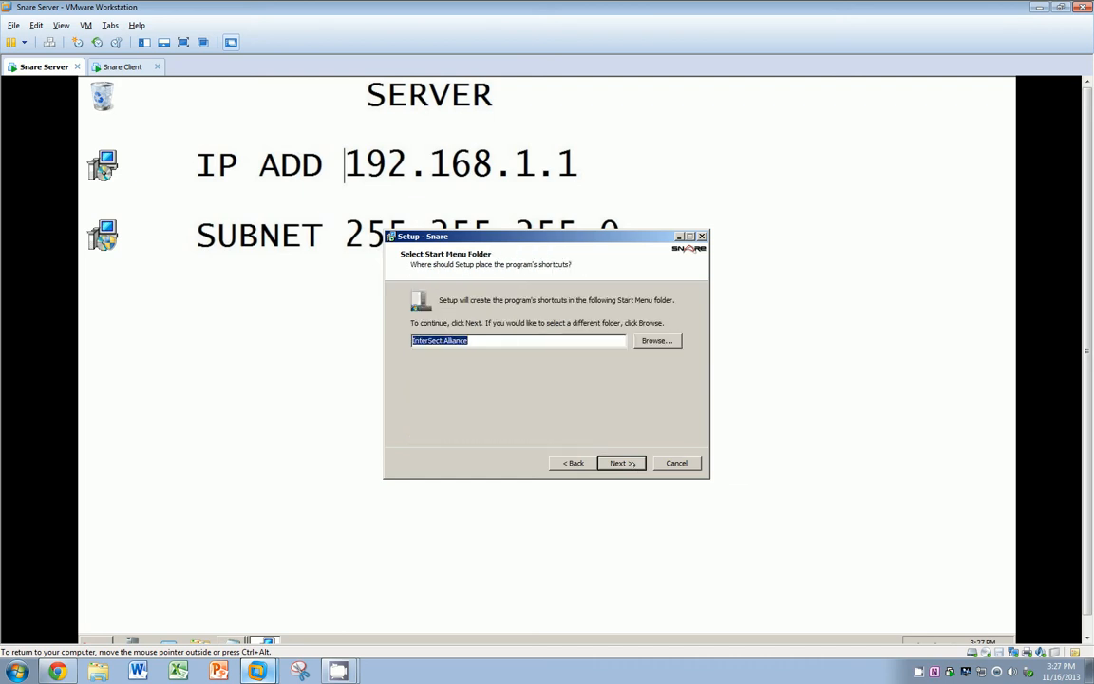
key(Return)
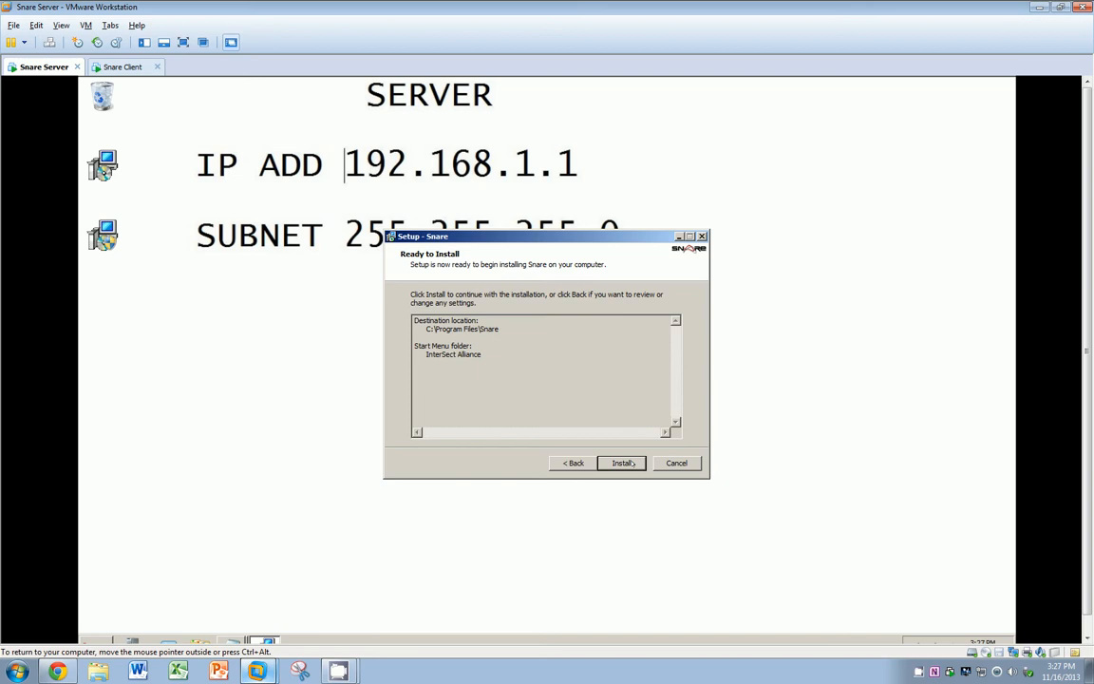
key(Return)
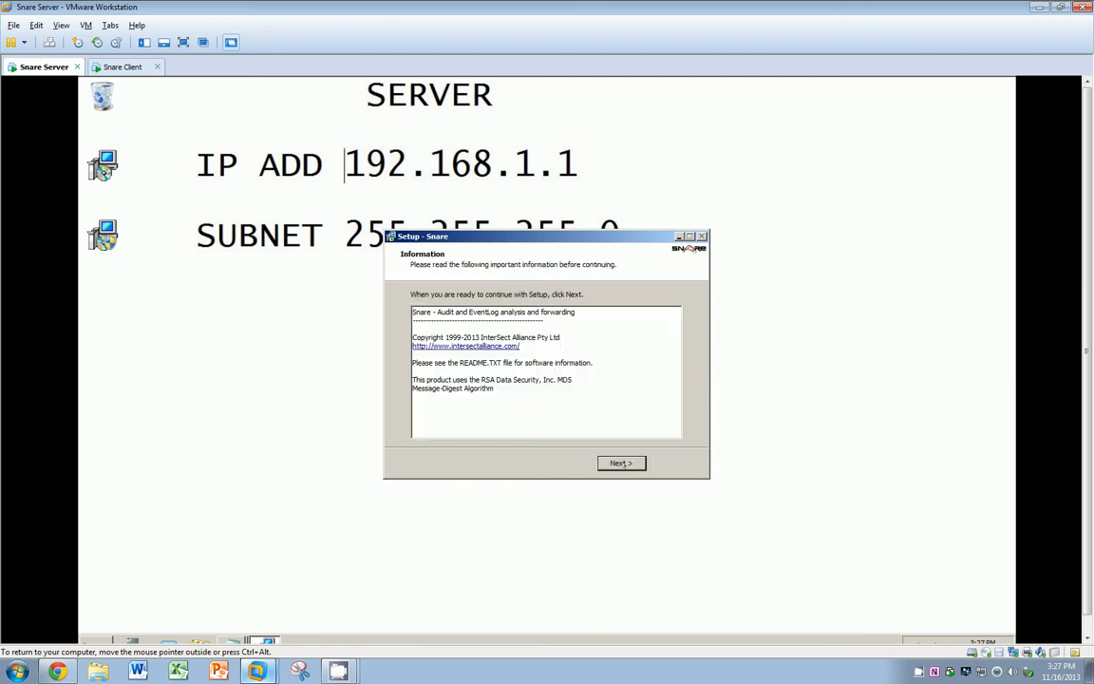
click(621, 462)
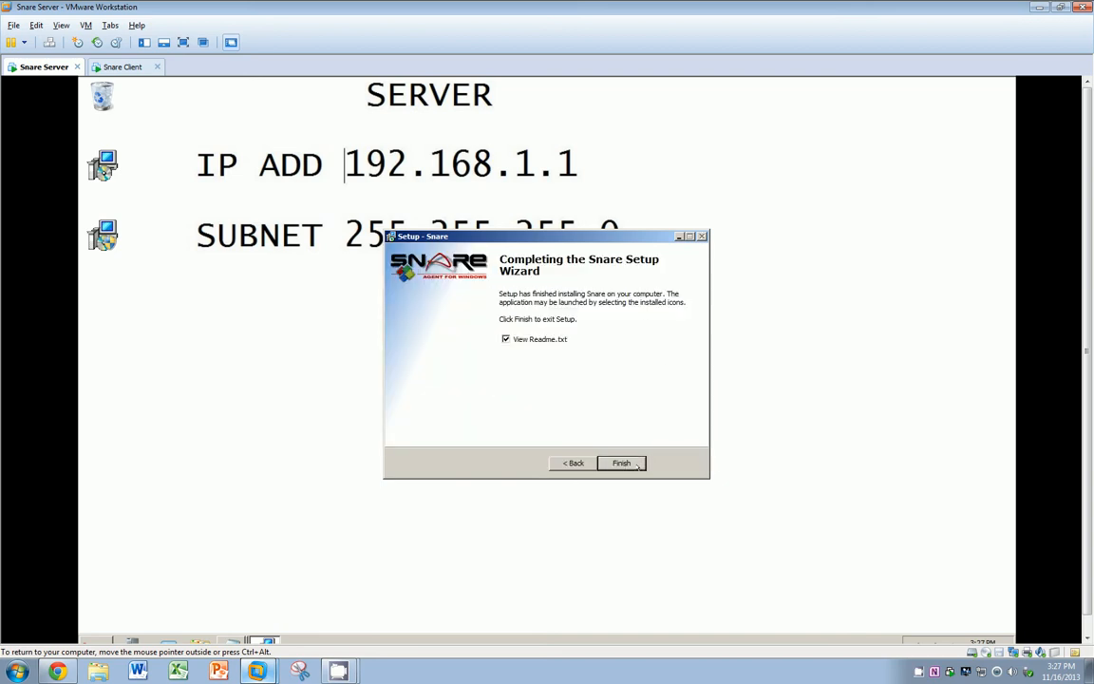
click(638, 463)
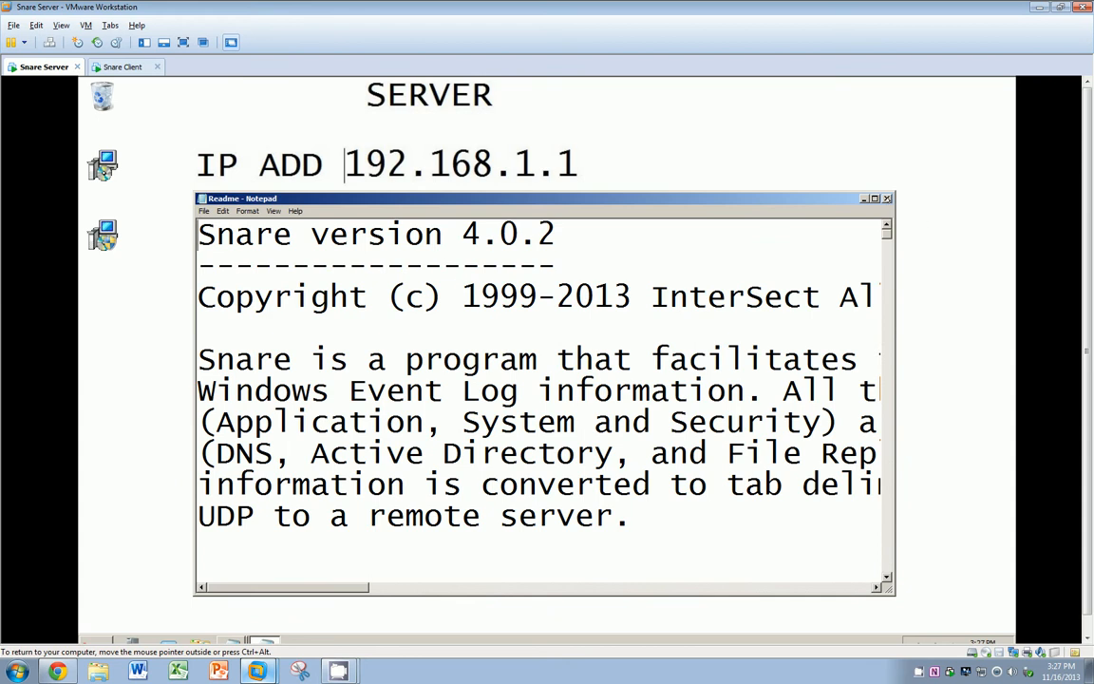
click(887, 199)
click(123, 67)
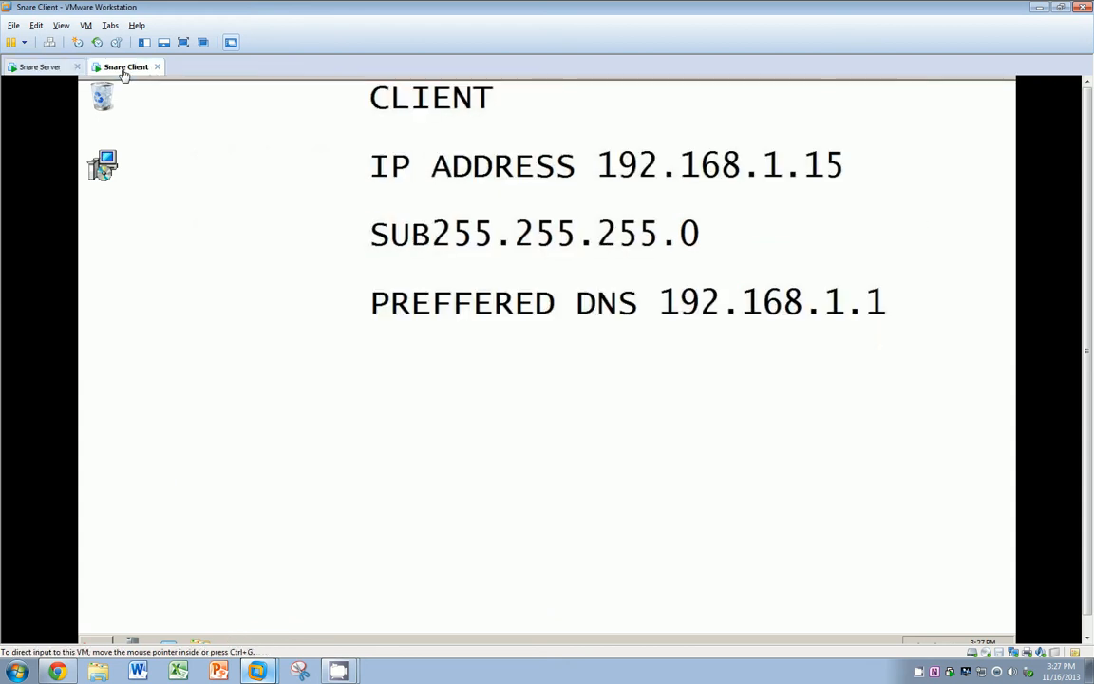
Step: Start the client's Snare reinstall: accept the licence, keep Reinstall, and let Snare manage event logs
double_click(101, 169)
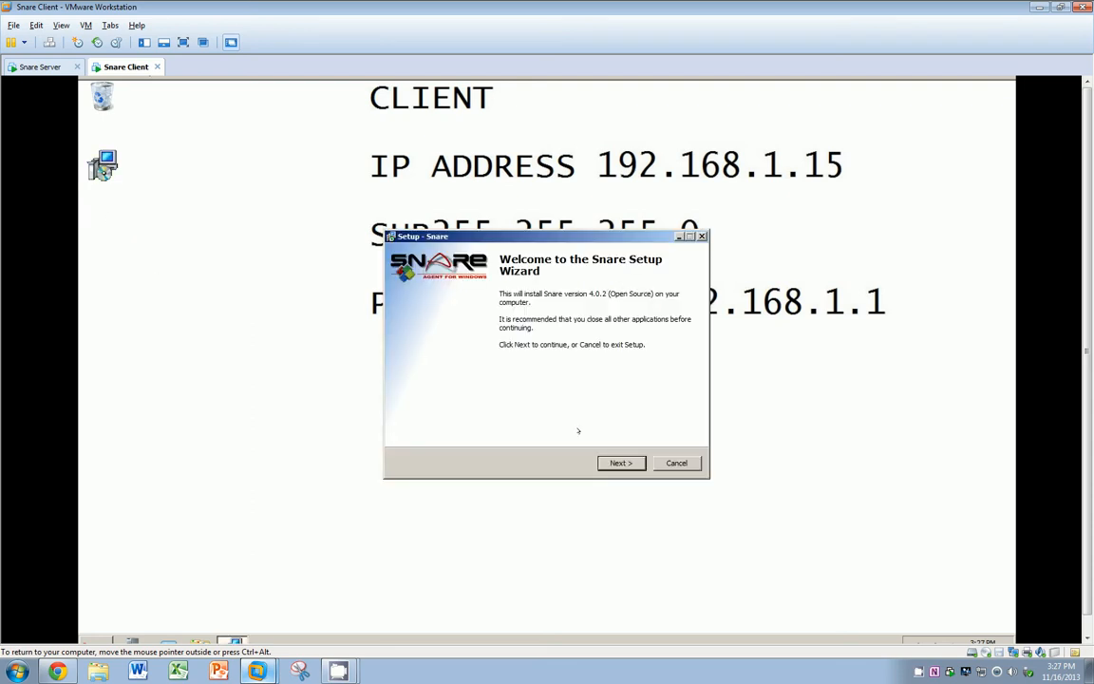
click(622, 462)
click(427, 422)
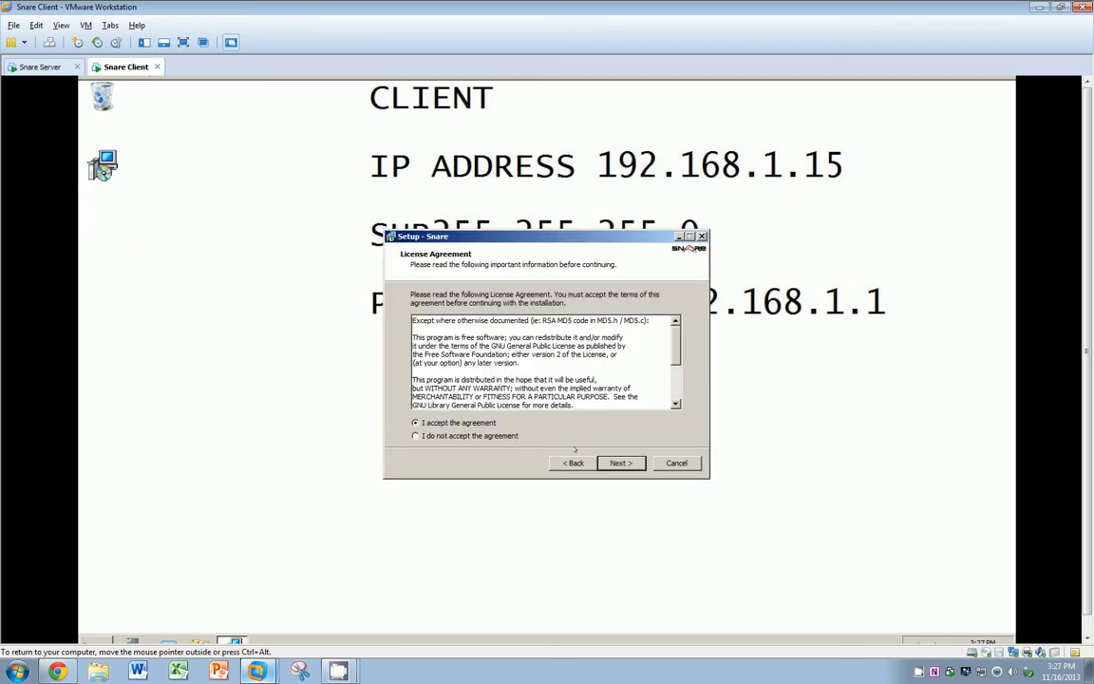
key(Return)
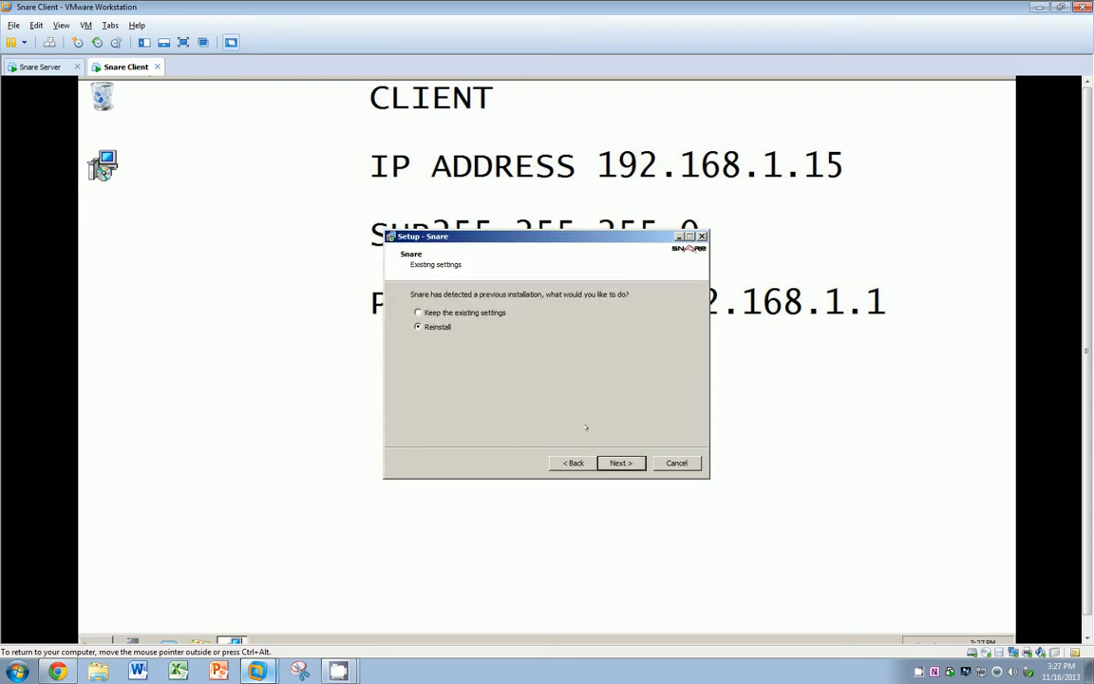
click(622, 462)
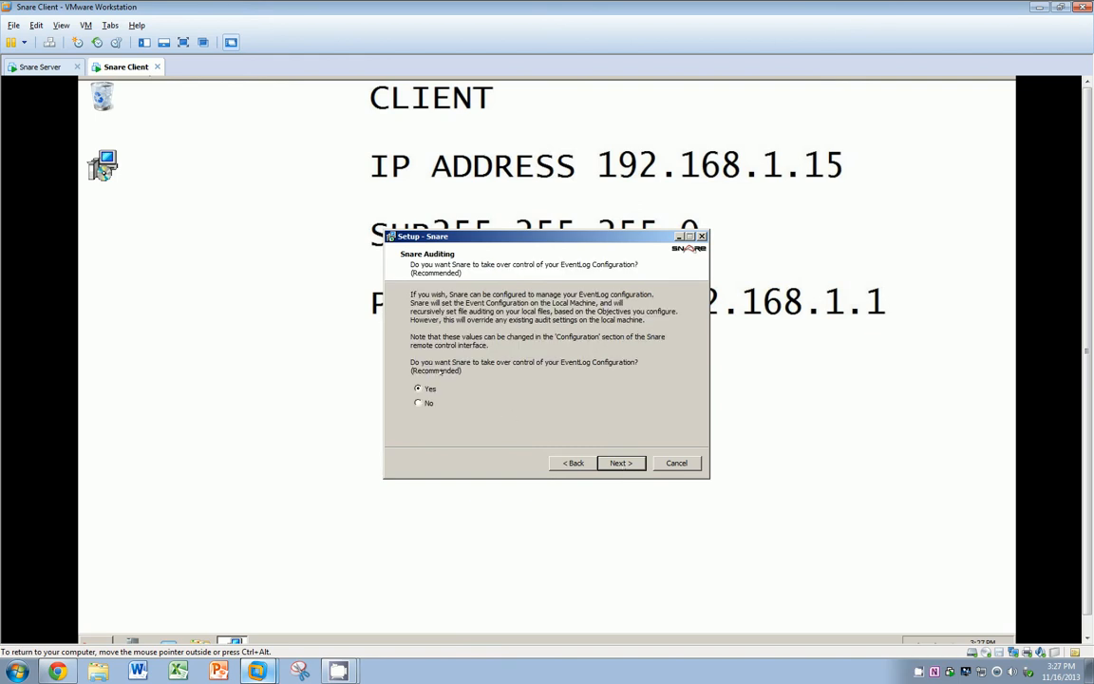
click(628, 464)
click(628, 463)
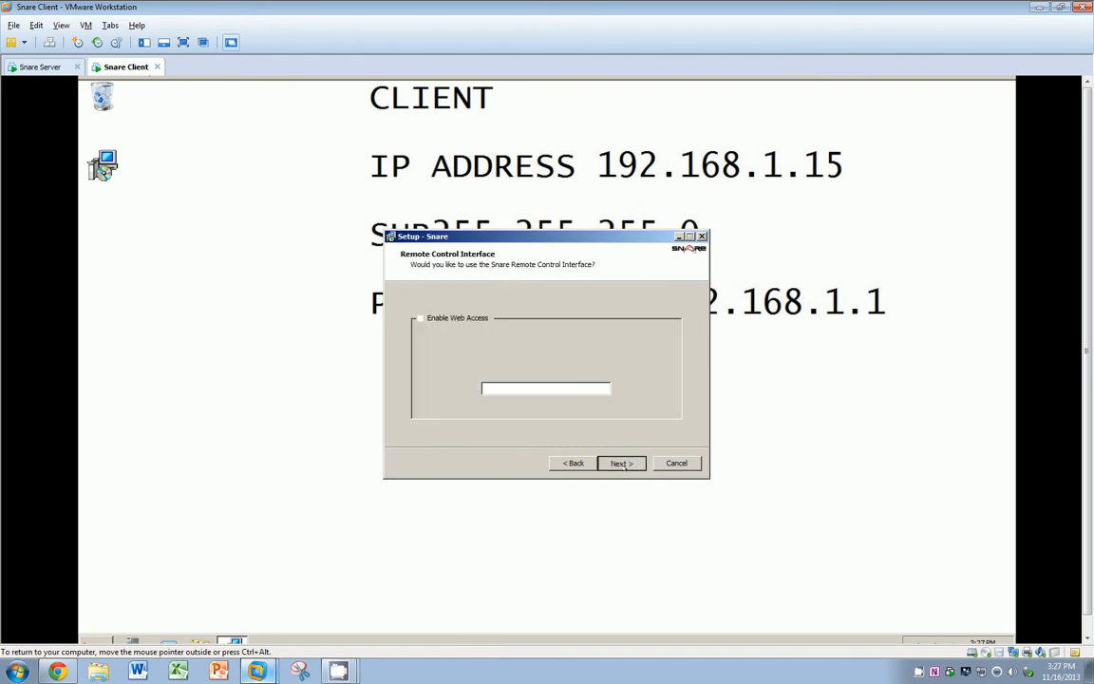
Step: Enable web access with no password, install Snare, and finish without opening the readme
click(428, 318)
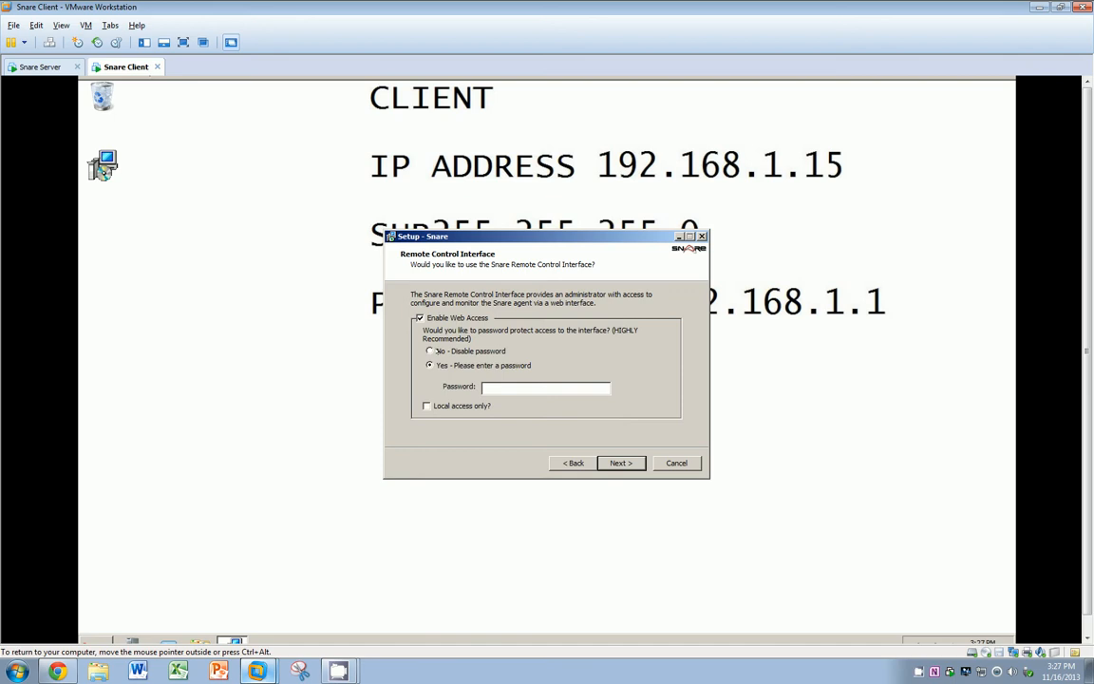
click(431, 350)
click(622, 463)
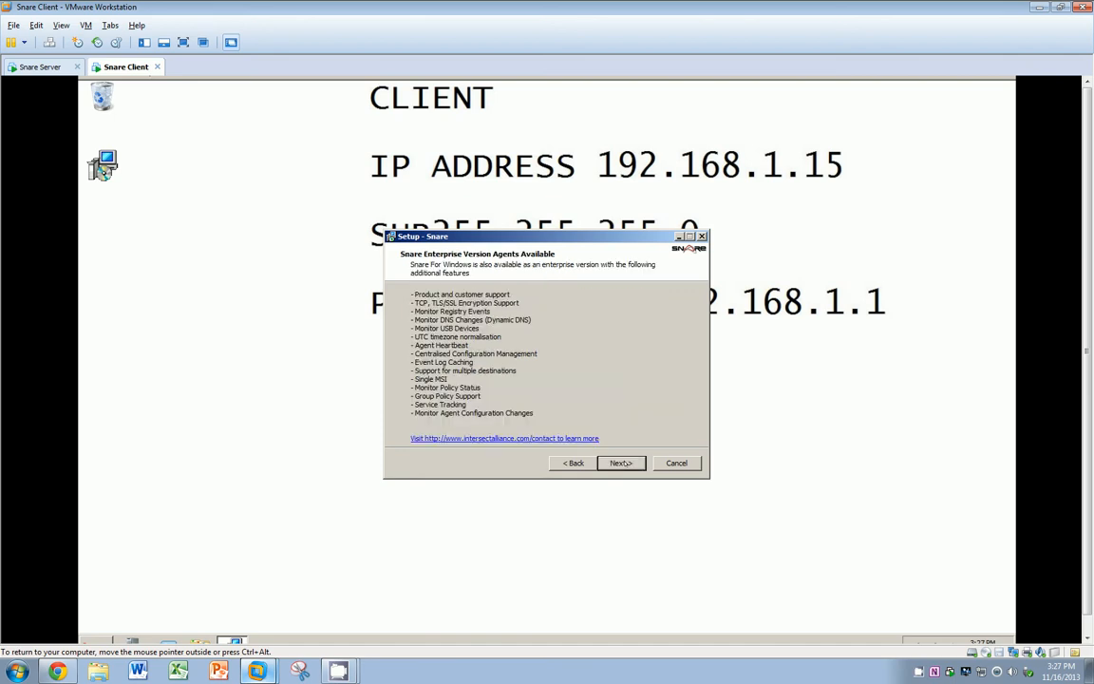
click(621, 464)
click(621, 463)
click(621, 464)
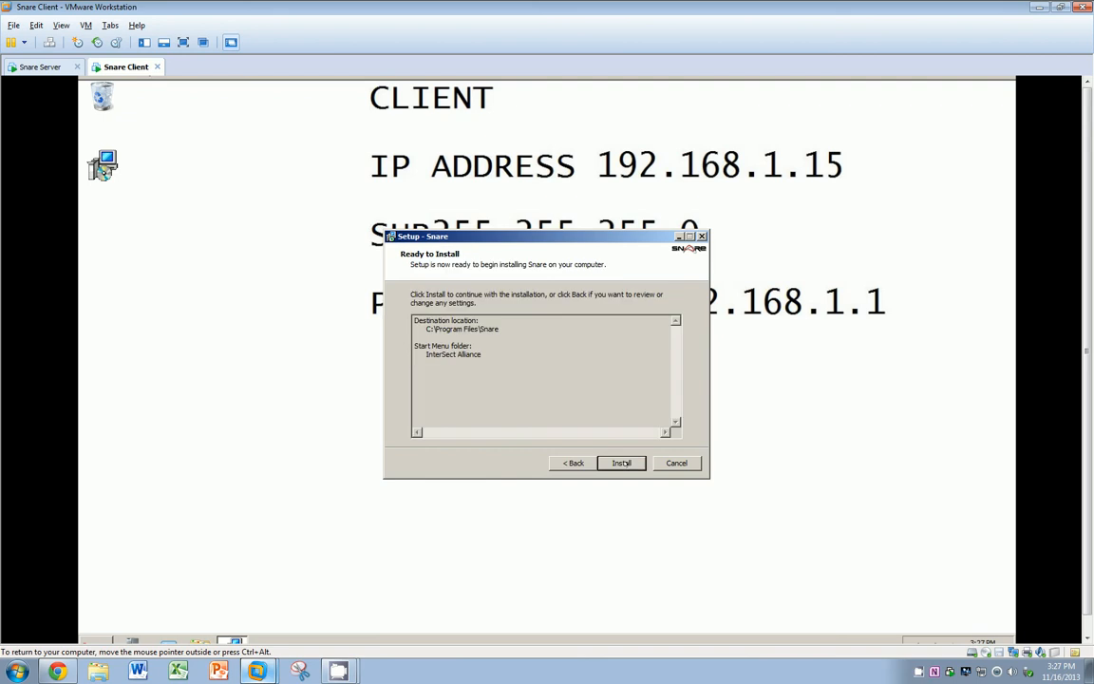
click(622, 464)
click(621, 463)
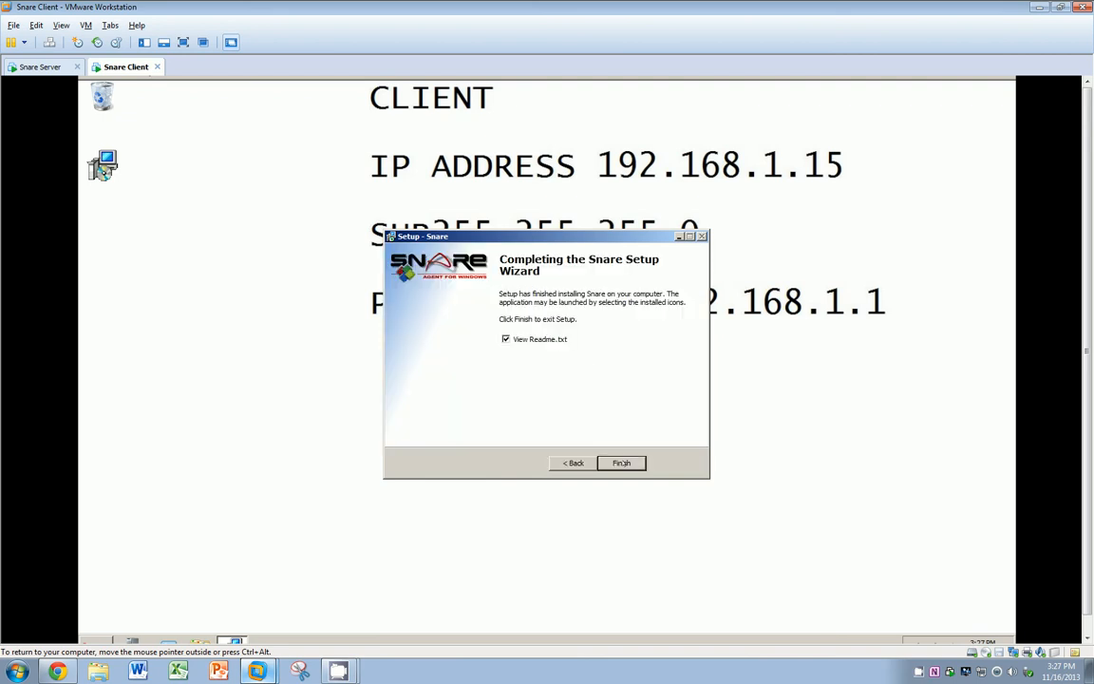
click(506, 338)
click(621, 463)
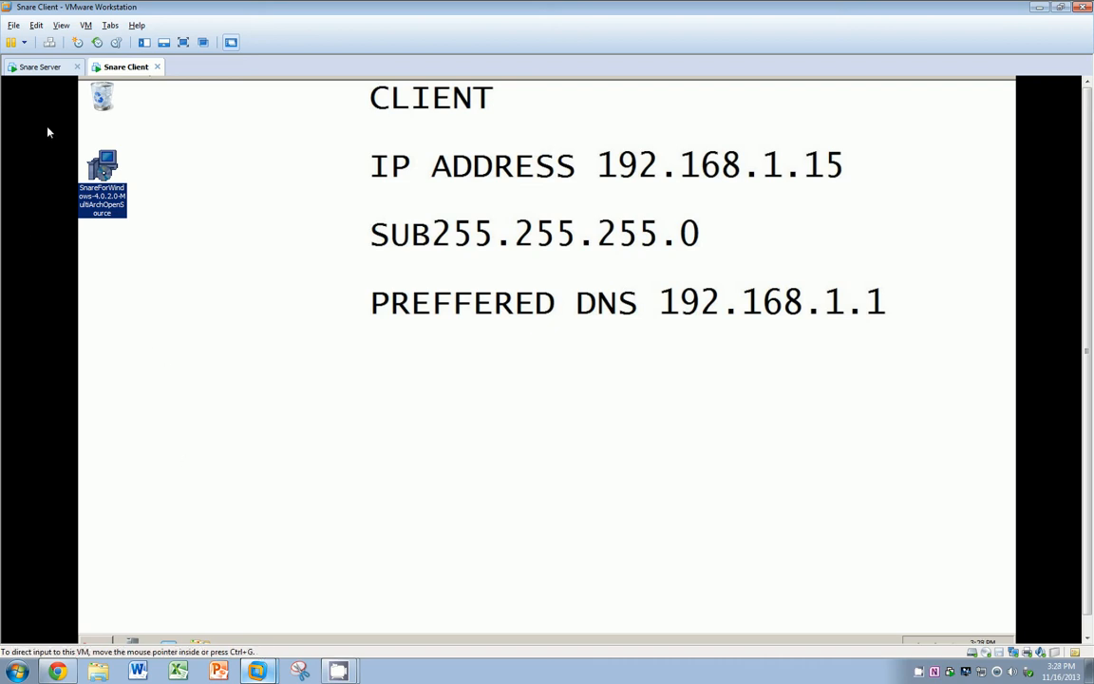
Step: Switch to the Snare Server machine and open then close Notepad from its Start menu
click(39, 67)
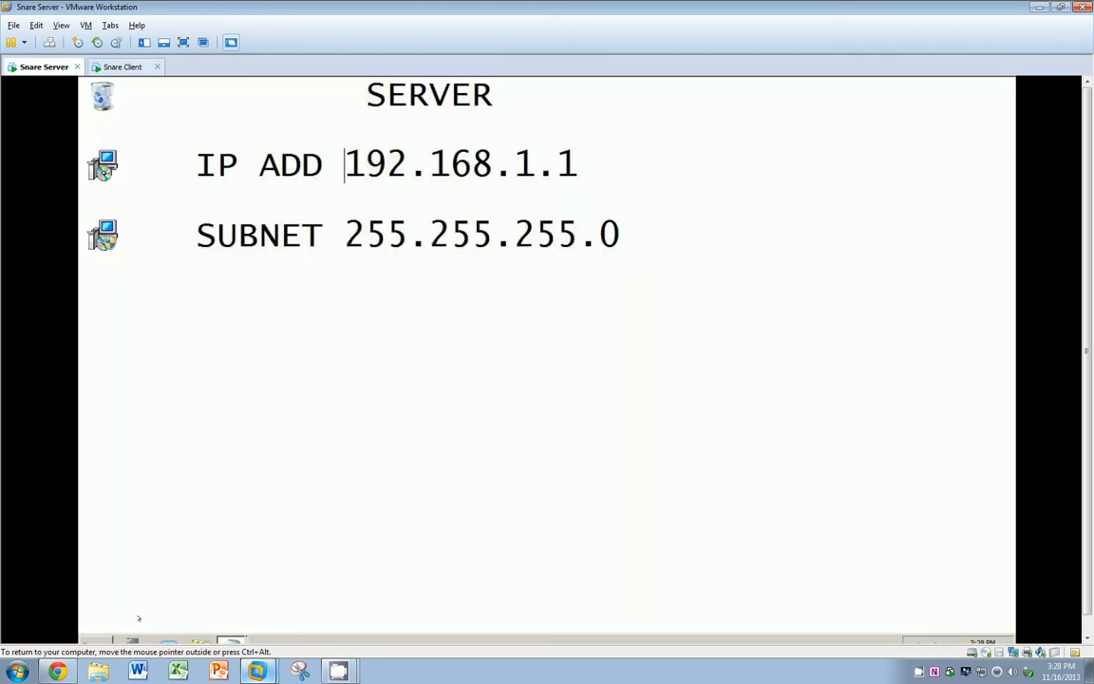
click(92, 641)
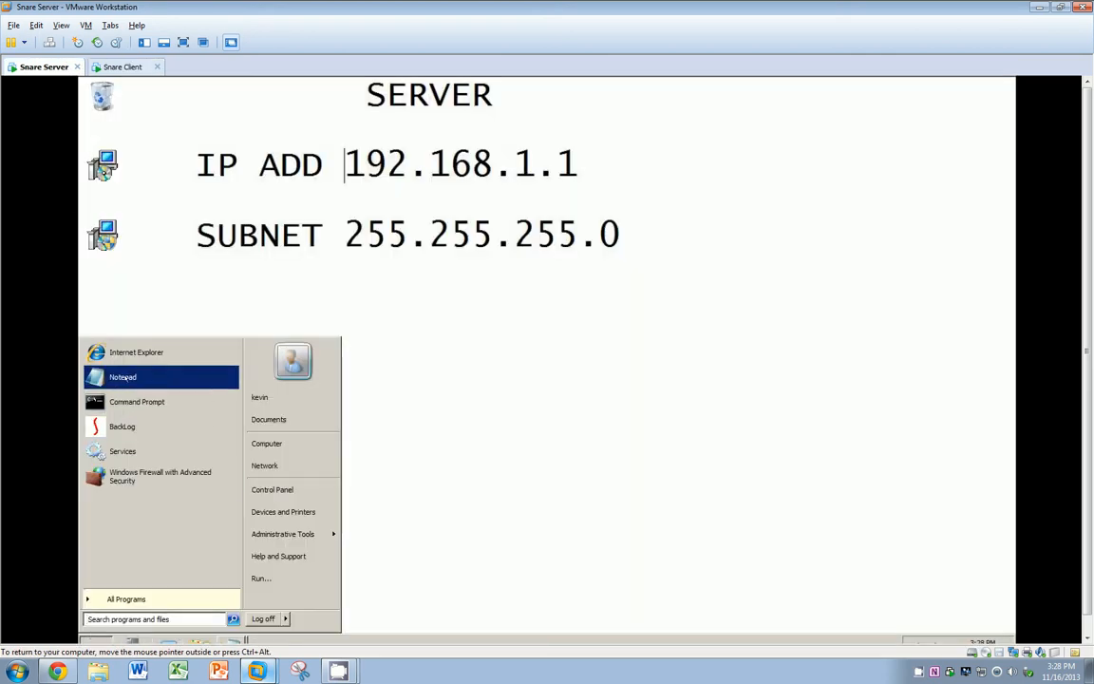
click(122, 377)
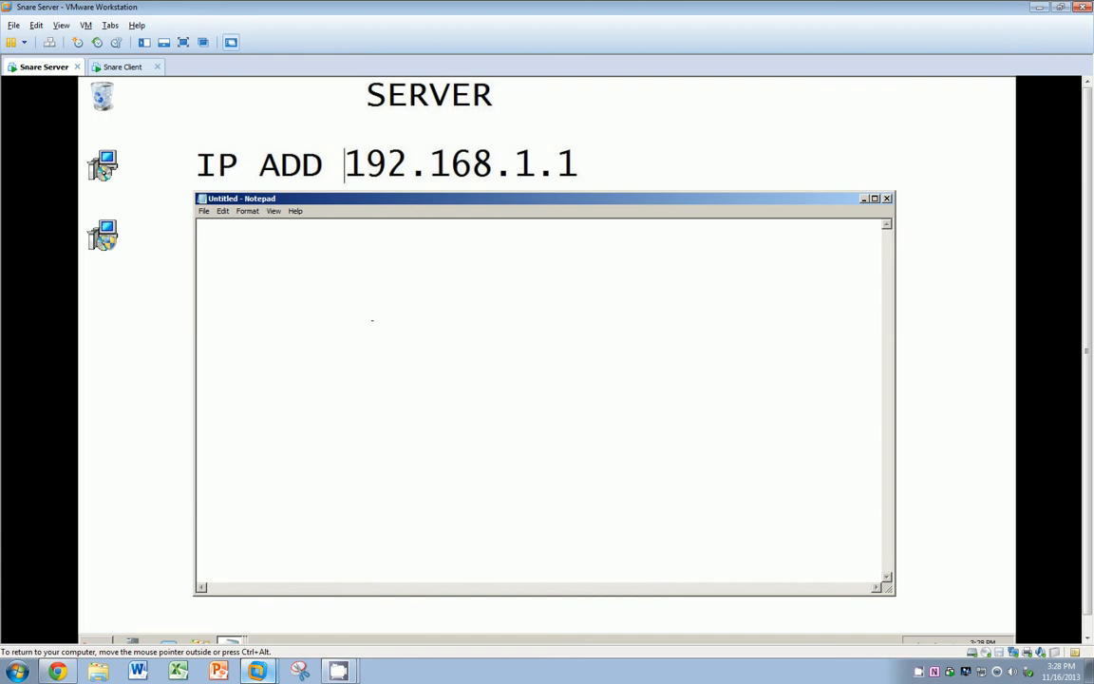
click(887, 198)
click(92, 640)
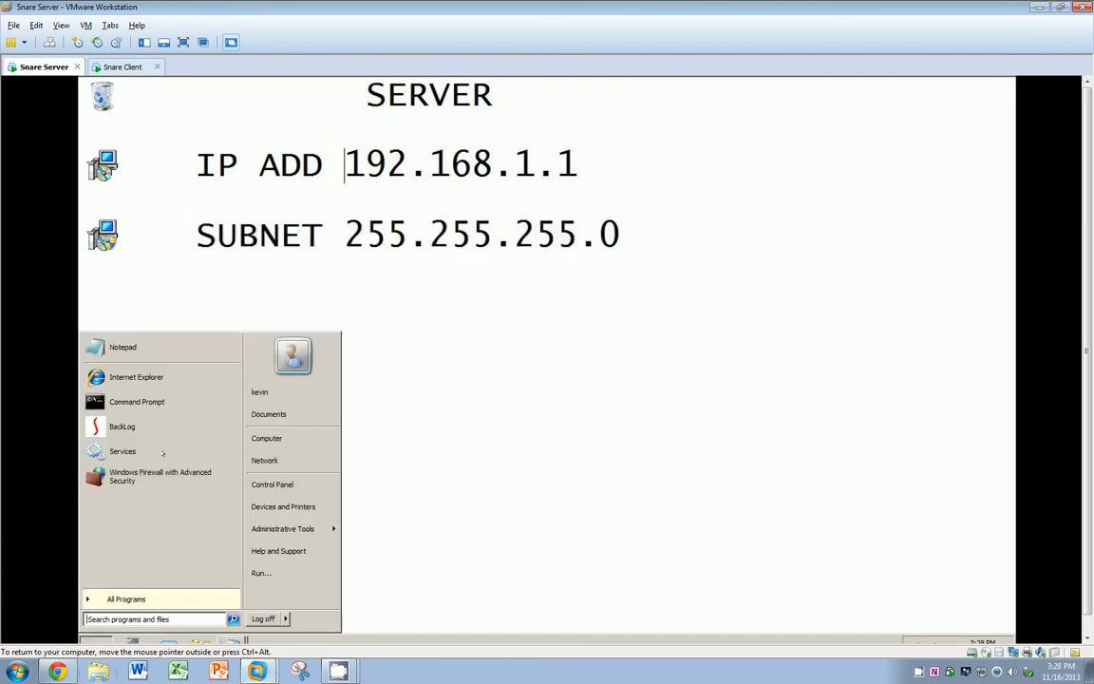
click(136, 377)
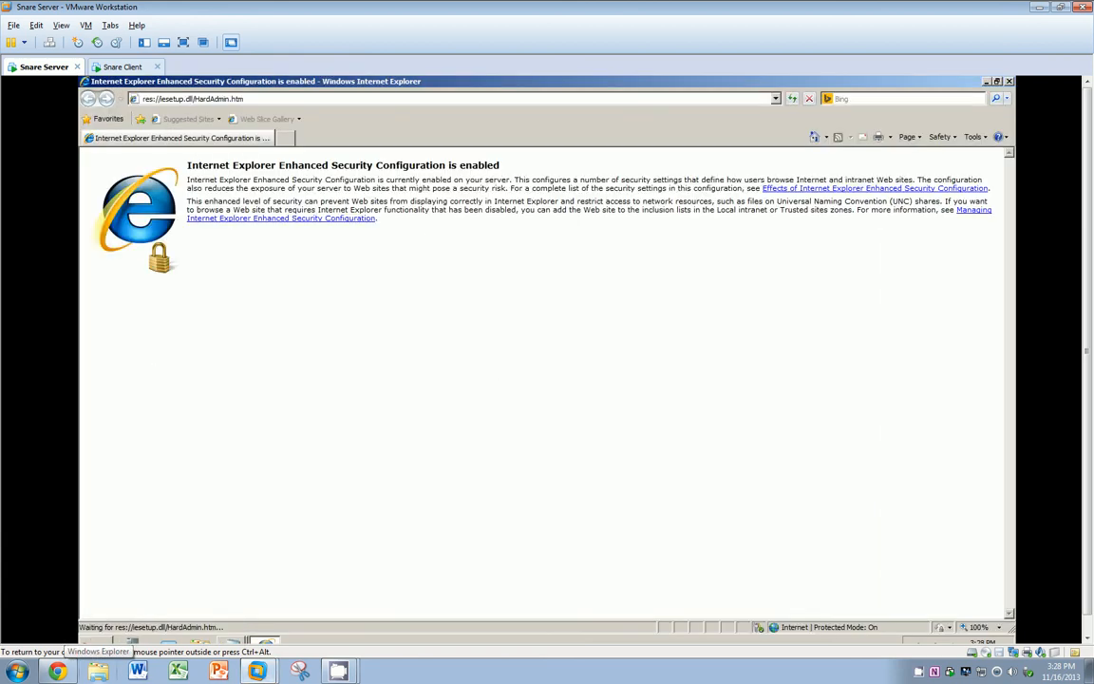
click(197, 98)
text(h)
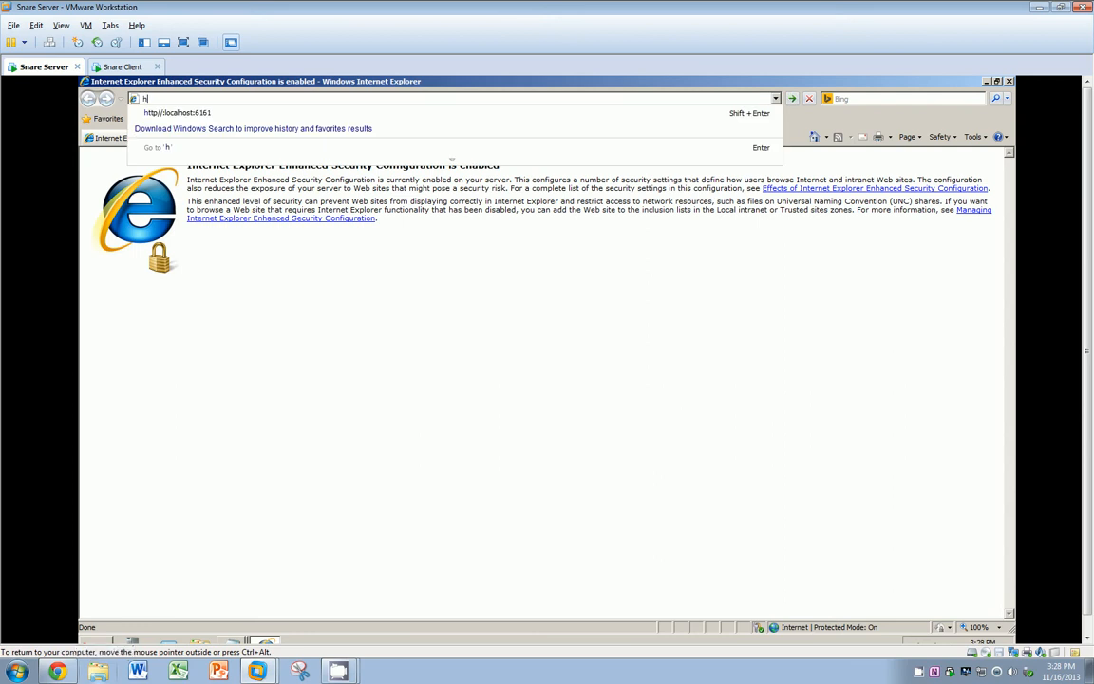
key(Down)
key(BackSpace)
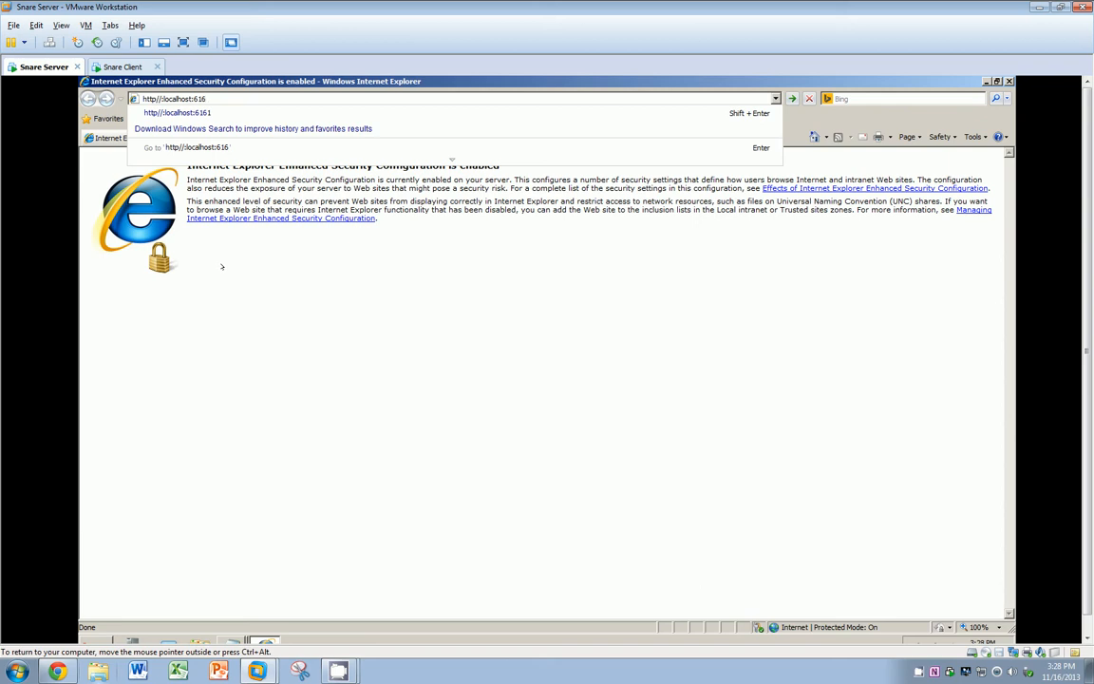
text(1)
key(Return)
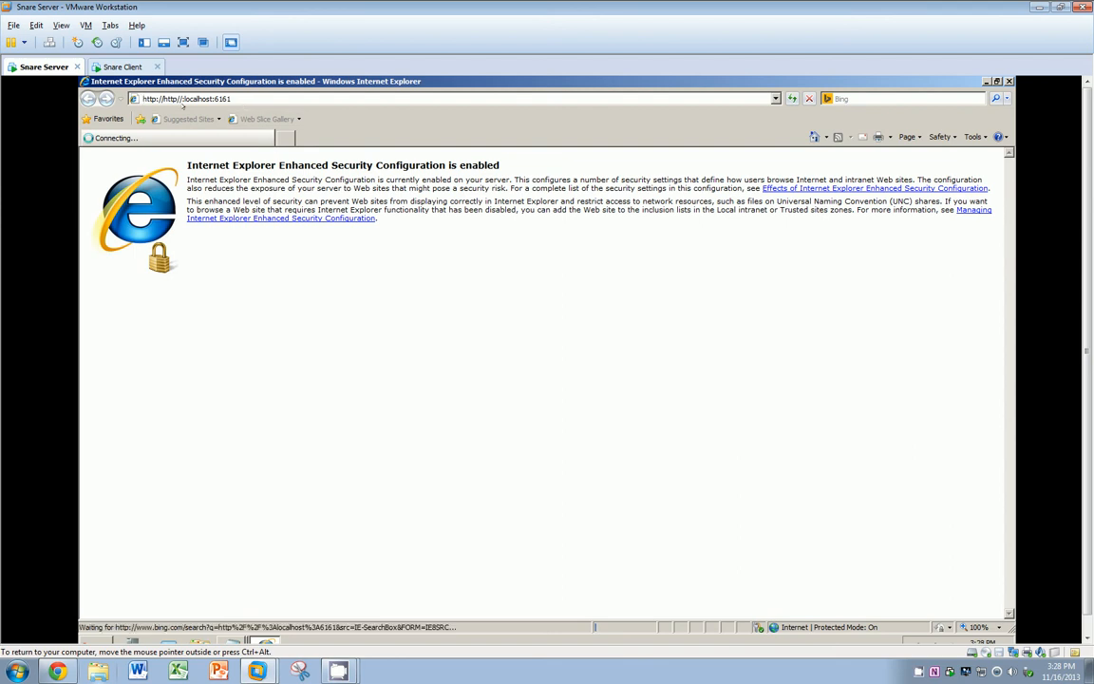
drag(179, 99, 144, 99)
key(BackSpace)
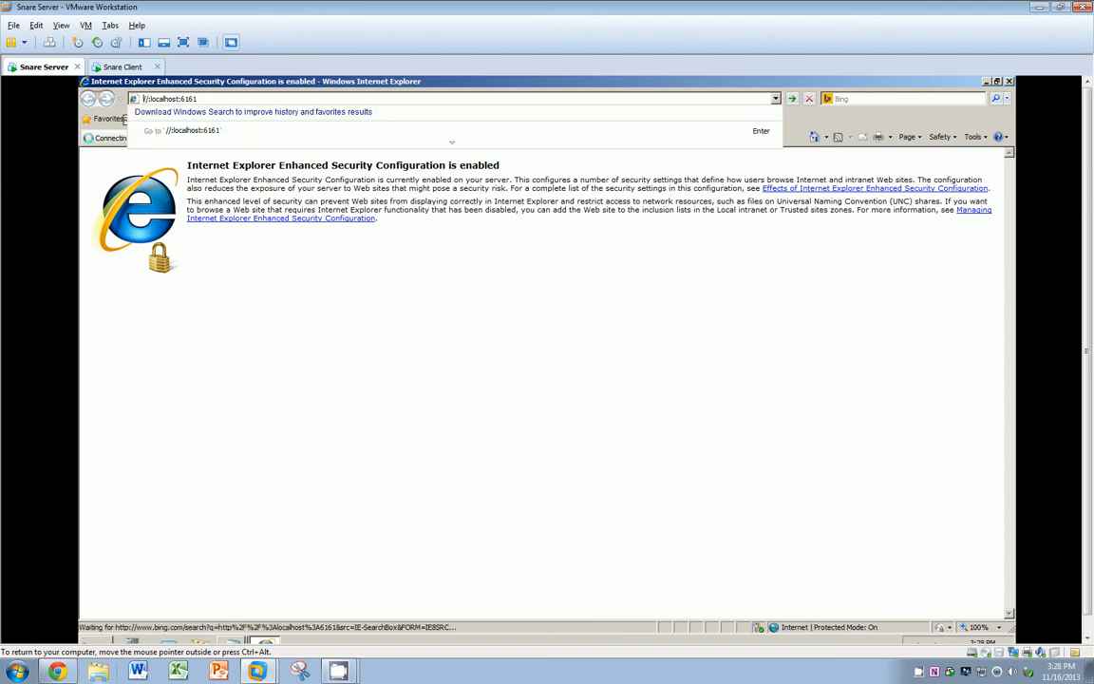
text(http)
key(Return)
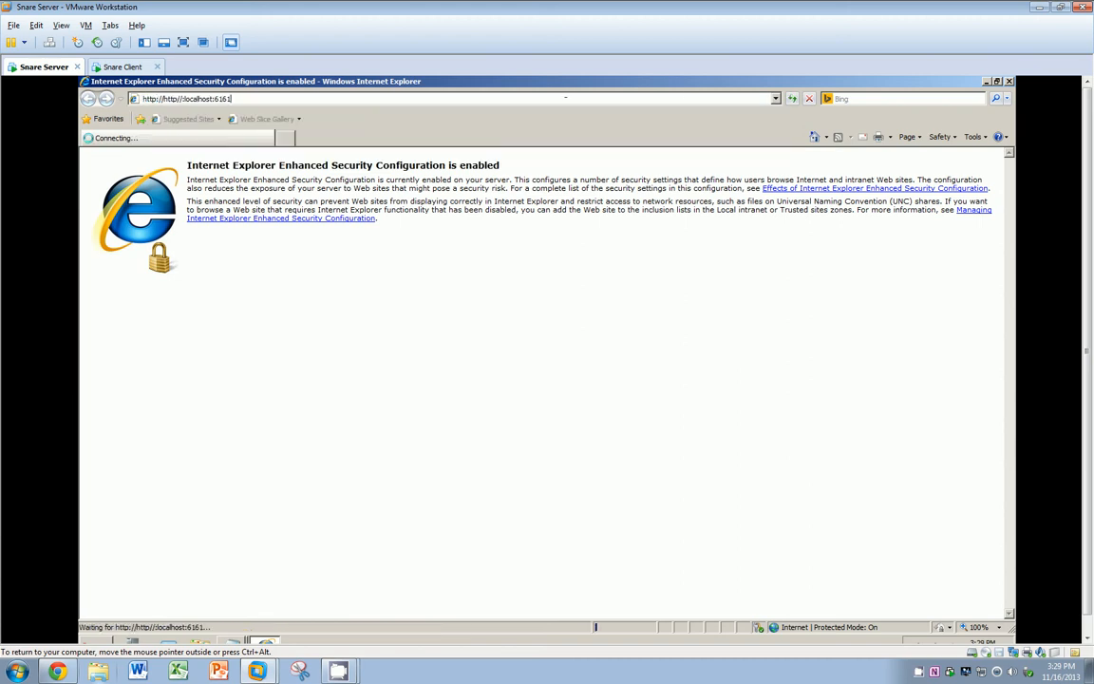
key(BackSpace)
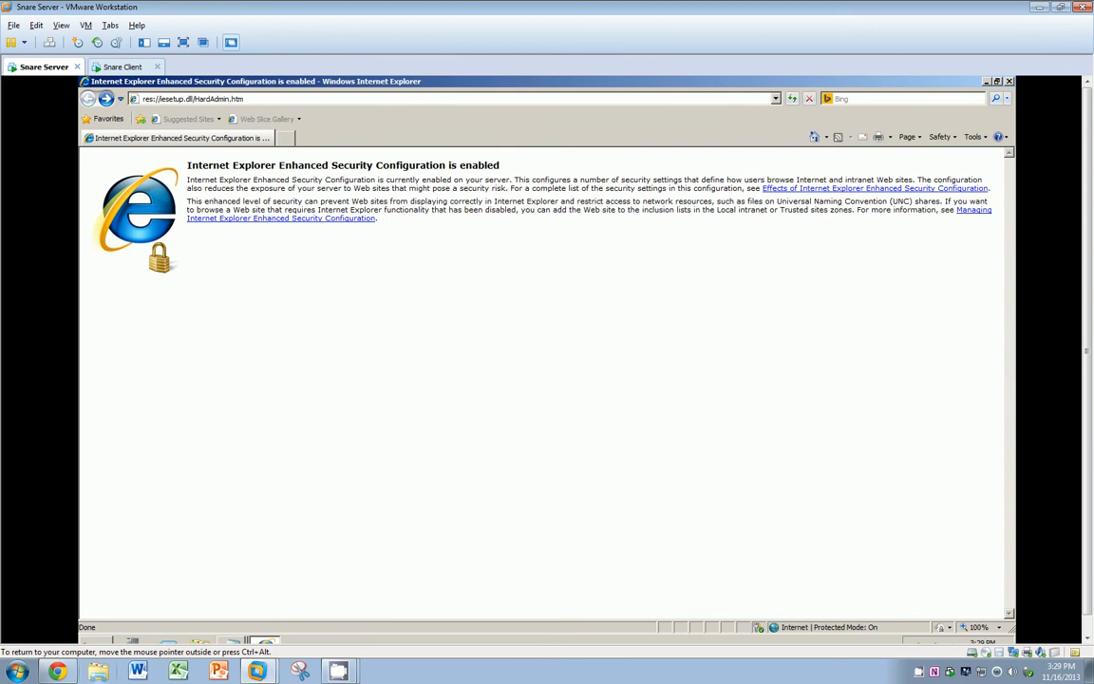
drag(249, 99, 141, 99)
key(BackSpace)
text(http:)
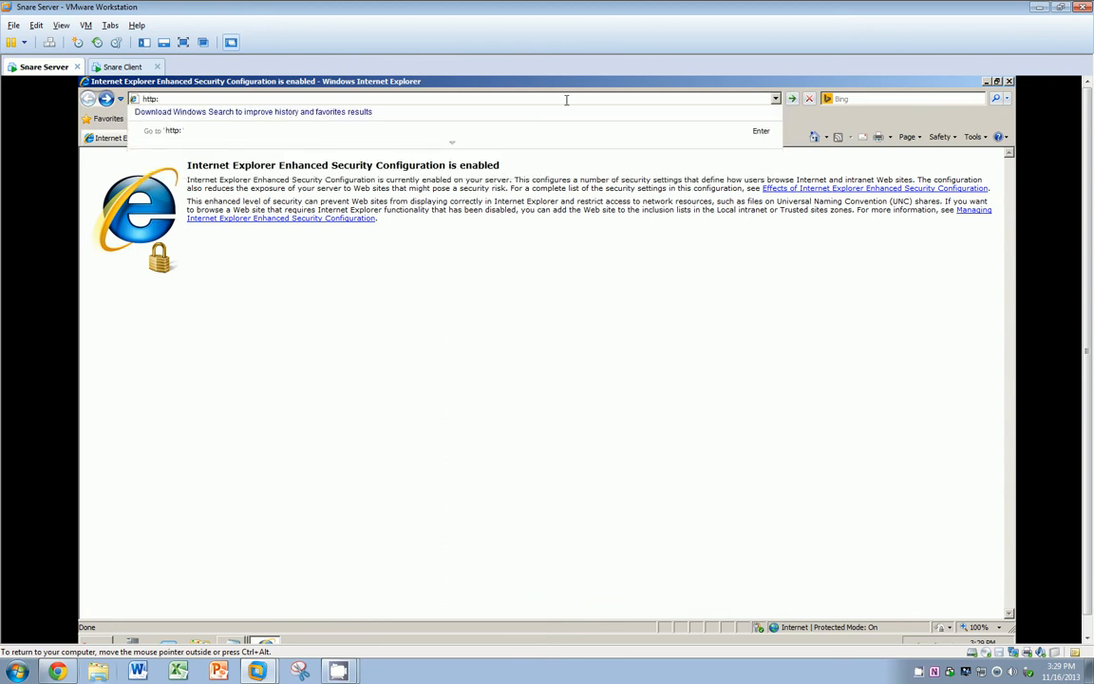
text(//local)
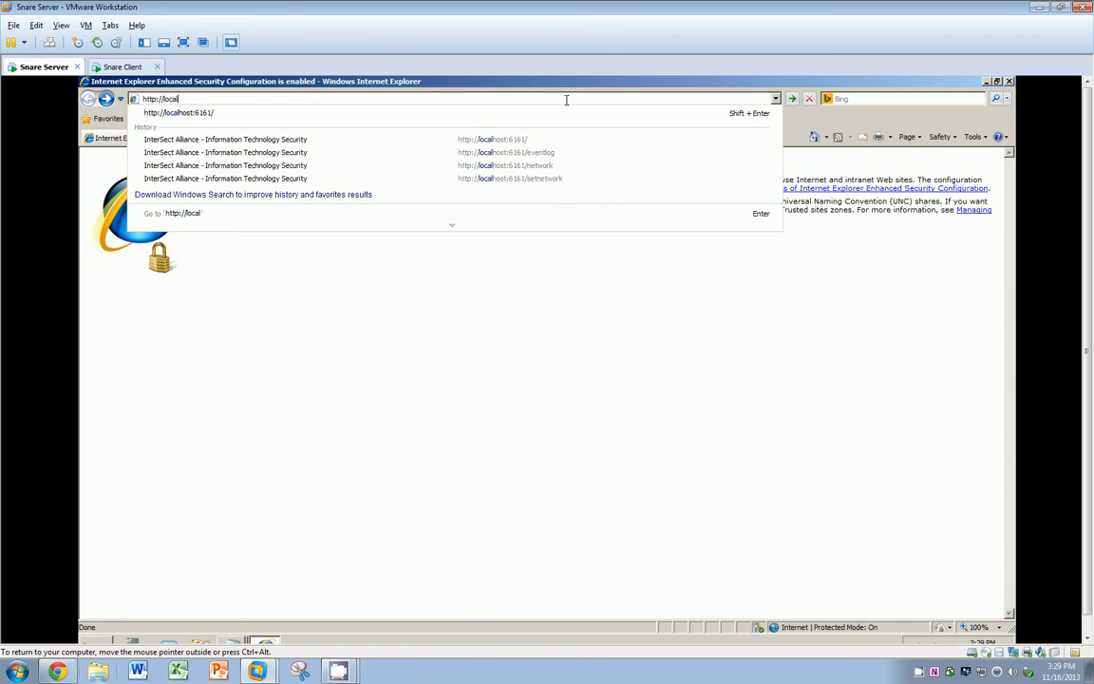
Step: Load localhost:6161 and sign in with the Snare username and password to reach the status page
key(Down)
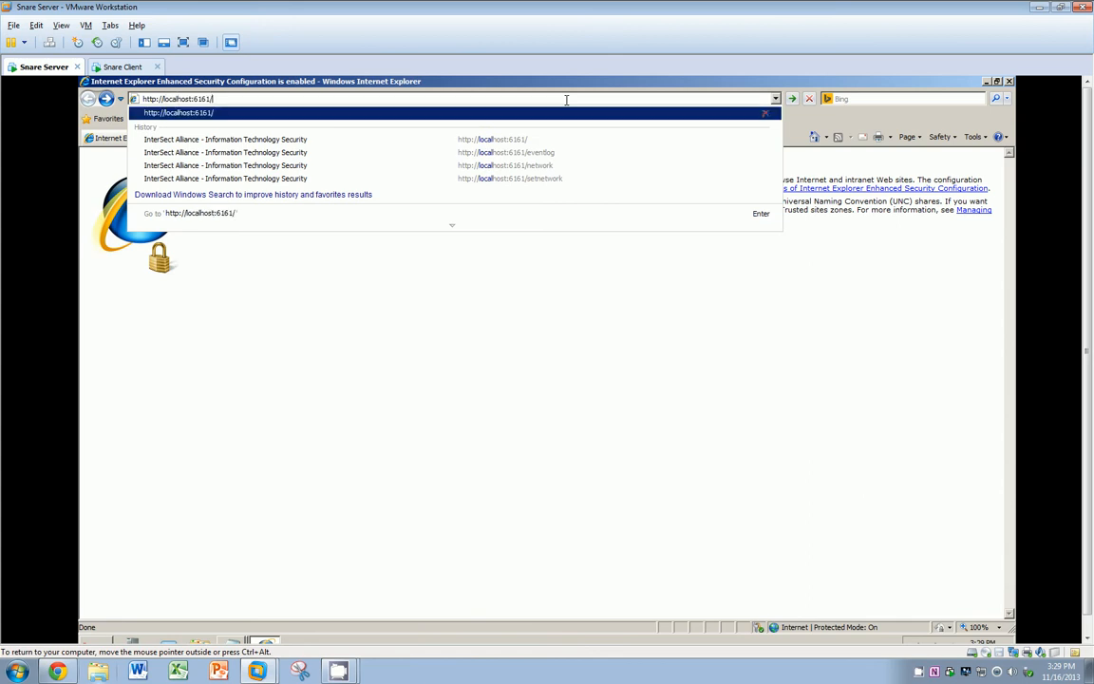
key(Return)
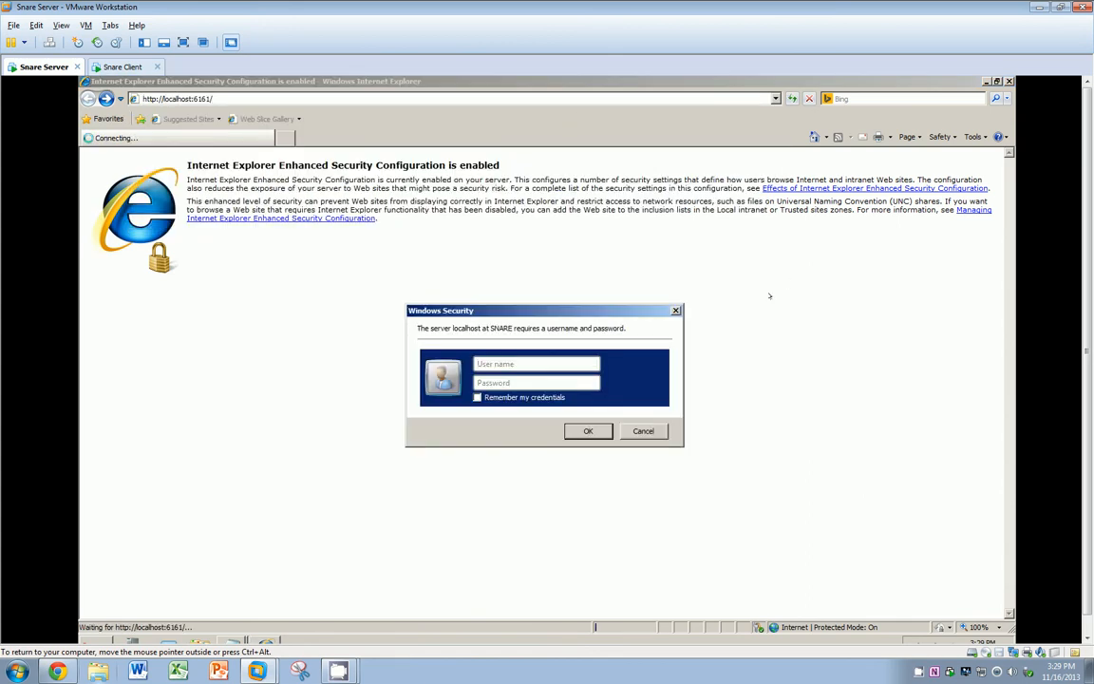
text(snare)
key(Tab)
text(**********)
key(Return)
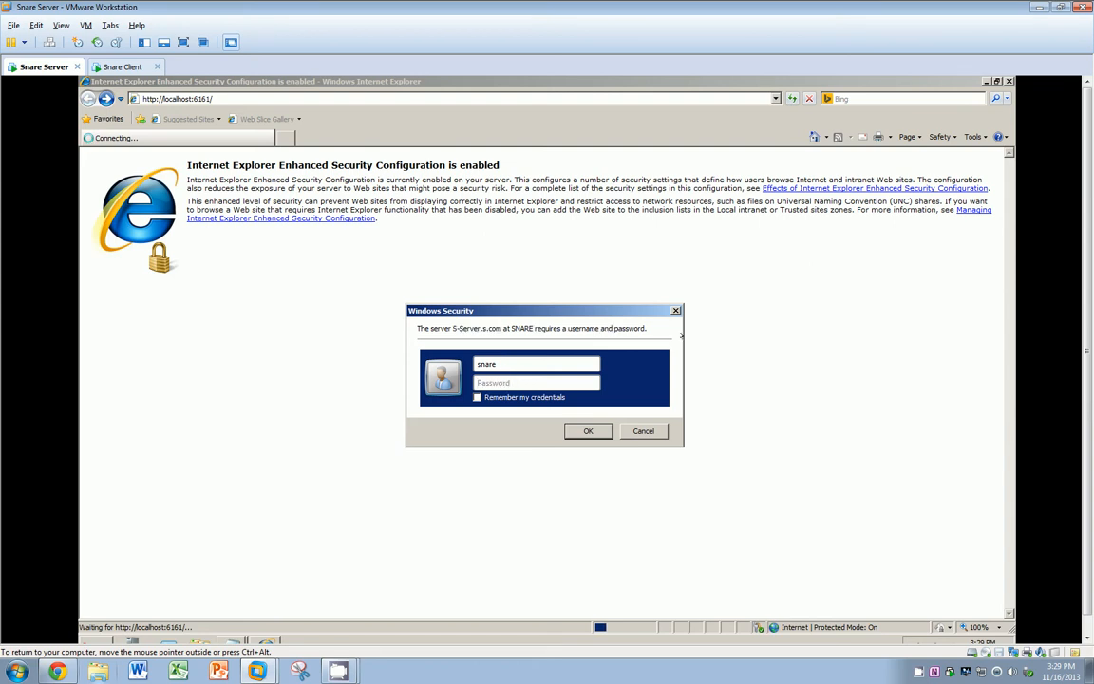
text(**********)
key(Return)
click(917, 672)
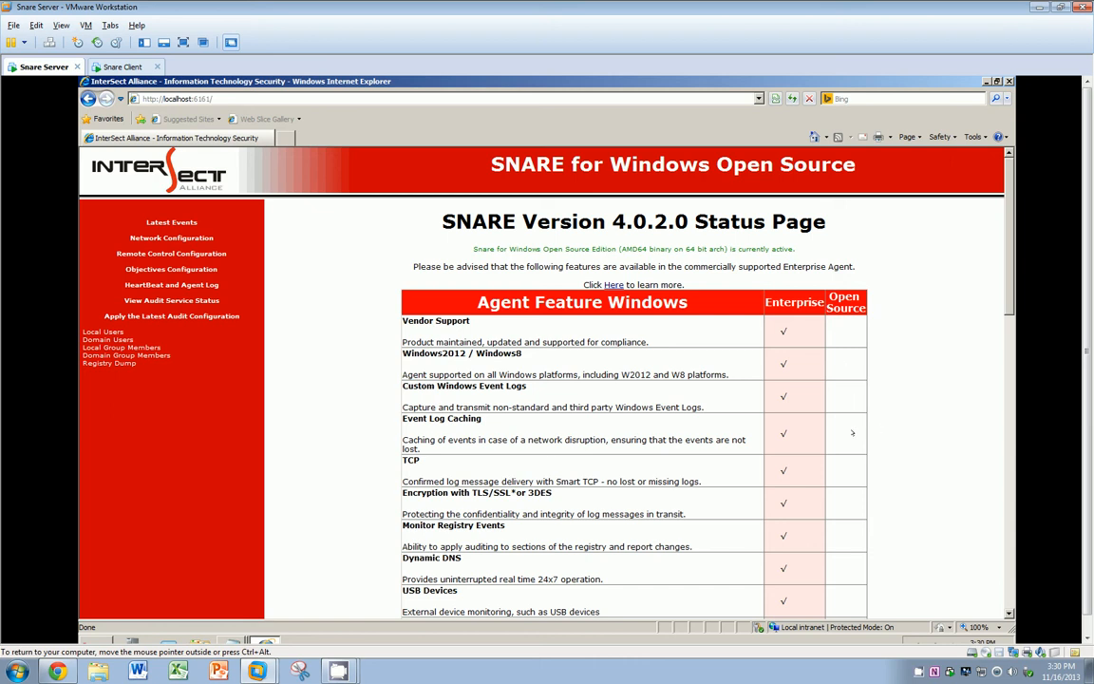
Step: Scroll through the agent's Latest Events list, then go to the Network Configuration page
click(155, 222)
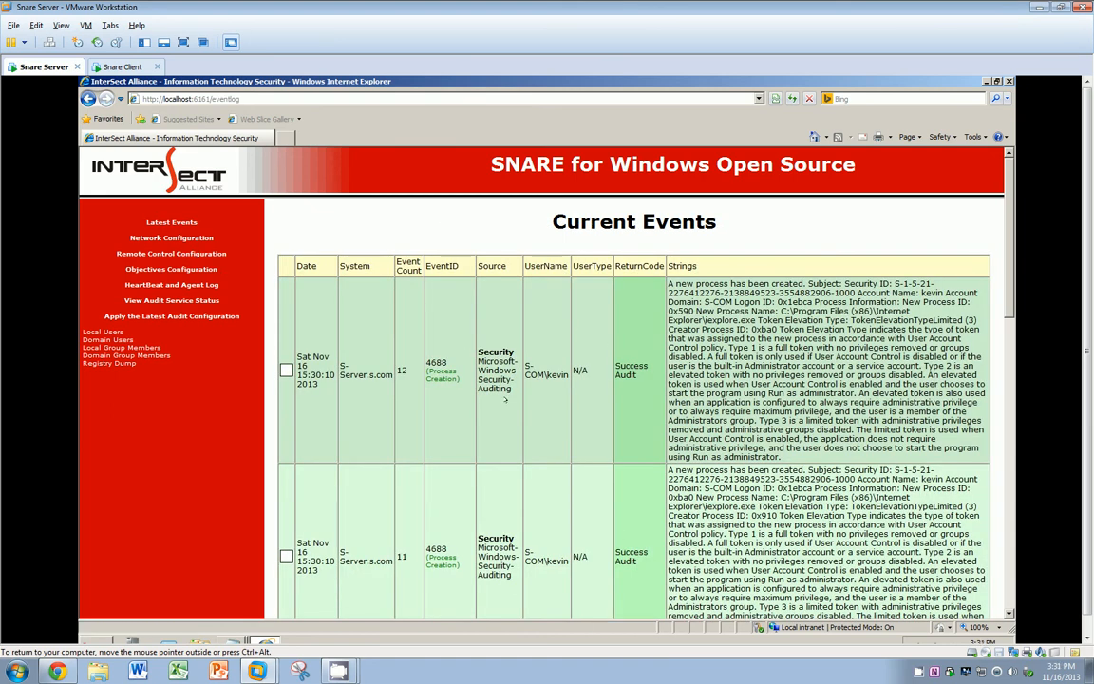
scroll(506, 400, down, 10)
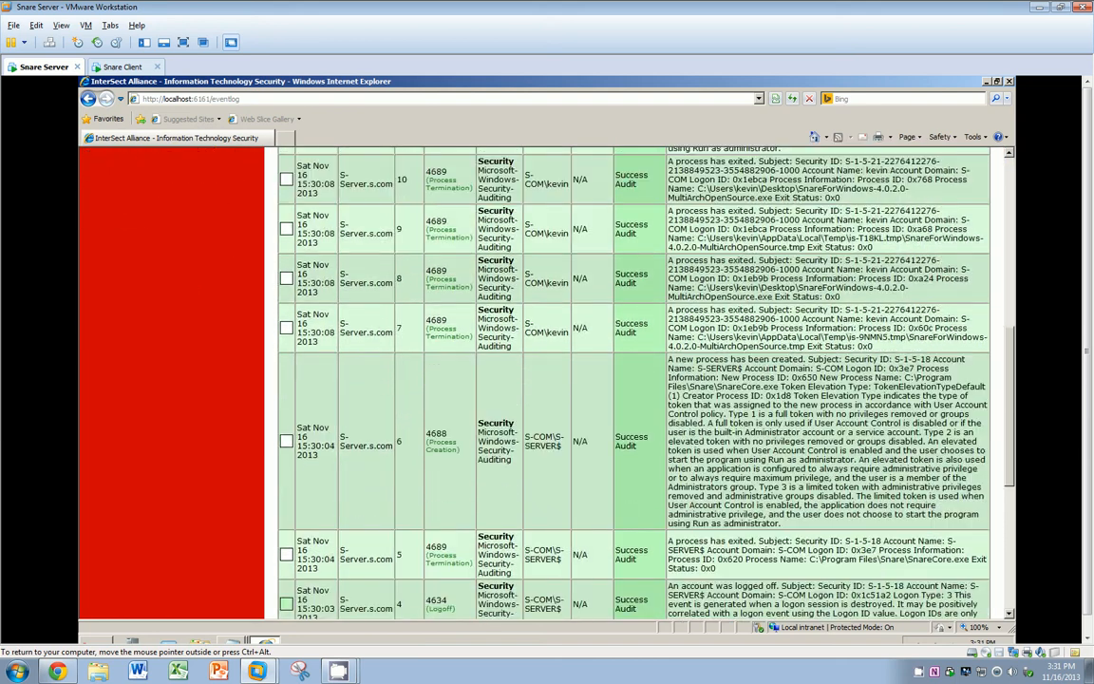
scroll(507, 399, down, 5)
scroll(506, 400, up, 10)
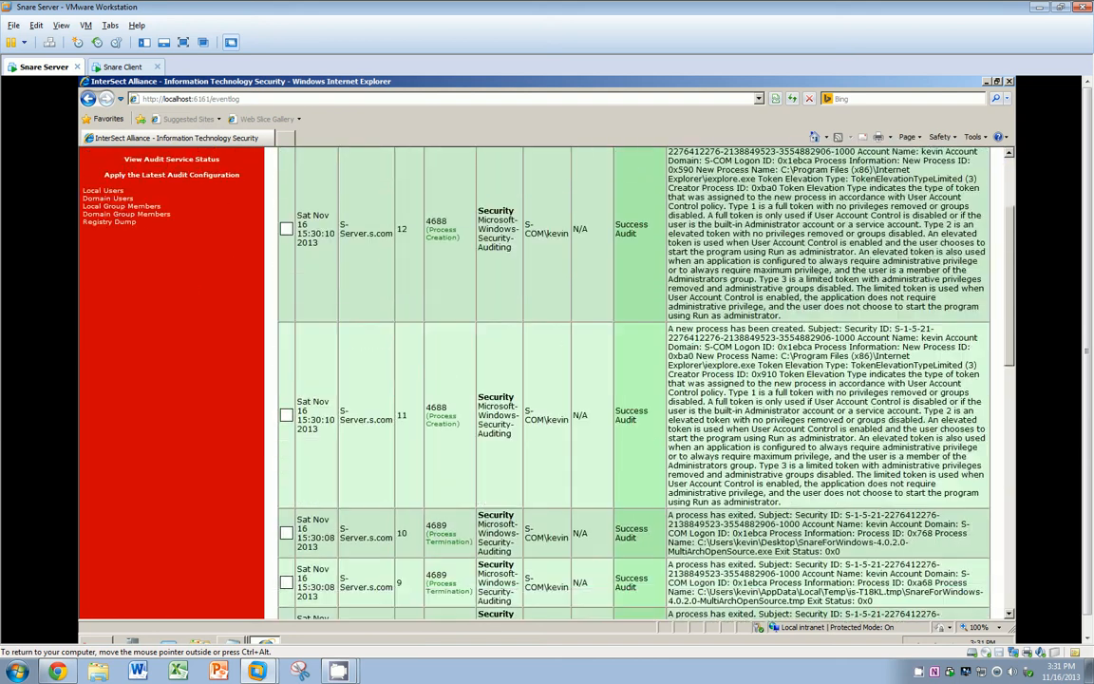
scroll(546, 380, up, 3)
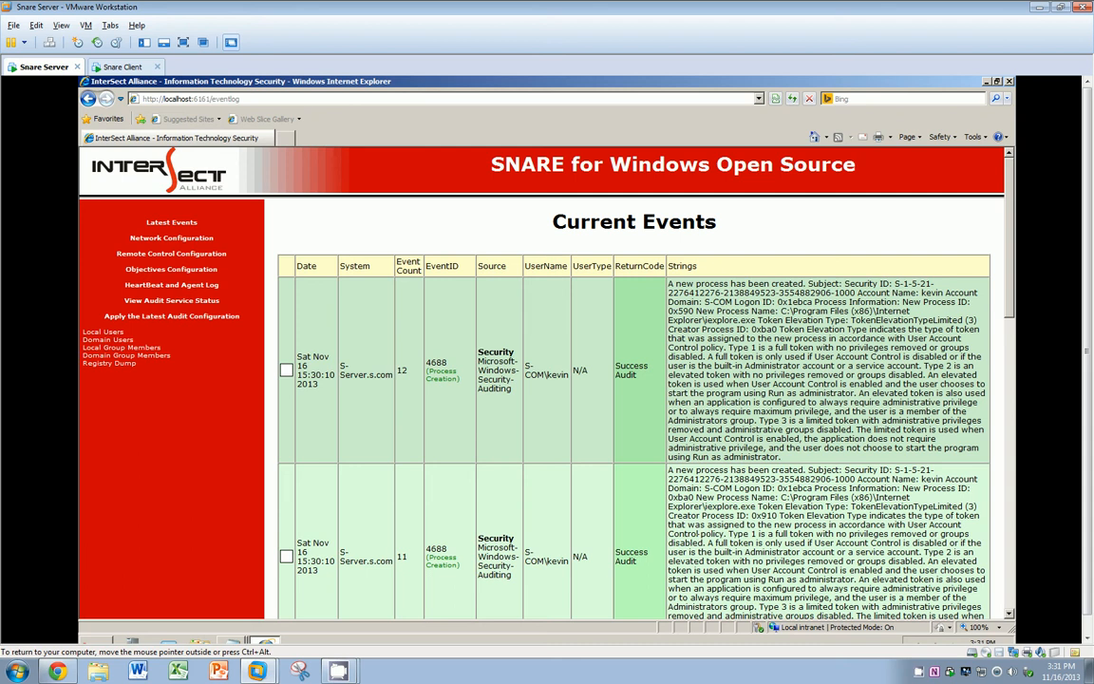
click(201, 238)
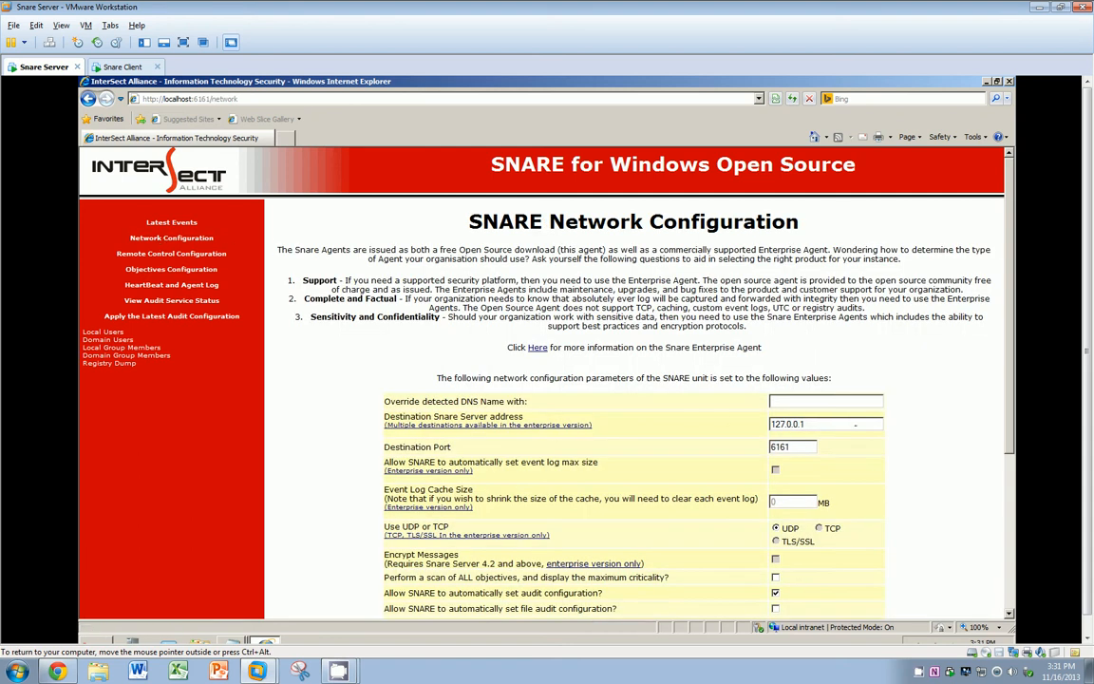
Step: Set the destination address to 192.168.1.1 and the port to 514
drag(856, 425, 760, 424)
text(168)
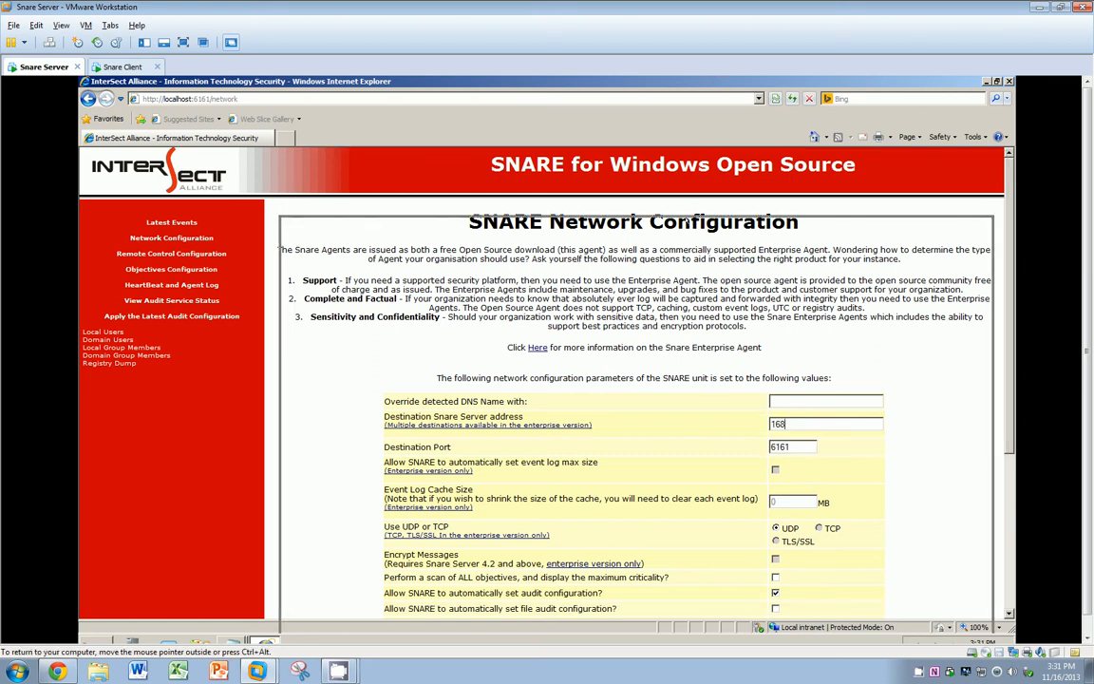
drag(468, 81, 518, 196)
key(BackSpace)
key(BackSpace)
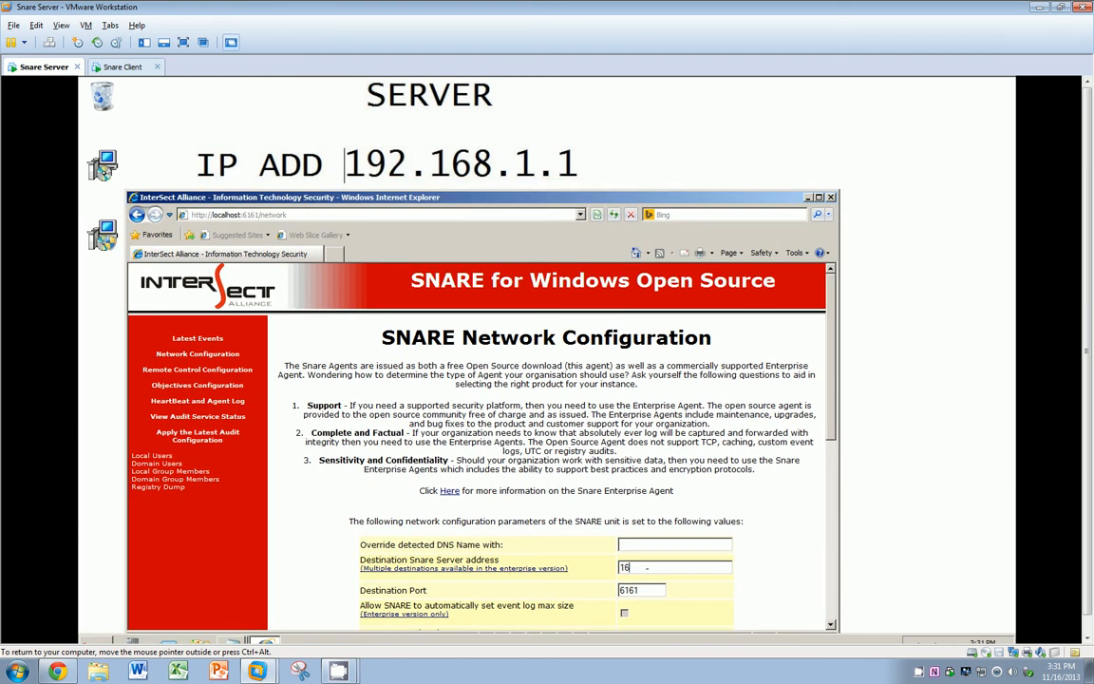
key(Down)
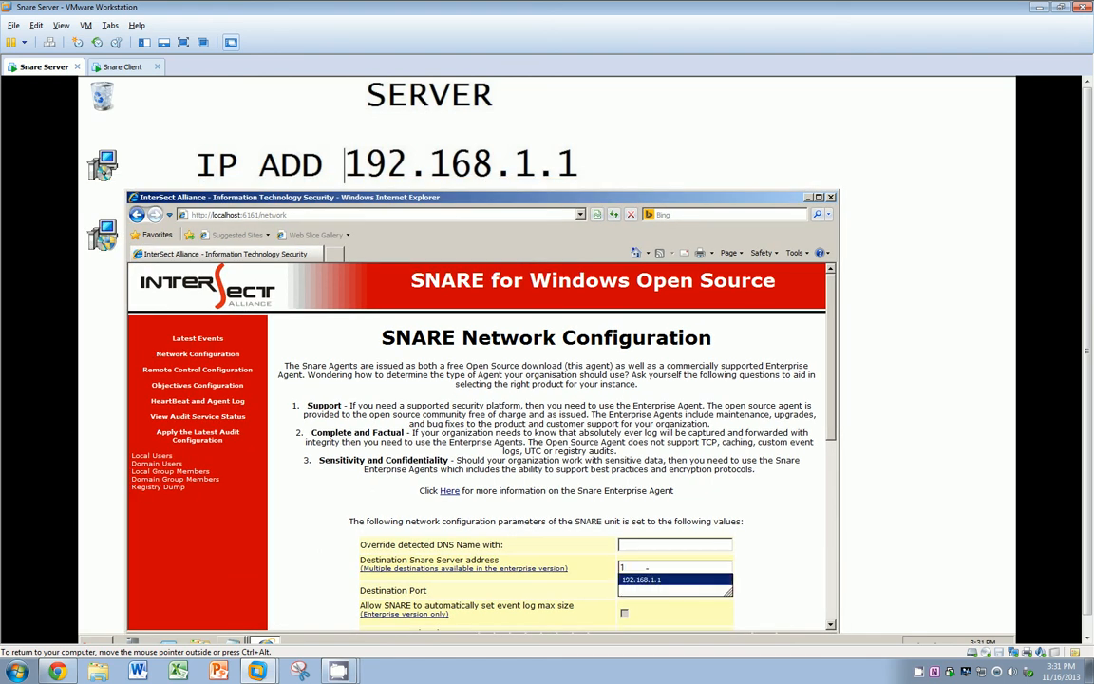
key(Tab)
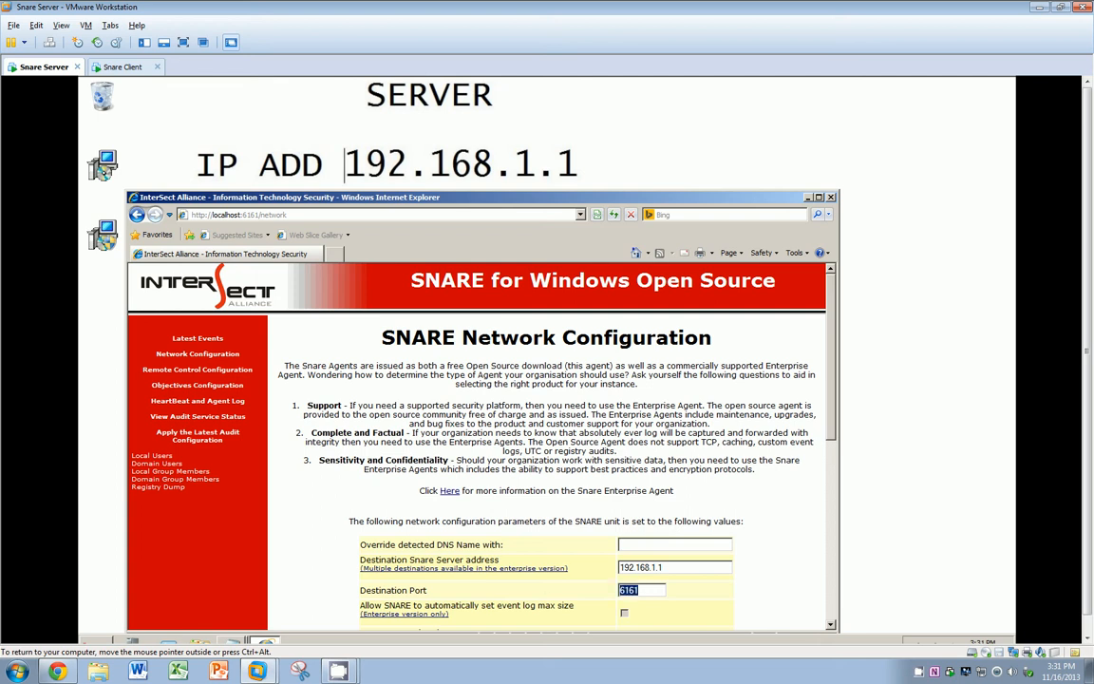
text(514)
click(818, 197)
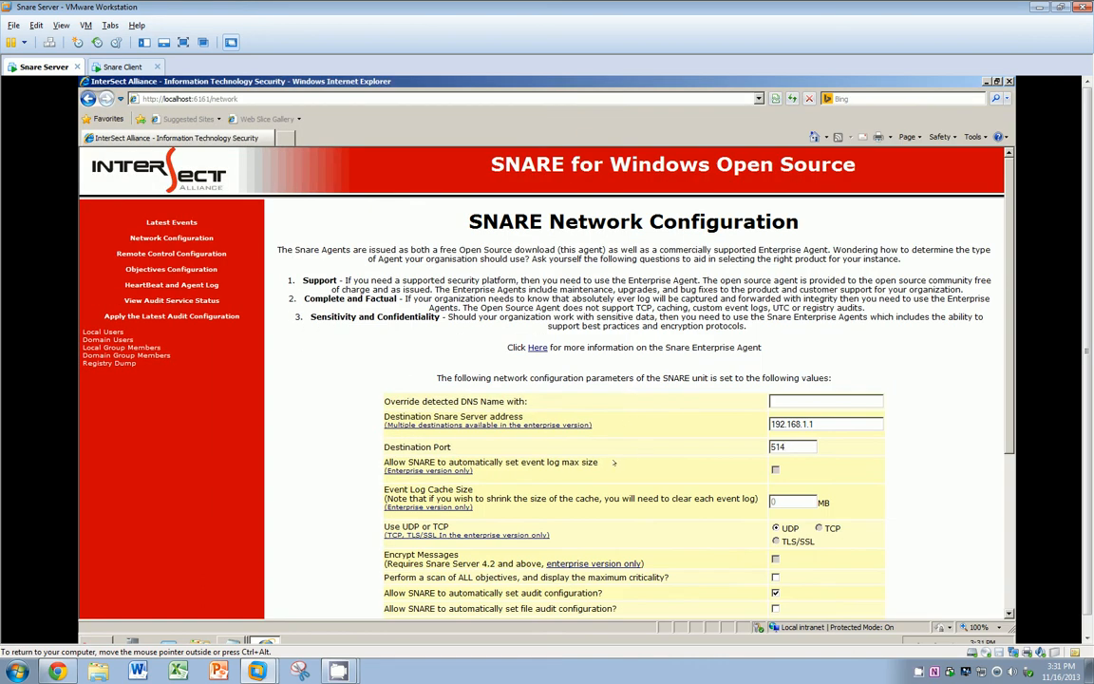
Step: Enable automatic file audit configuration, choose Syslog facility and DYNAMIC priority, and save
scroll(613, 462, down, 5)
drag(803, 315, 714, 314)
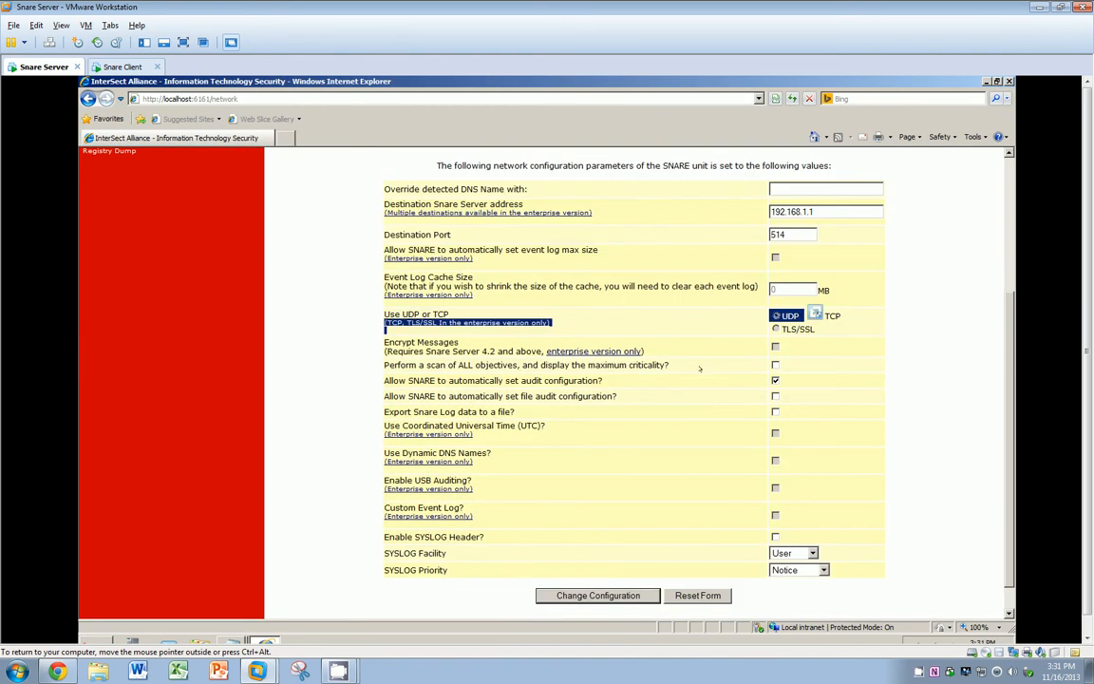
click(701, 369)
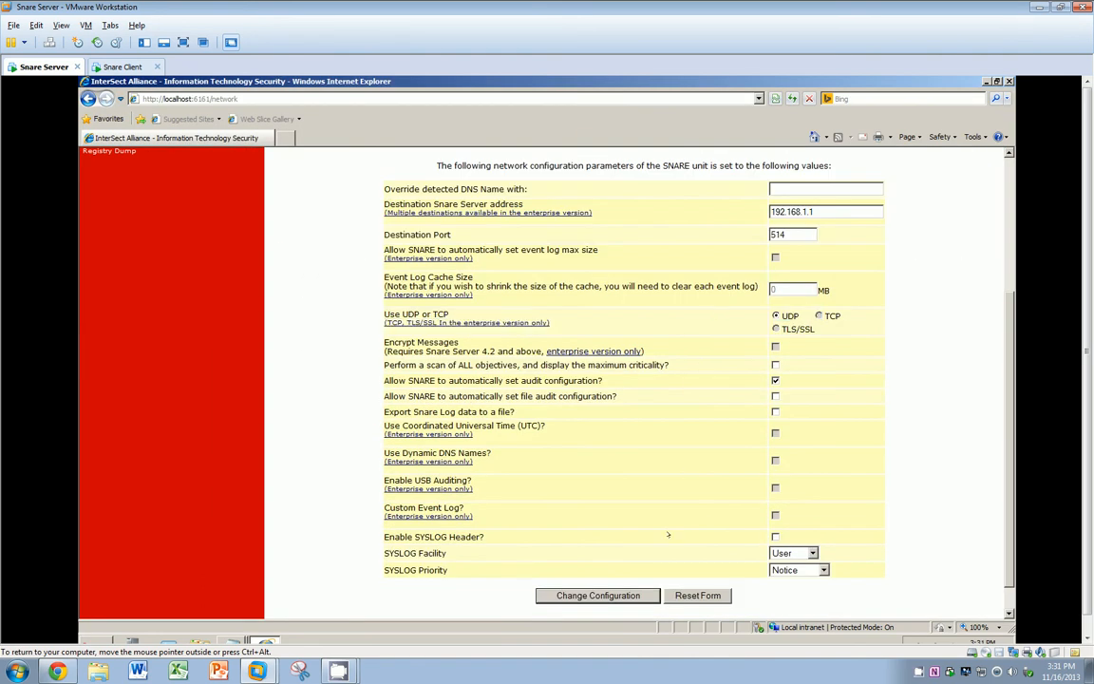
click(775, 395)
click(794, 553)
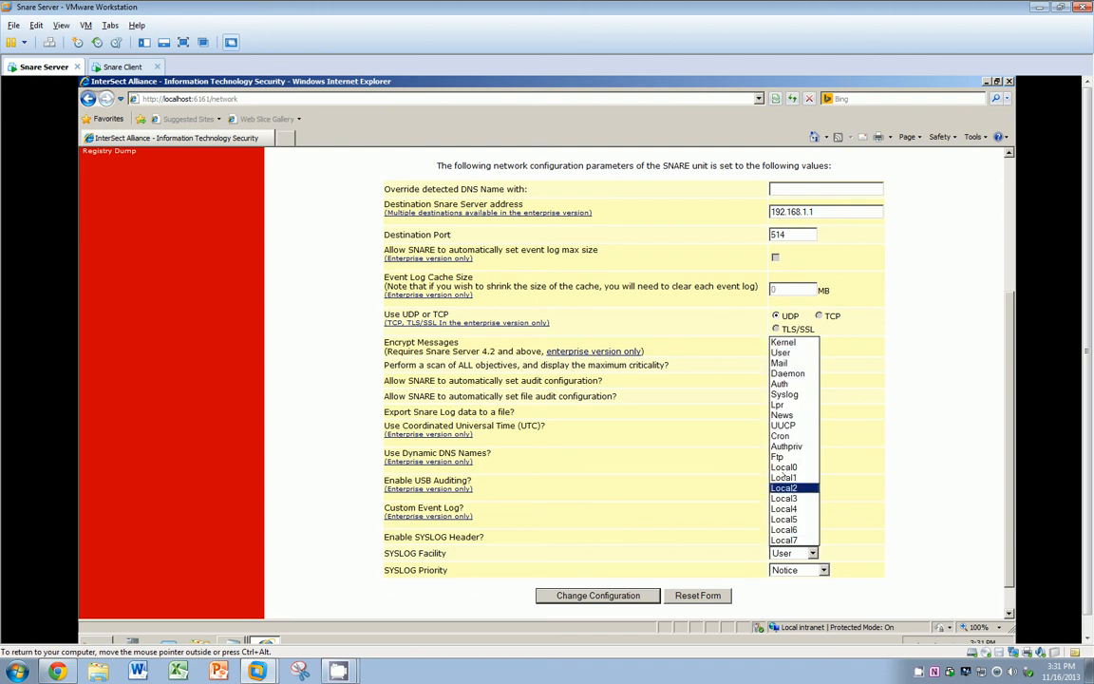
click(784, 394)
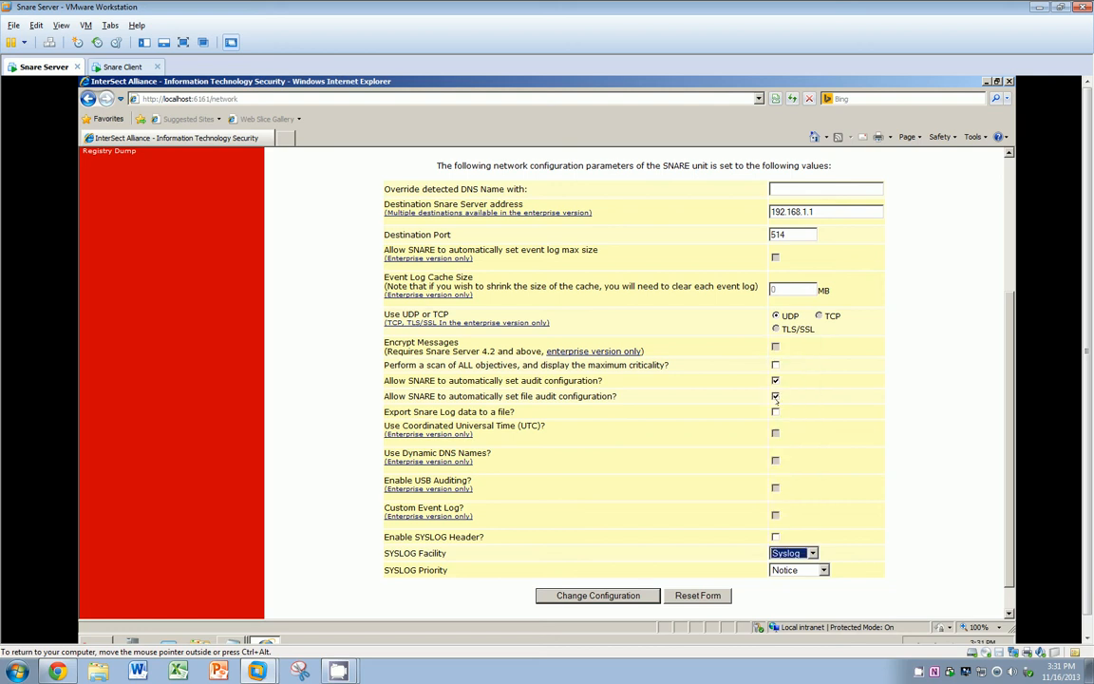
click(822, 570)
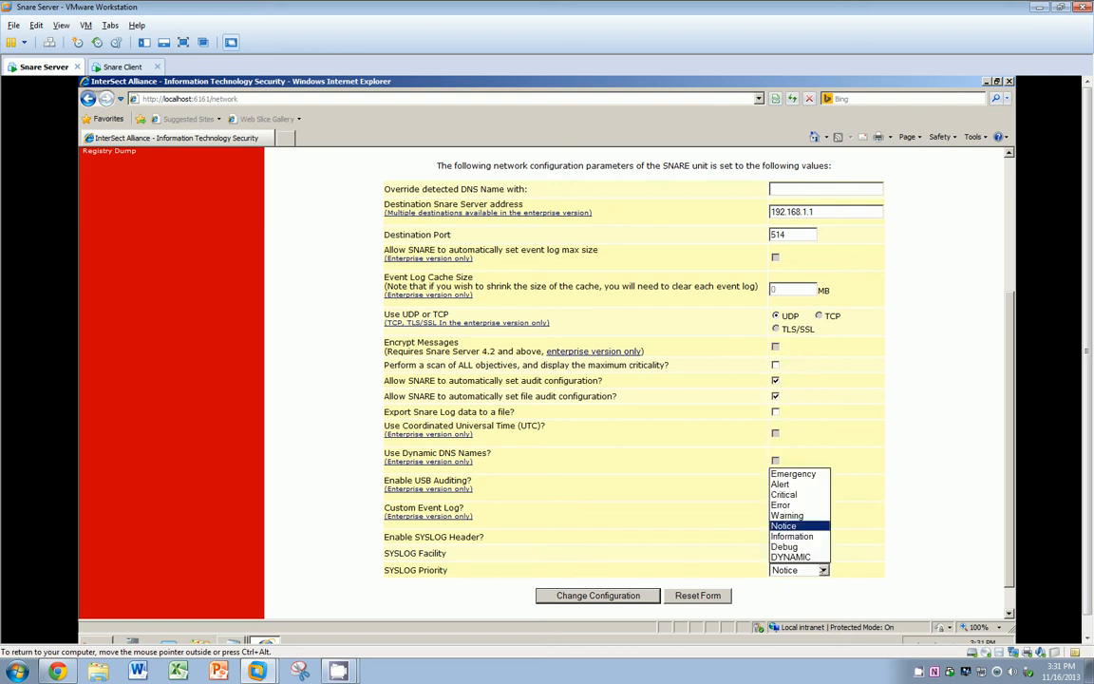
click(791, 557)
click(642, 596)
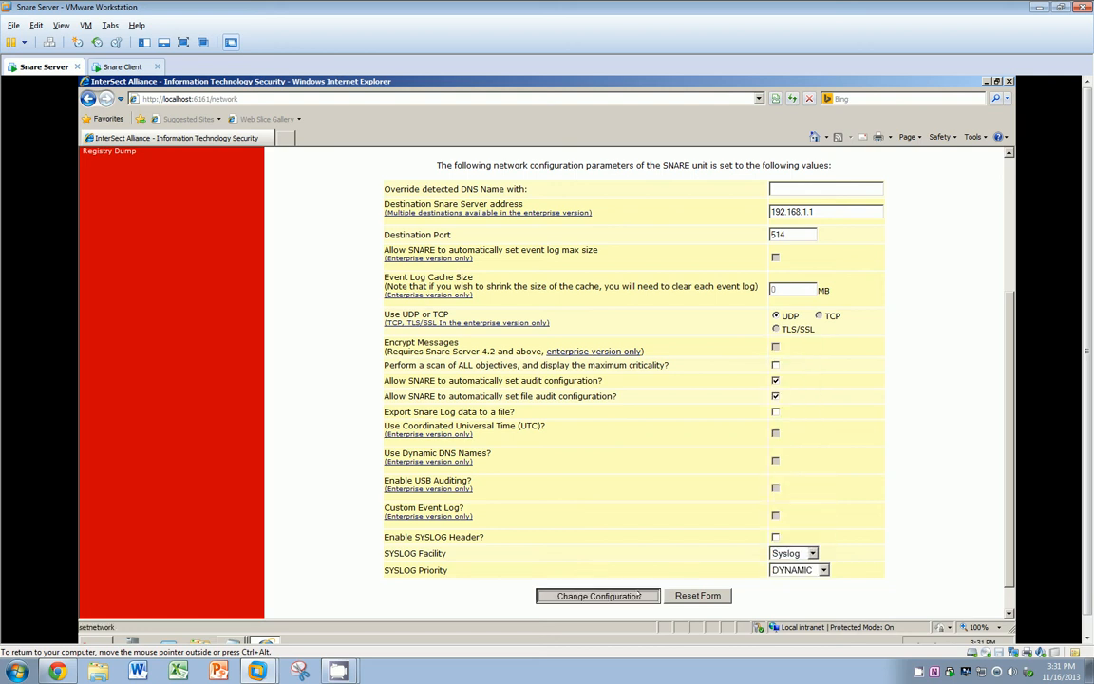
click(130, 68)
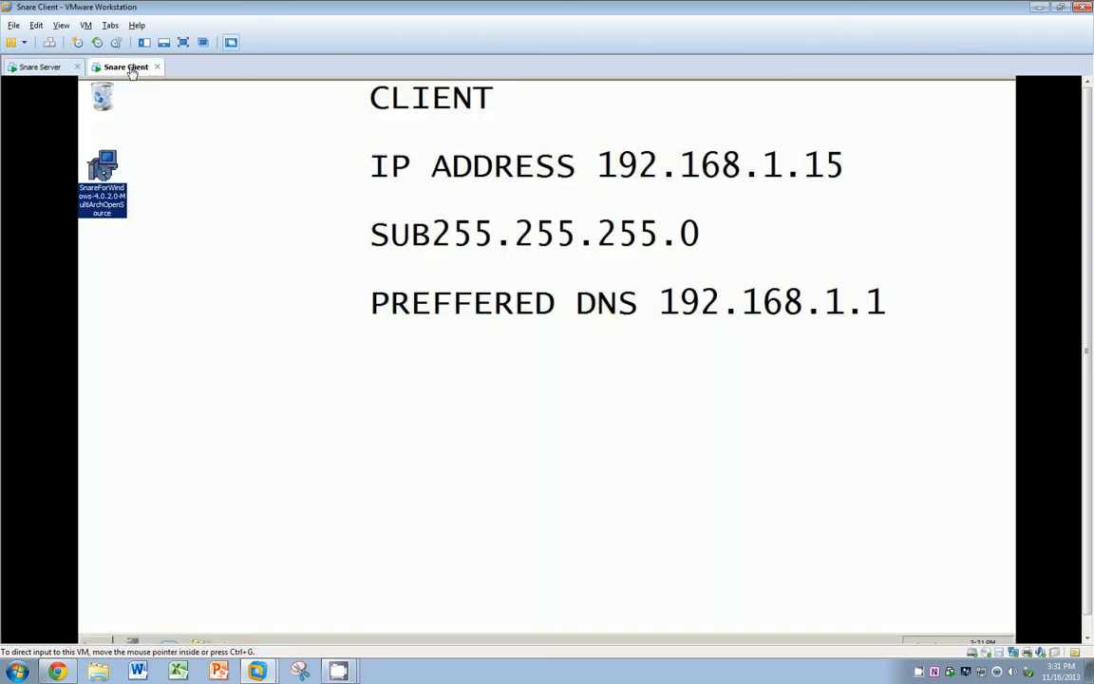
click(97, 639)
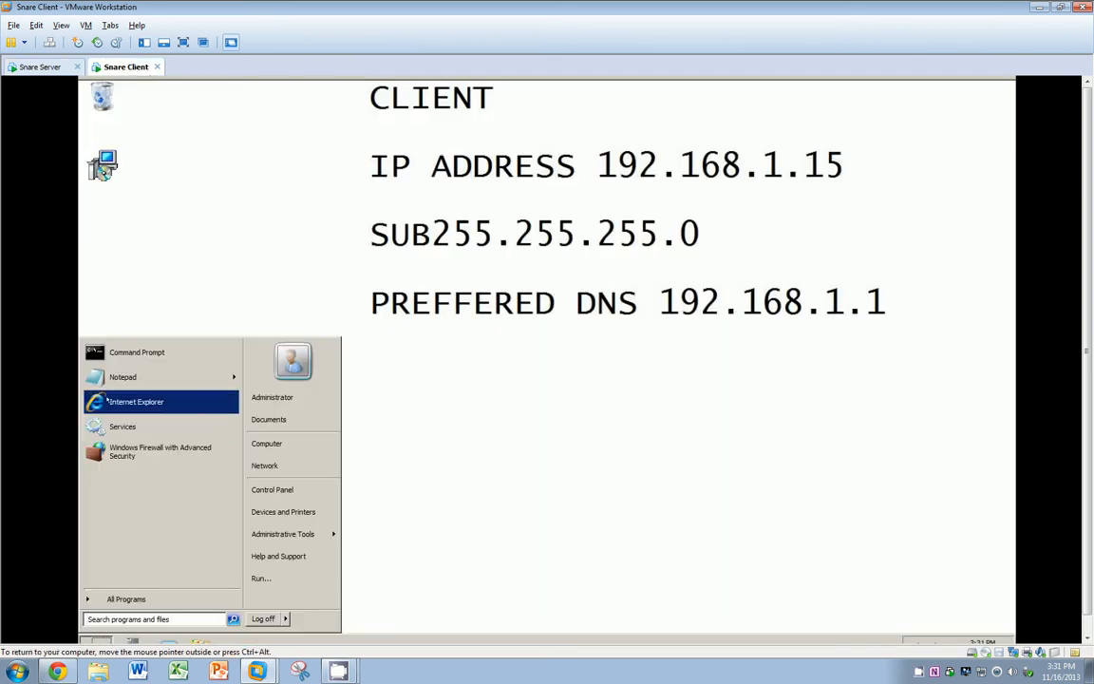
click(133, 401)
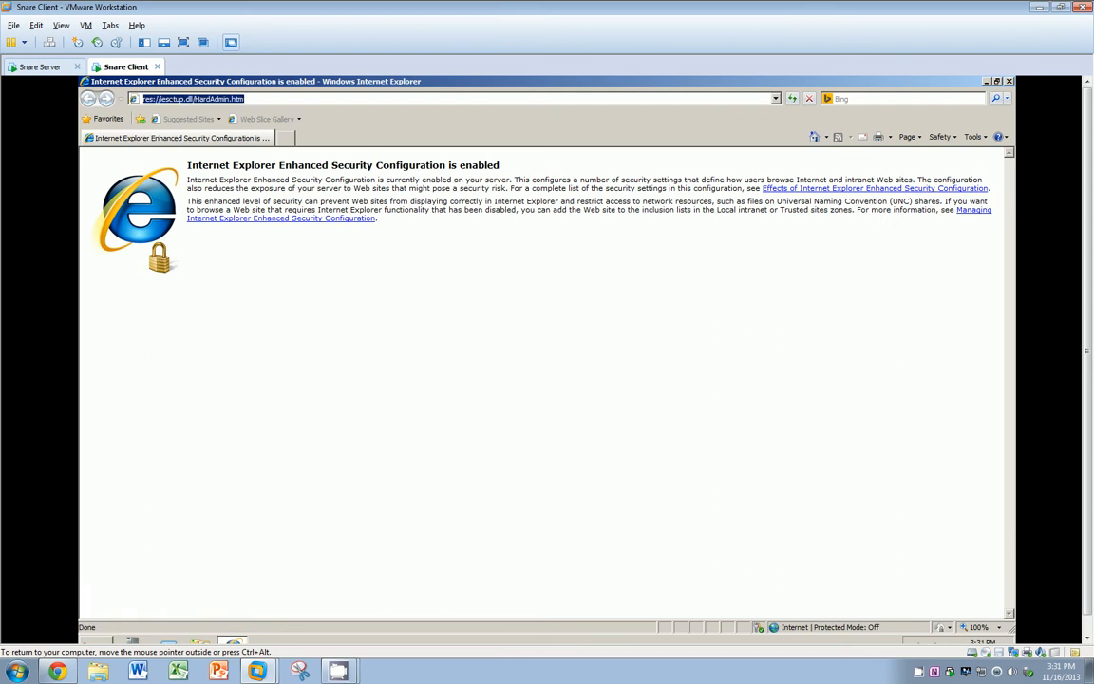
text(http://local)
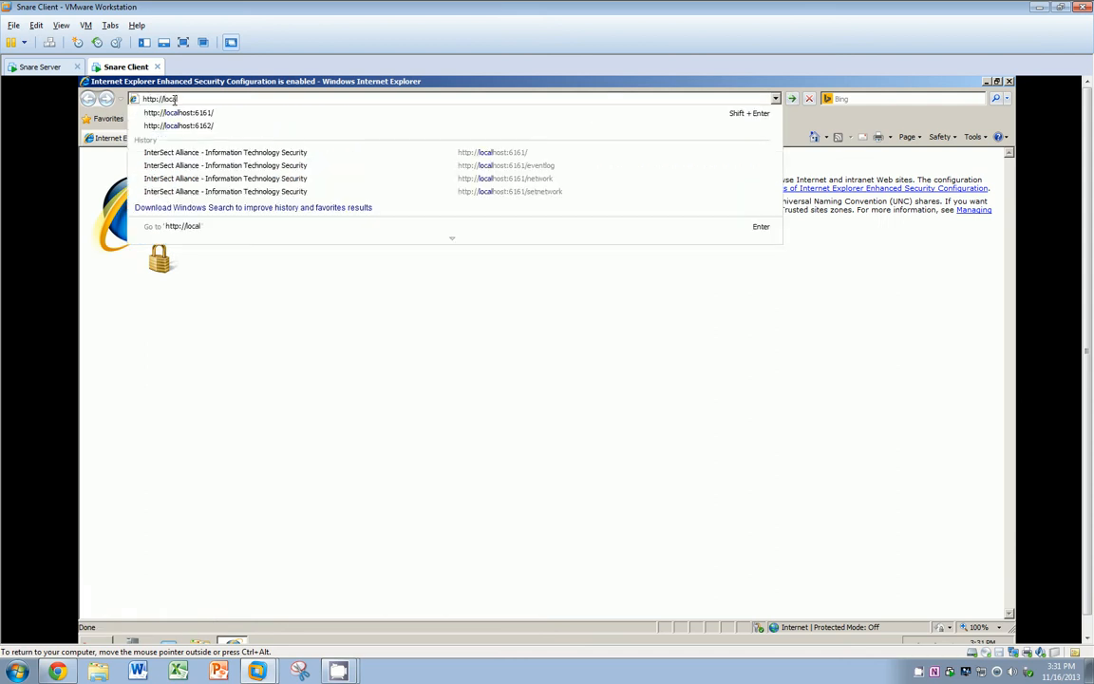
text(host:6161)
key(Return)
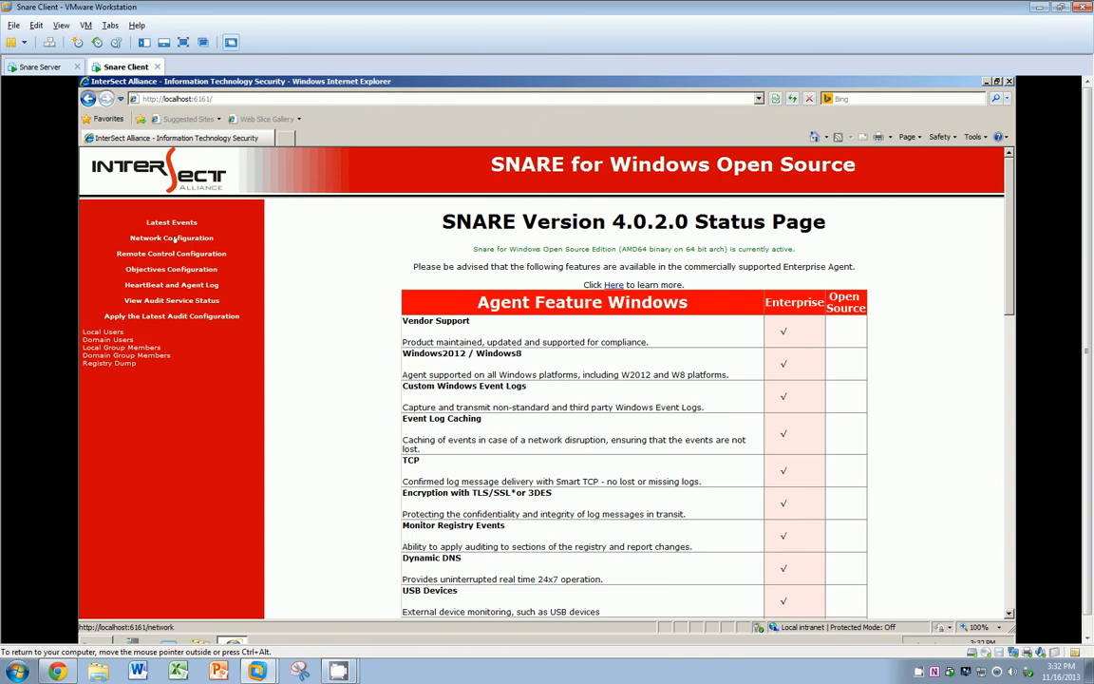
Step: In the client's Network Configuration, enter destination 192.168.1.1 and port 514
click(161, 238)
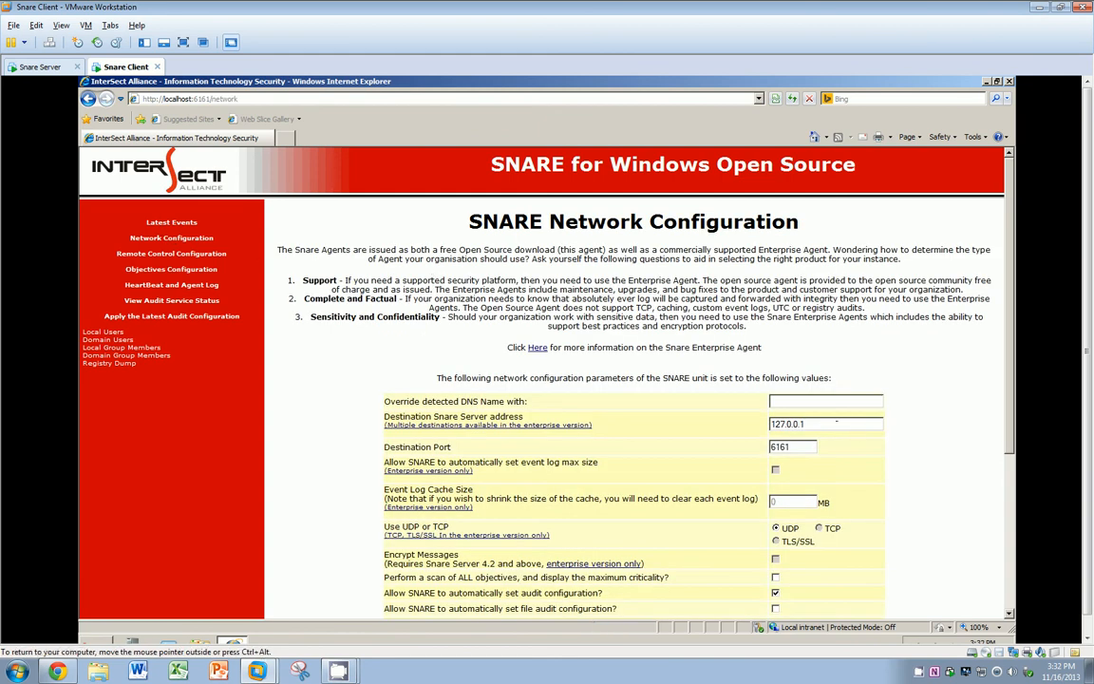
text(192.168.1.1)
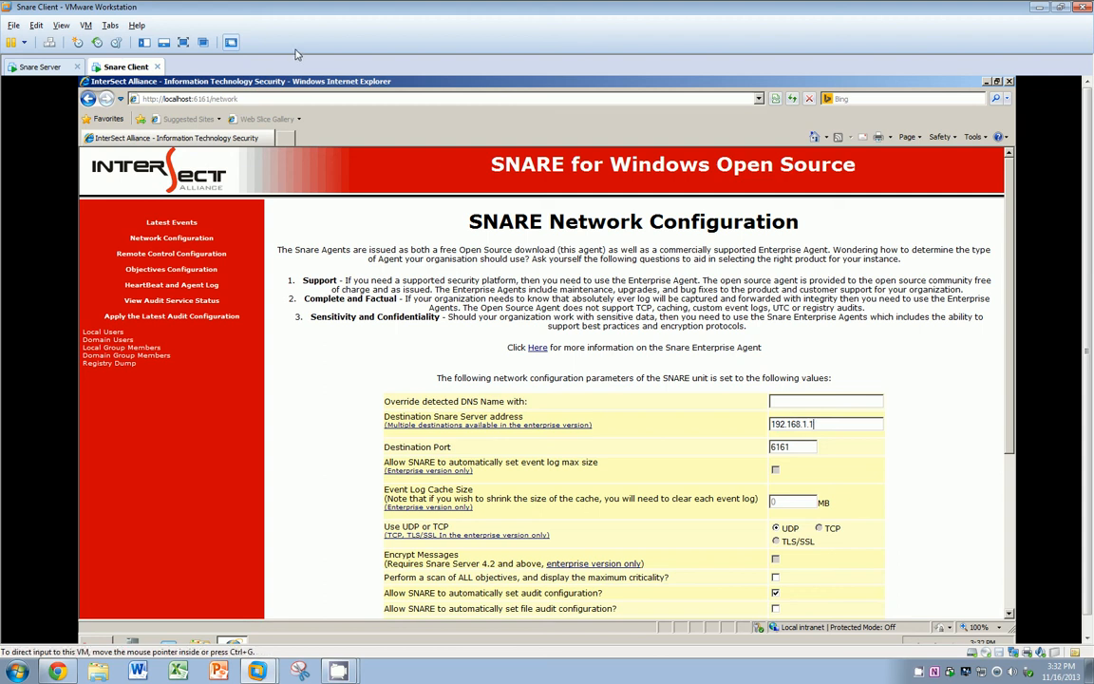
click(42, 67)
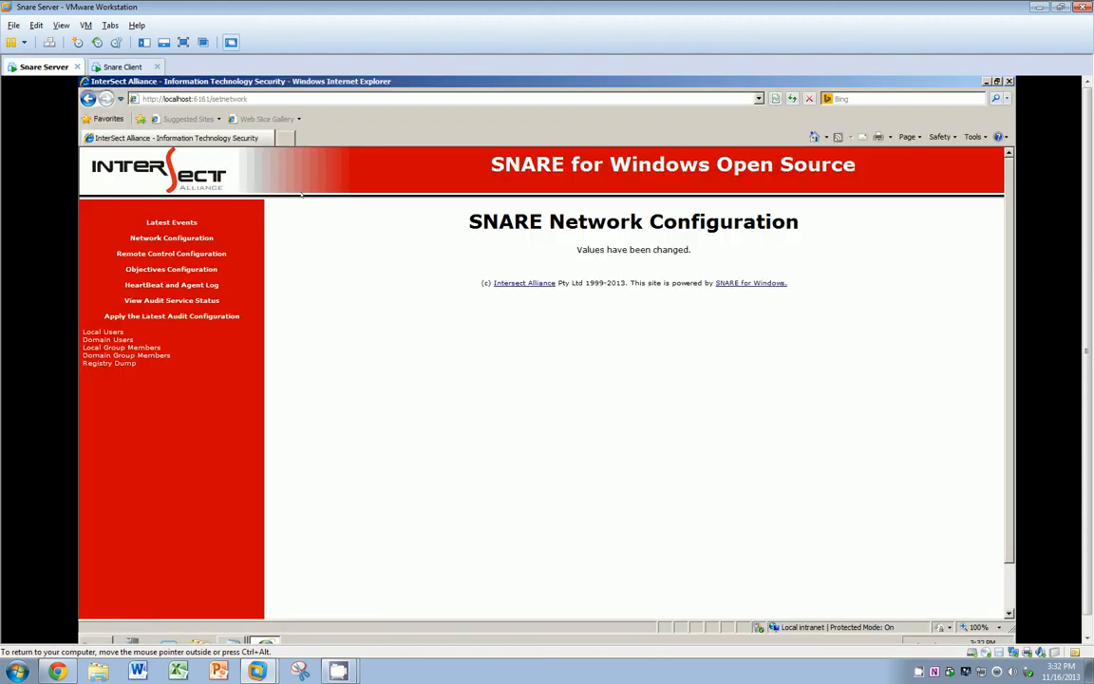
click(1009, 81)
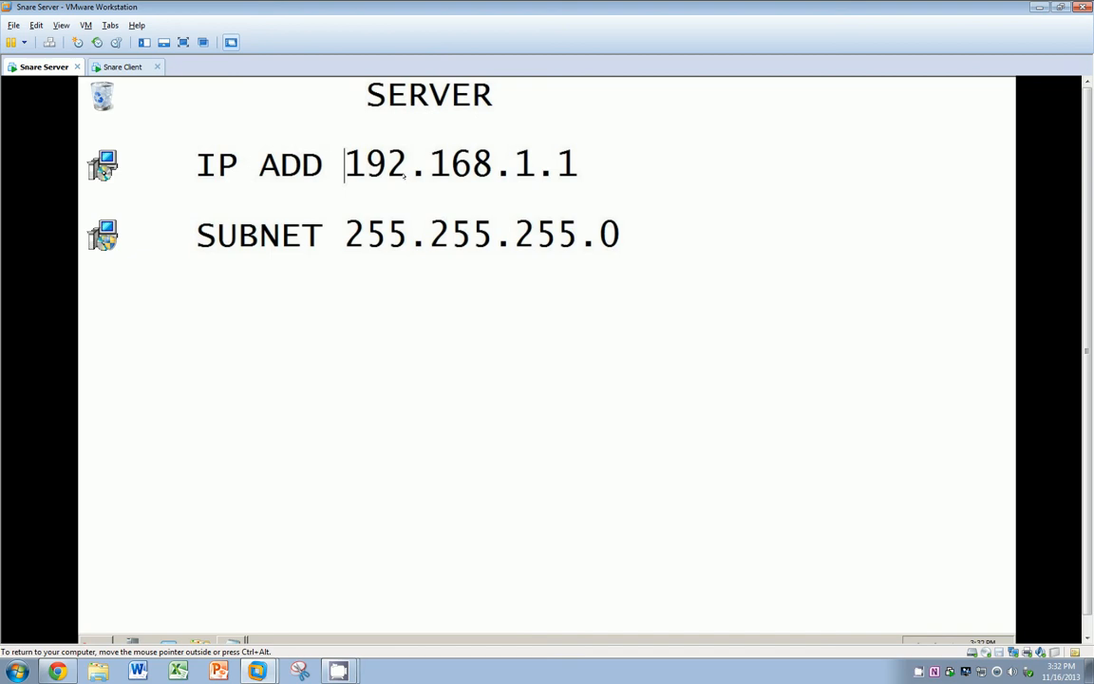
click(113, 66)
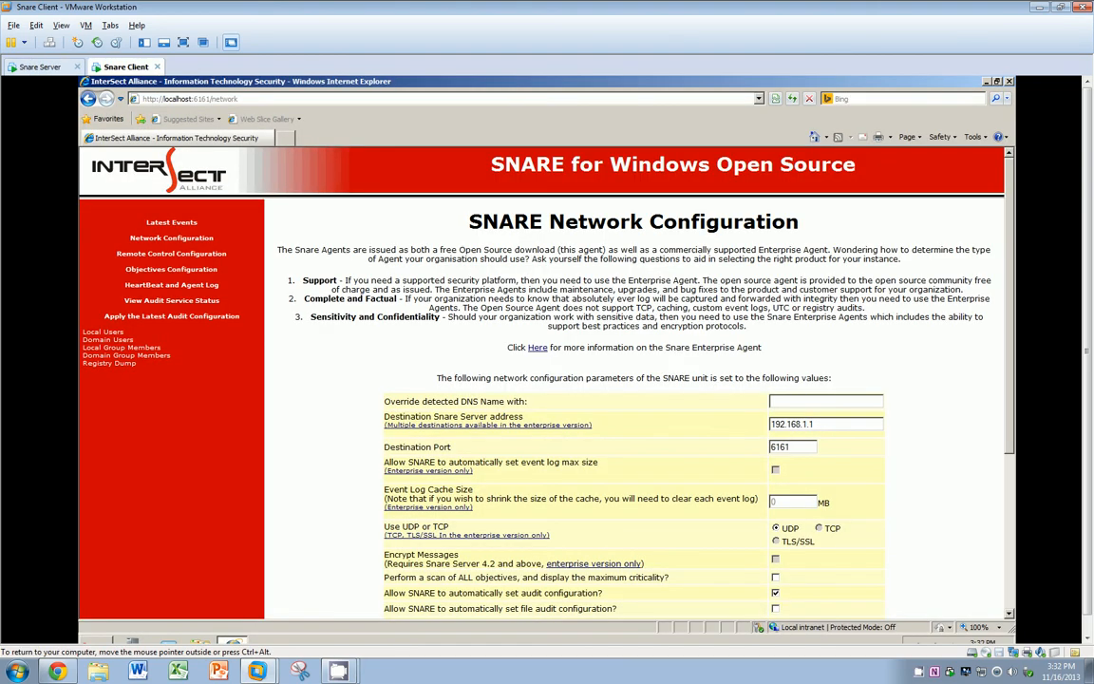
drag(793, 446, 703, 444)
text(514)
Step: Enable file audit configuration, pick Syslog facility and DYNAMIC priority, and save the changes
scroll(1004, 362, down, 3)
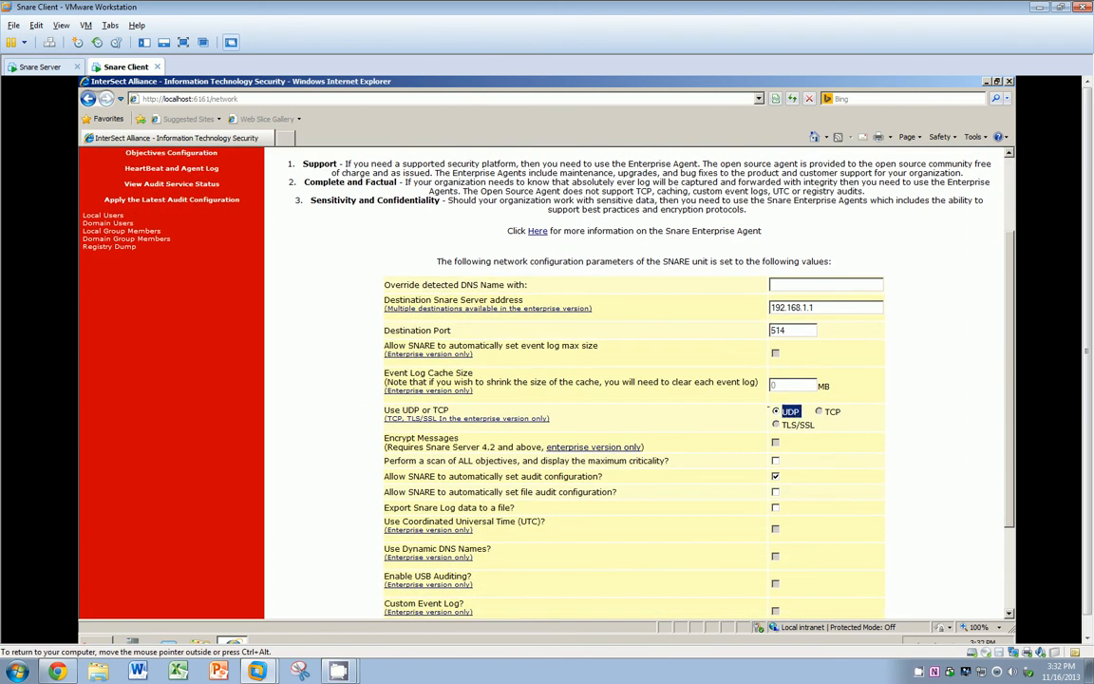
click(775, 491)
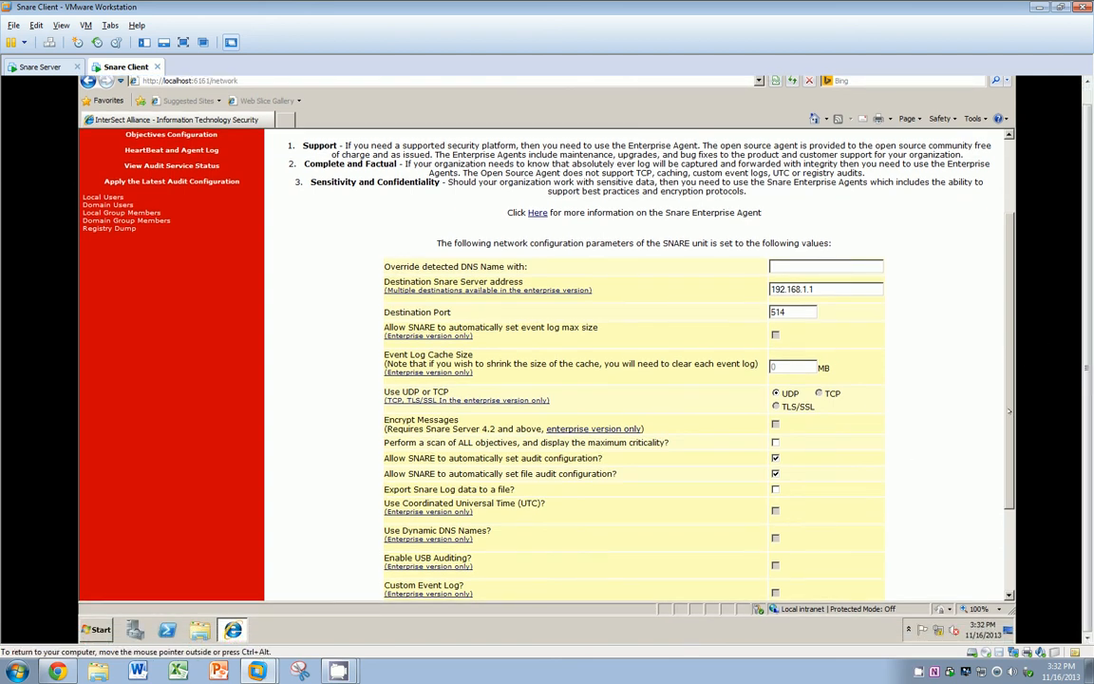
scroll(982, 546, down, 3)
click(800, 505)
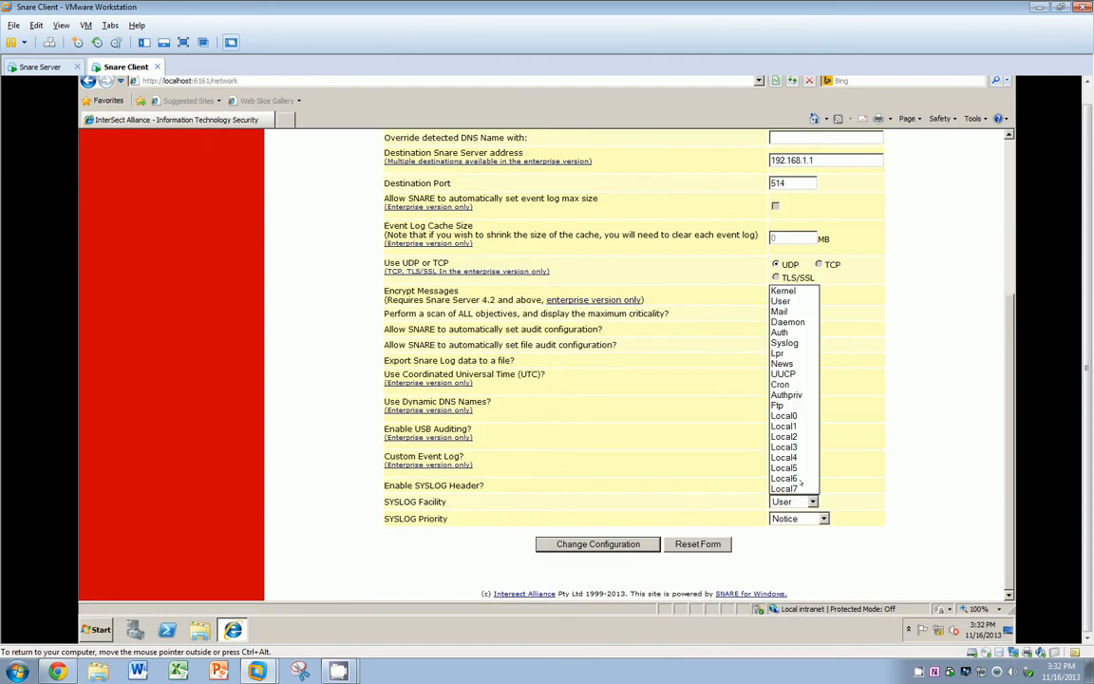
click(799, 346)
click(798, 518)
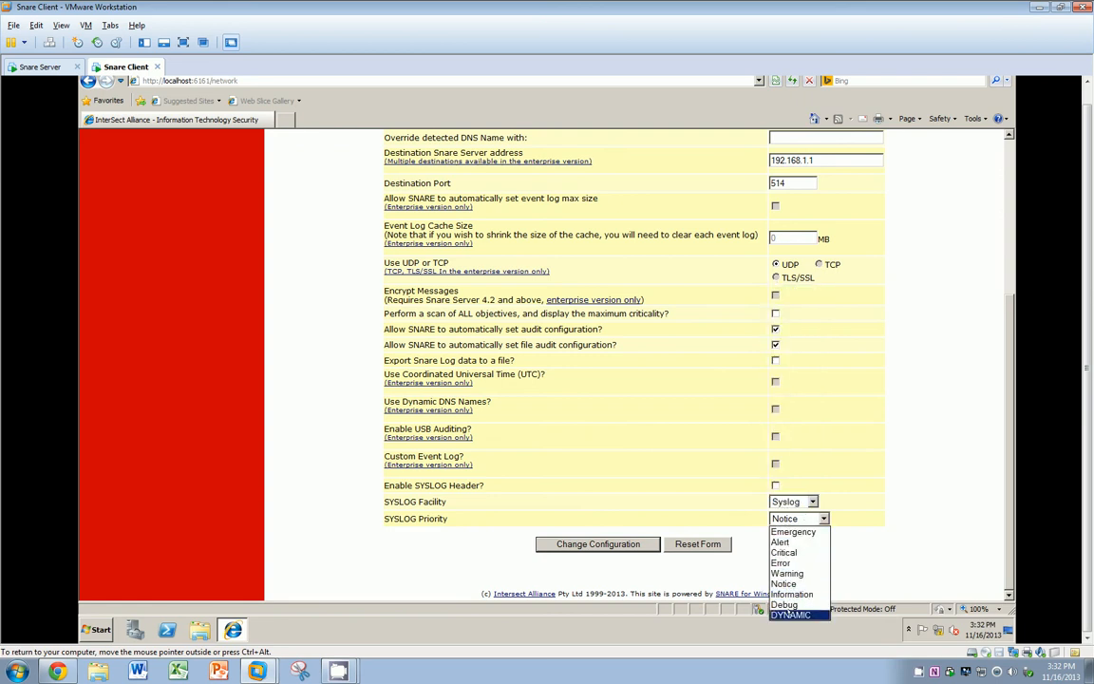
click(790, 614)
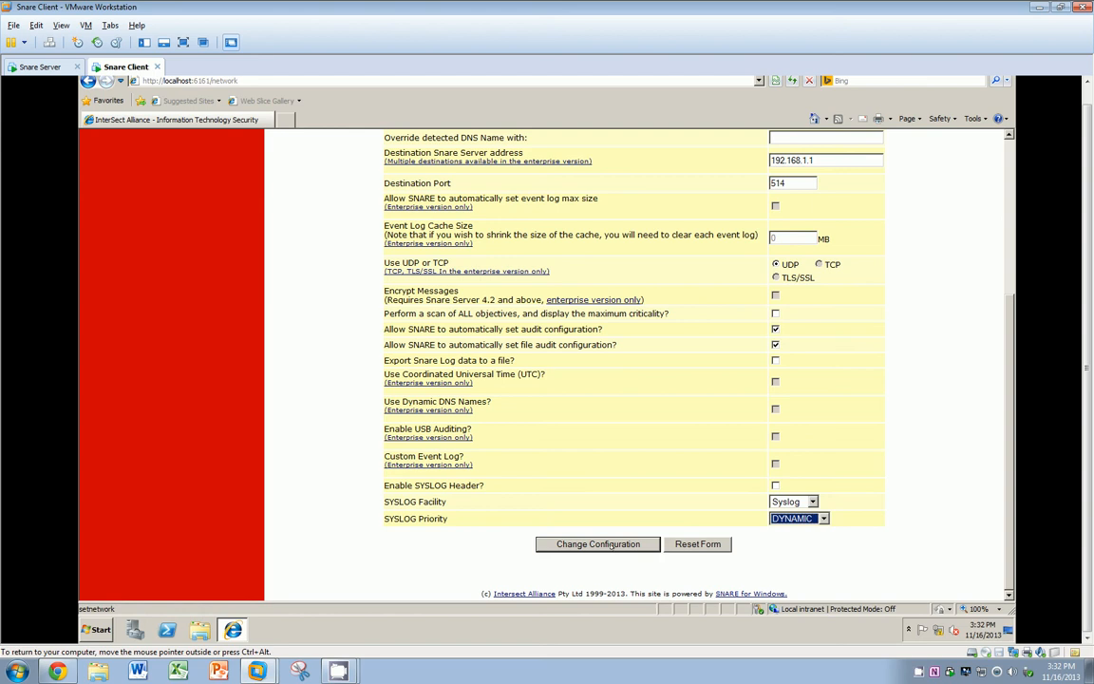
click(598, 544)
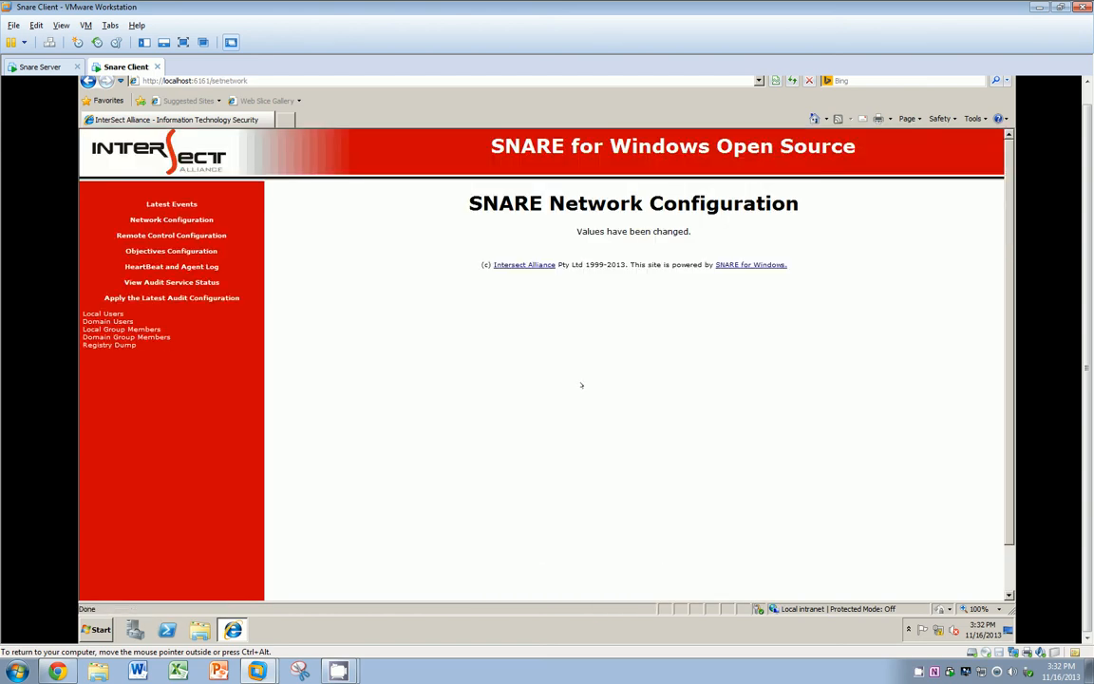
drag(1086, 342, 1087, 300)
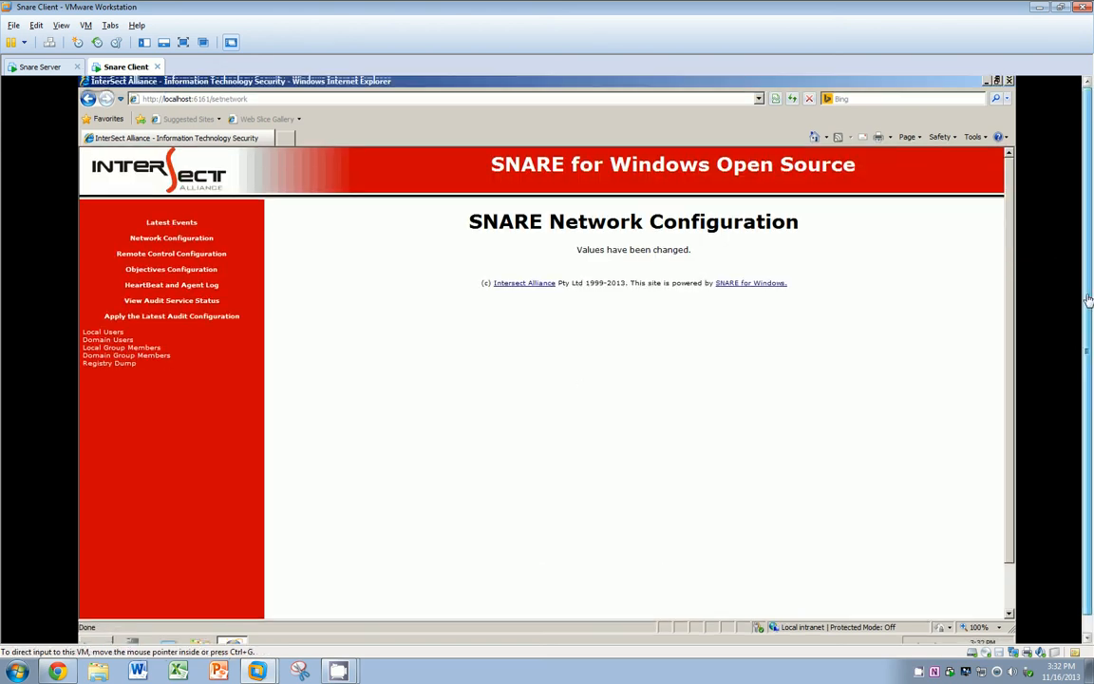
Step: Close Internet Explorer and show the client's outbound rules in Windows Firewall with Advanced Security
click(1009, 82)
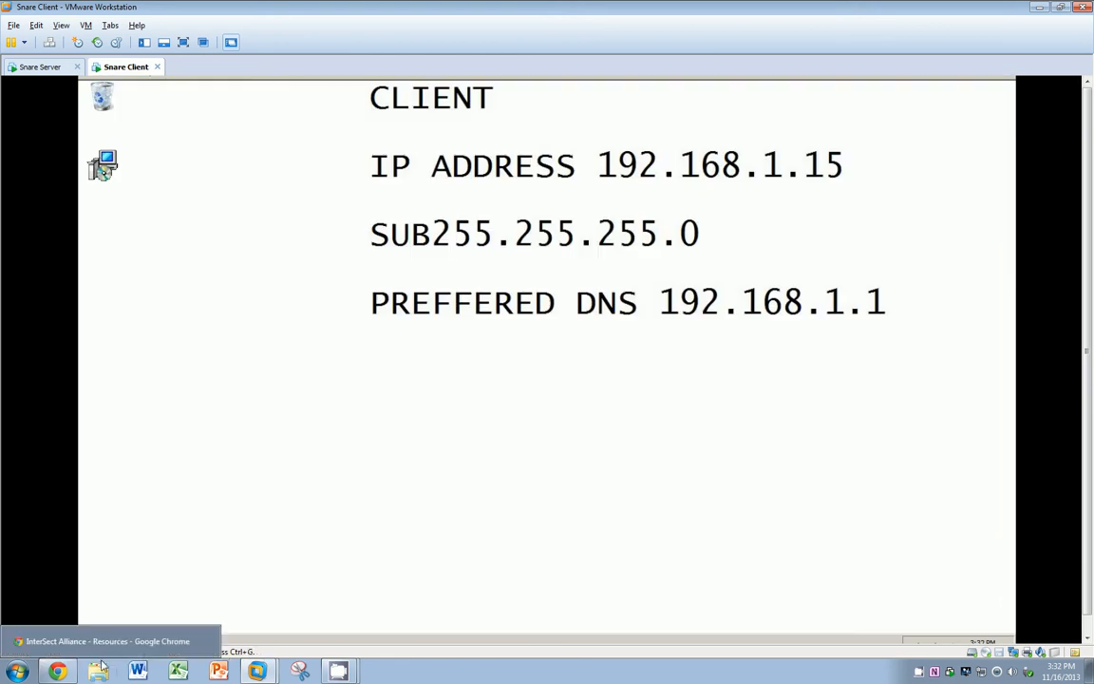
click(87, 640)
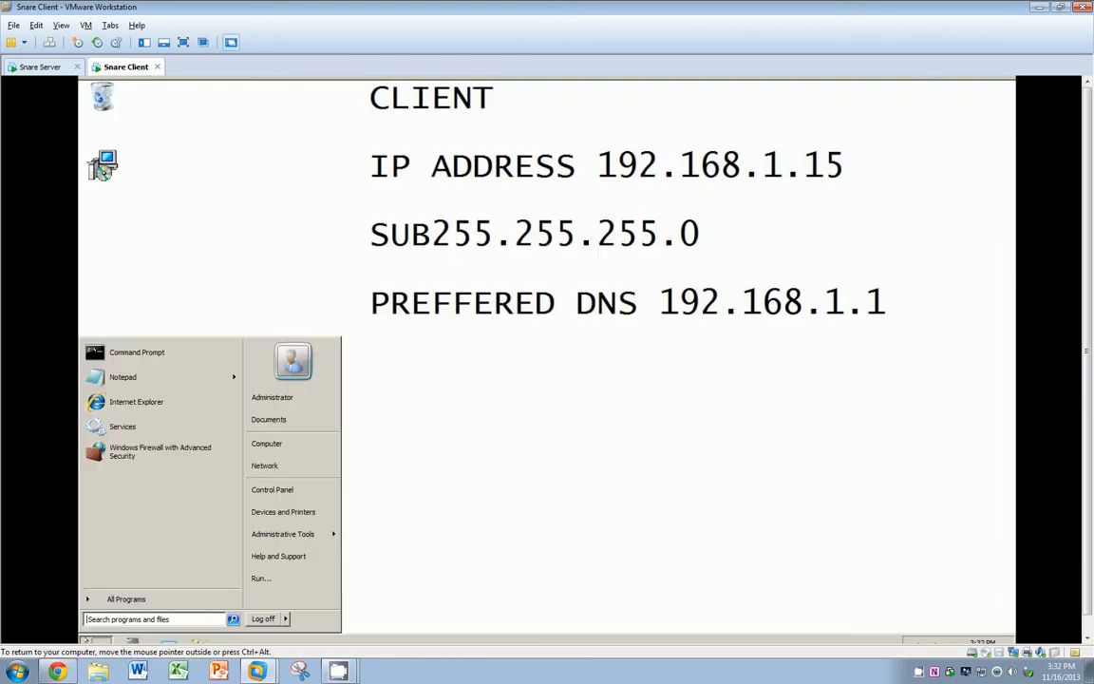
click(147, 453)
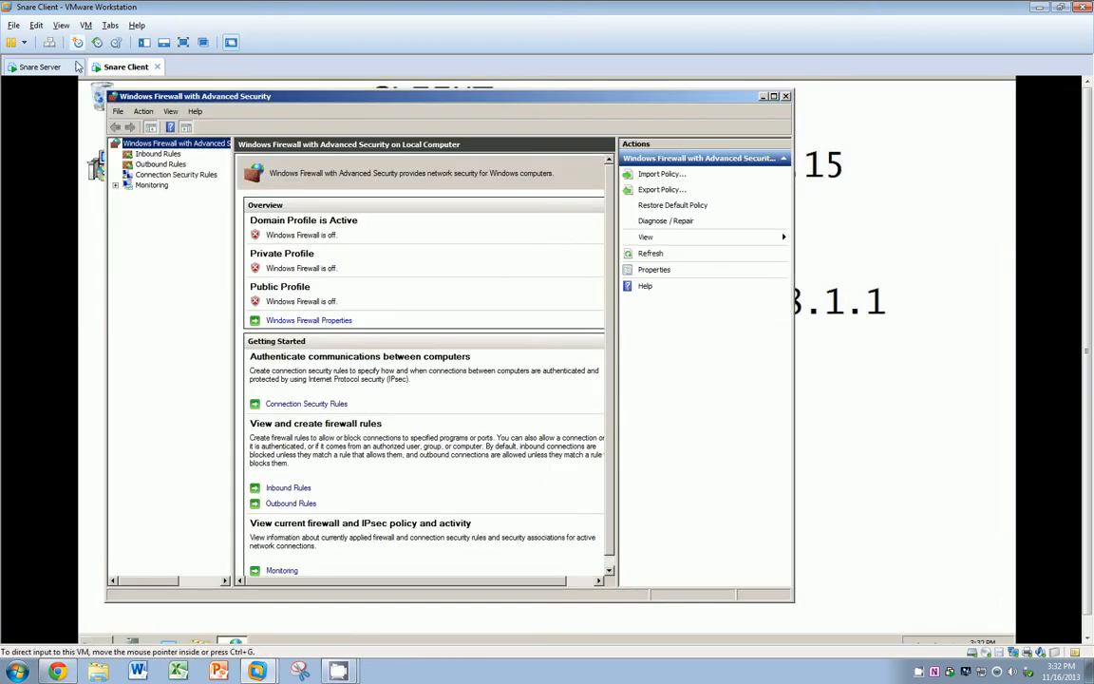
click(141, 165)
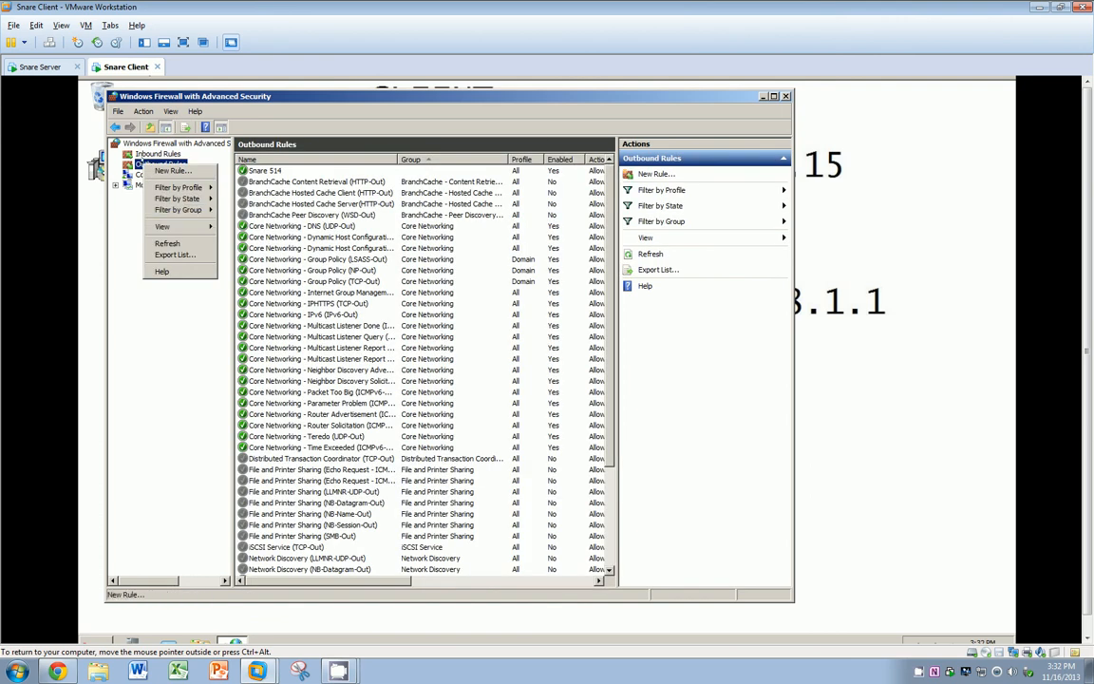
Step: Create a port-based outbound rule allowing UDP port 514 on all profiles
click(171, 171)
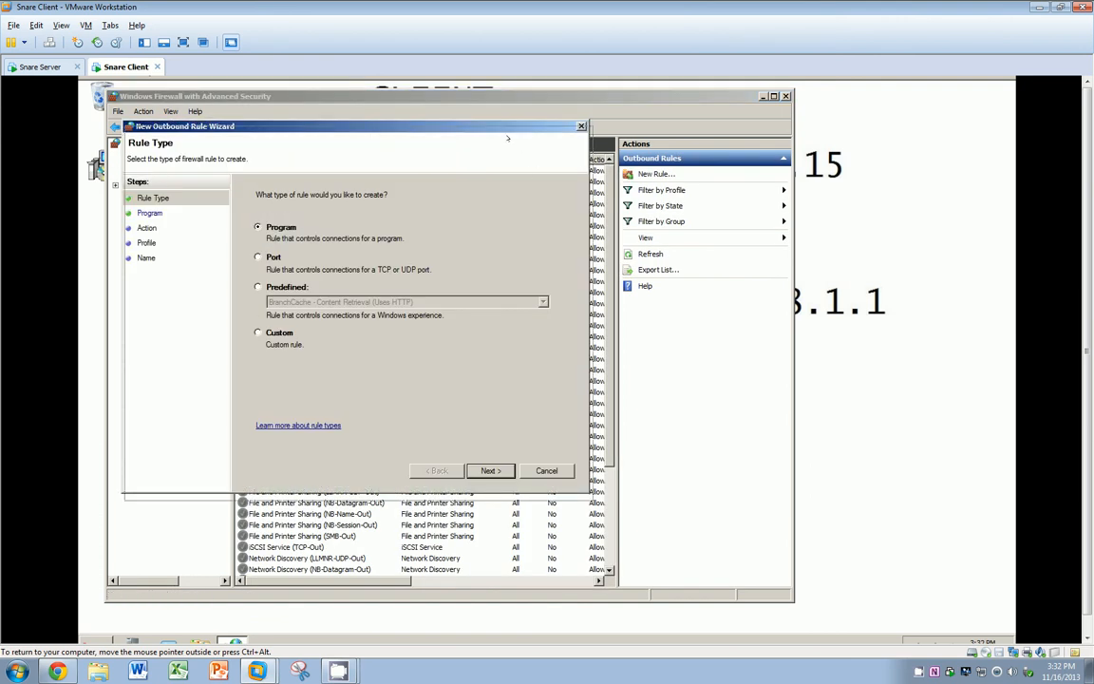
drag(508, 132, 639, 145)
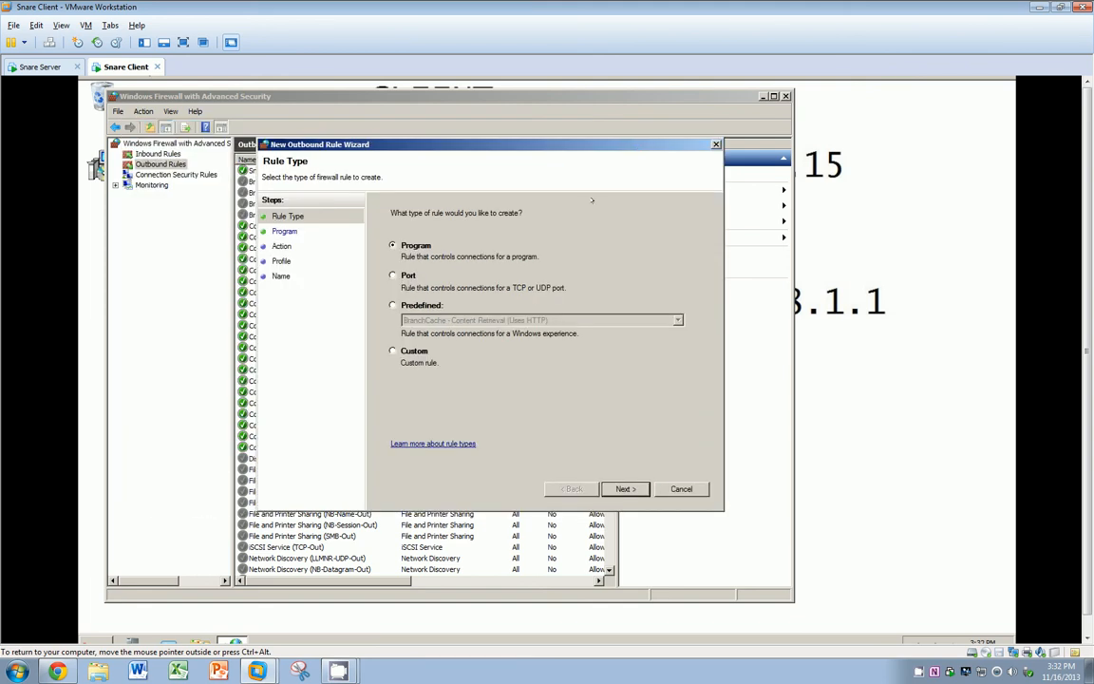
click(393, 275)
click(623, 489)
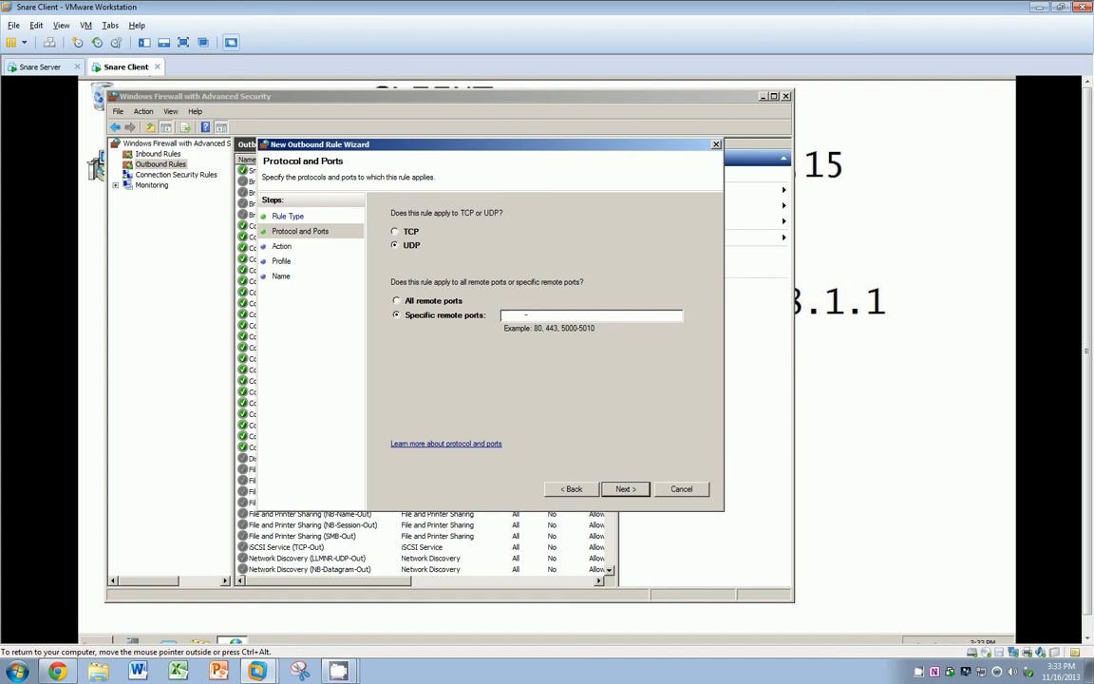
text(514)
click(623, 489)
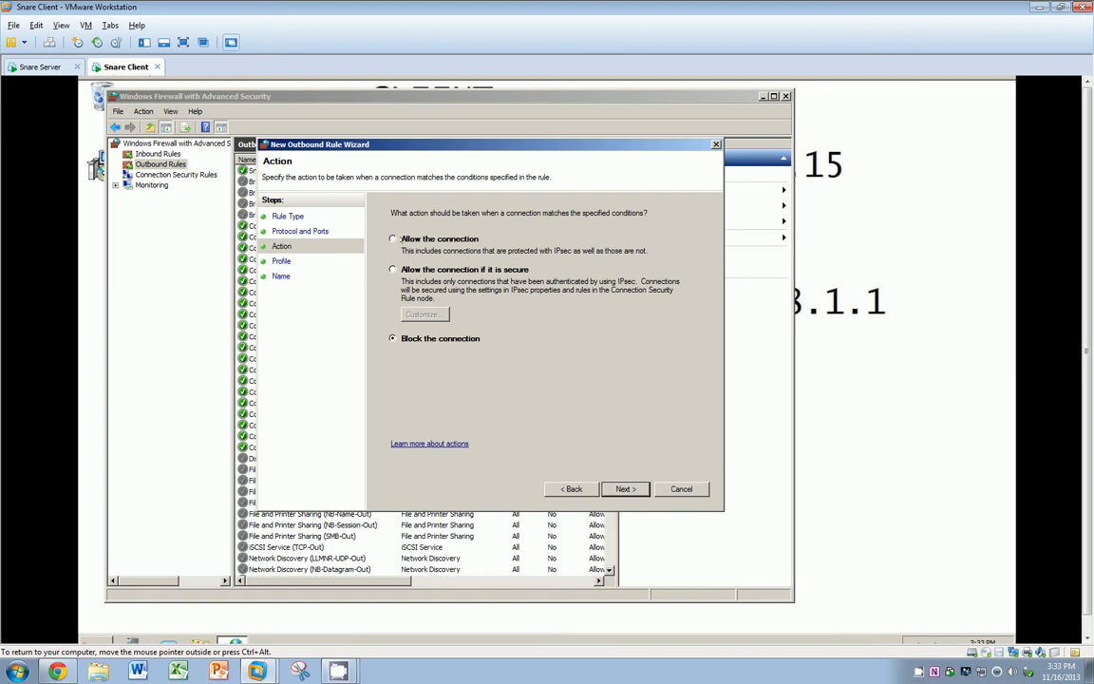
click(619, 488)
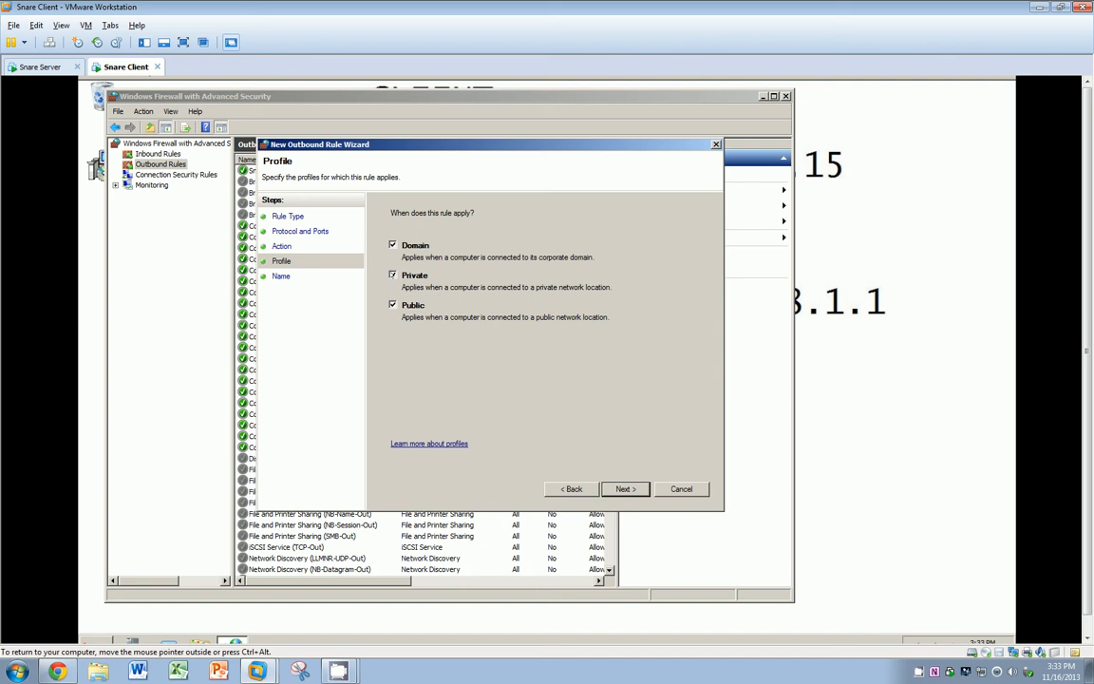
click(624, 489)
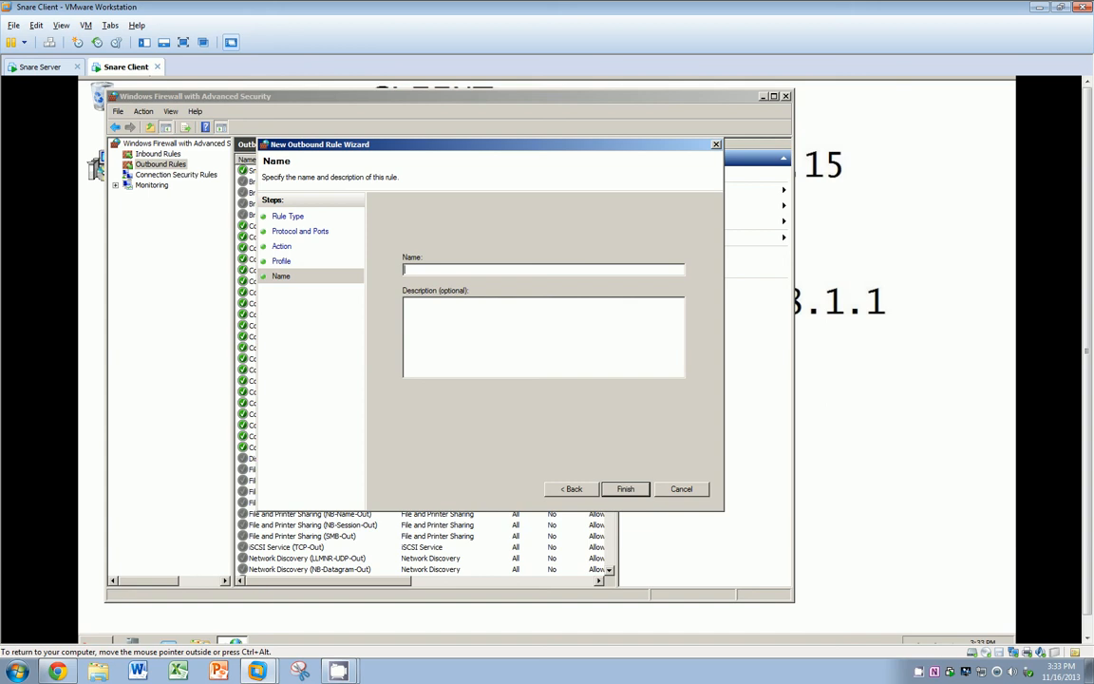
Step: Name the rule 'Snare 514' with description 'Snare Syslog UDP 514', finish it, and move to the server VM
text(Snare 514)
key(Tab)
text(Snare Syslog UDP 514)
click(623, 488)
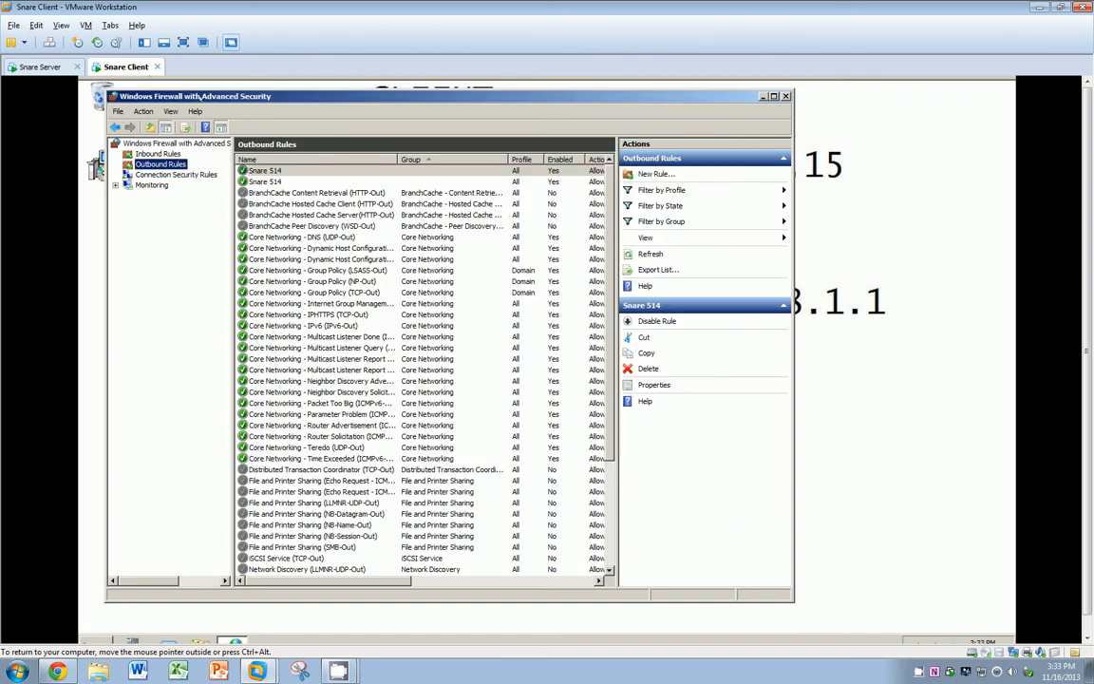
click(42, 66)
Step: Open the server's advanced firewall settings and delete the existing inbound Snare 514 rule
click(97, 640)
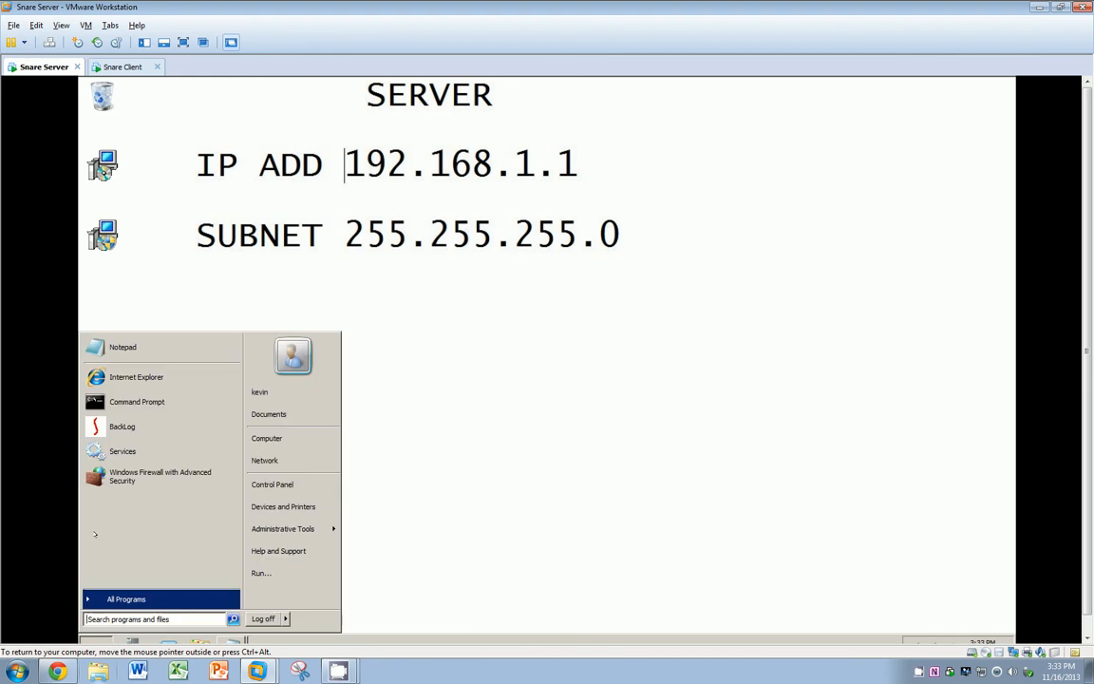
click(162, 475)
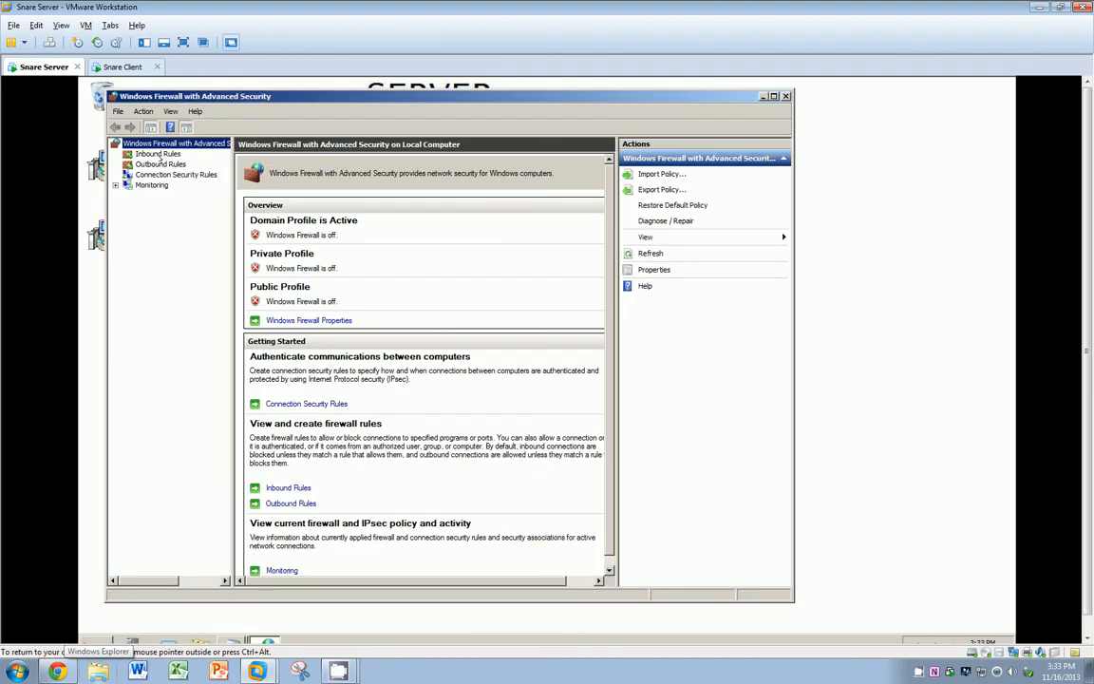
click(151, 154)
right_click(152, 154)
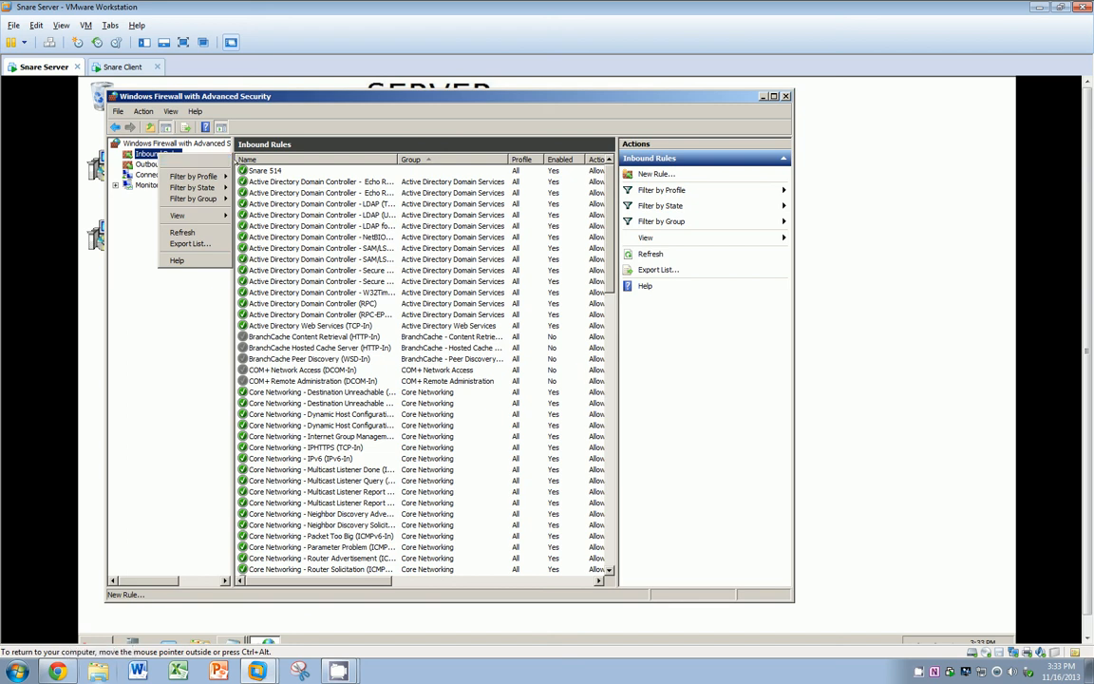
click(187, 160)
right_click(263, 171)
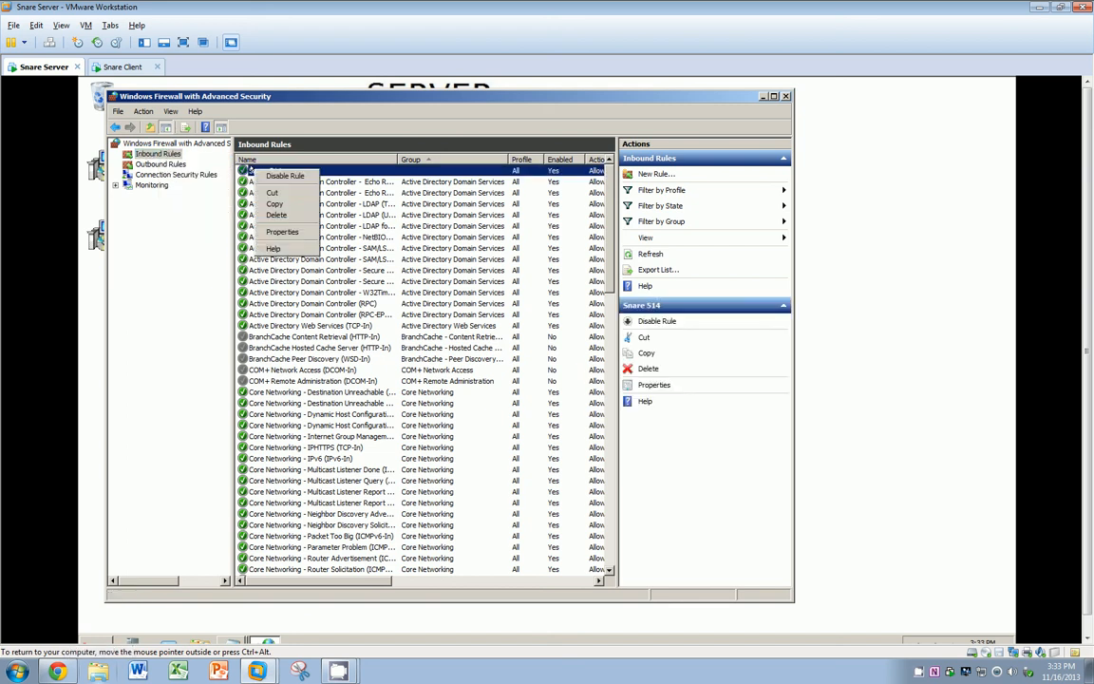
click(271, 215)
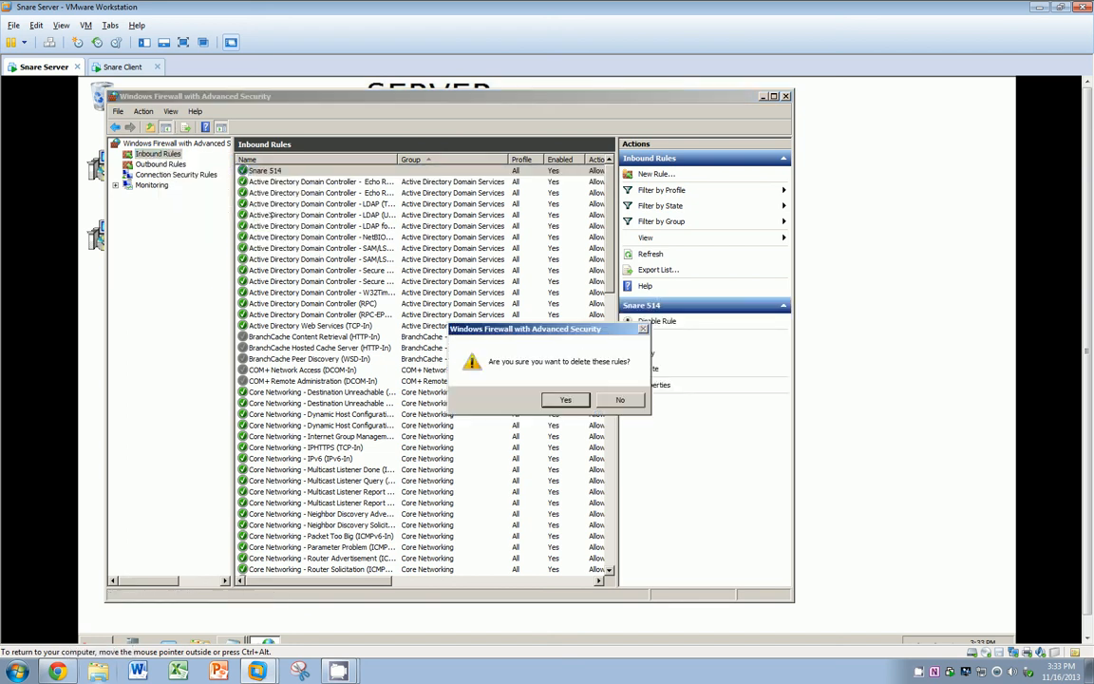
key(Return)
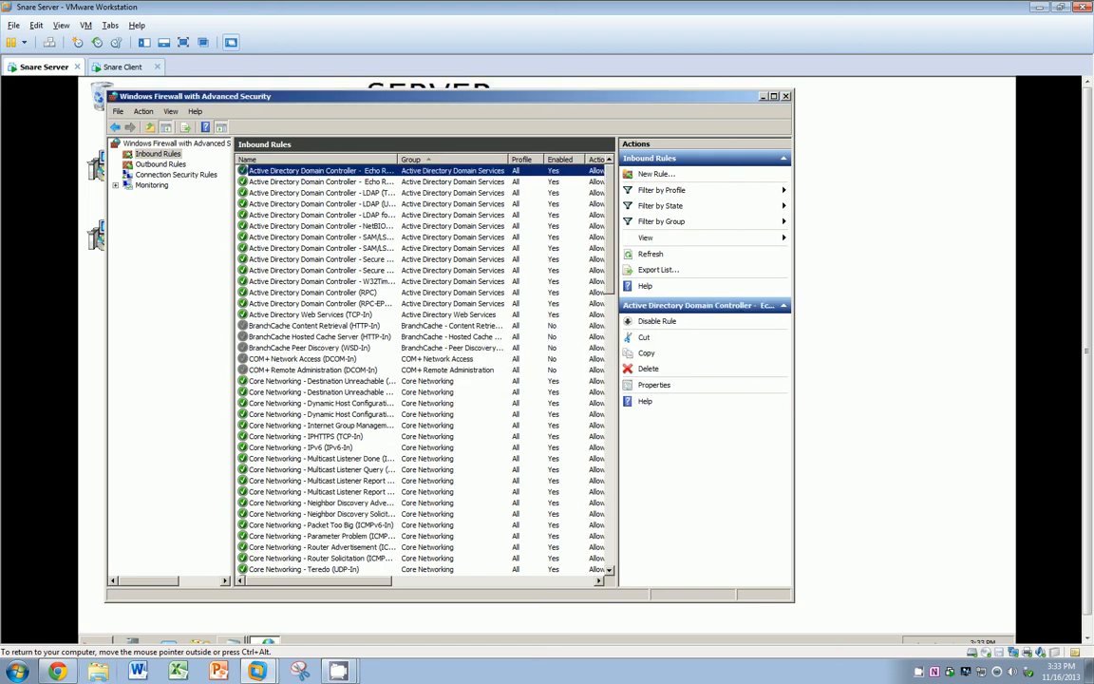
Step: Create a new port-based inbound rule allowing UDP port 514 on all profiles
click(152, 153)
right_click(154, 153)
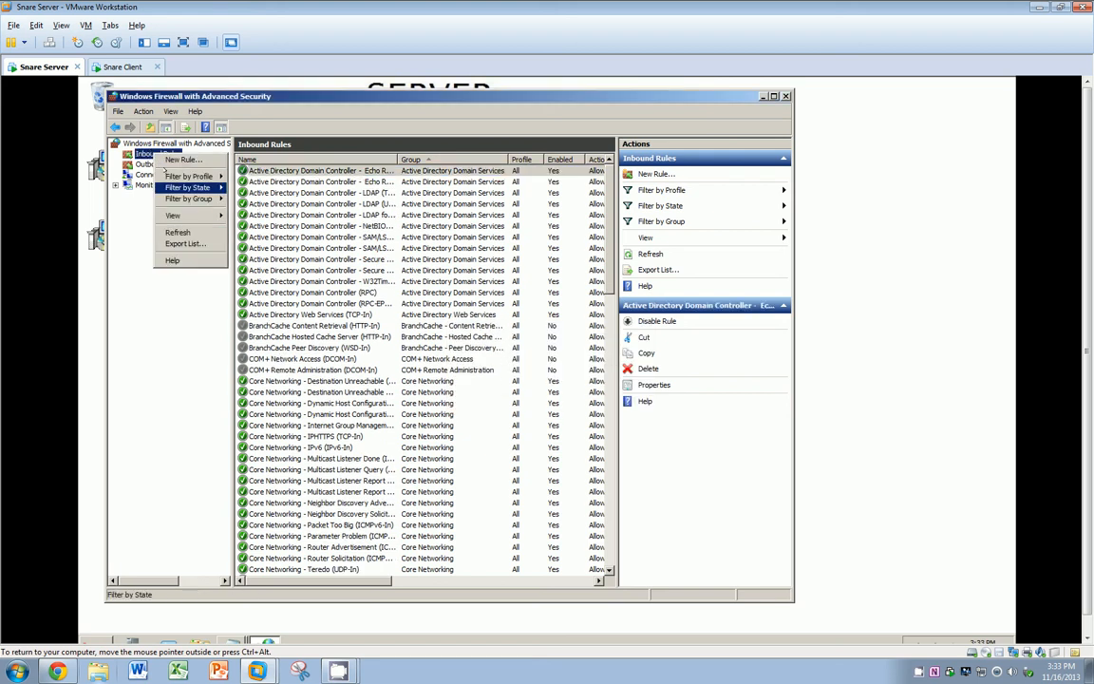
click(180, 159)
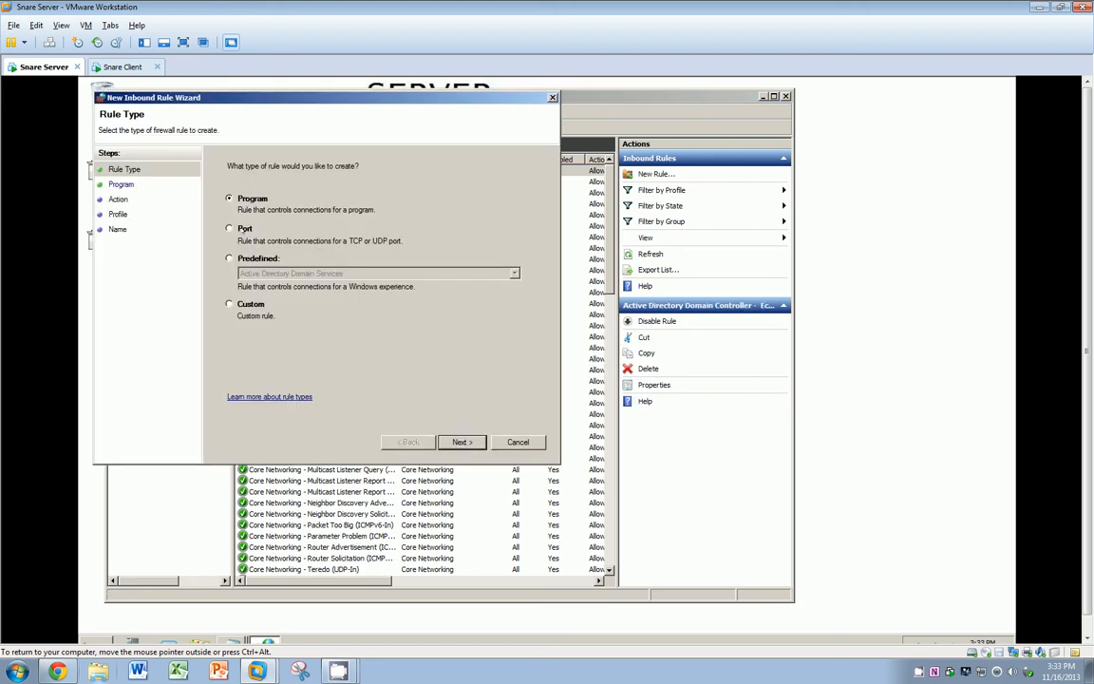
click(231, 229)
click(454, 439)
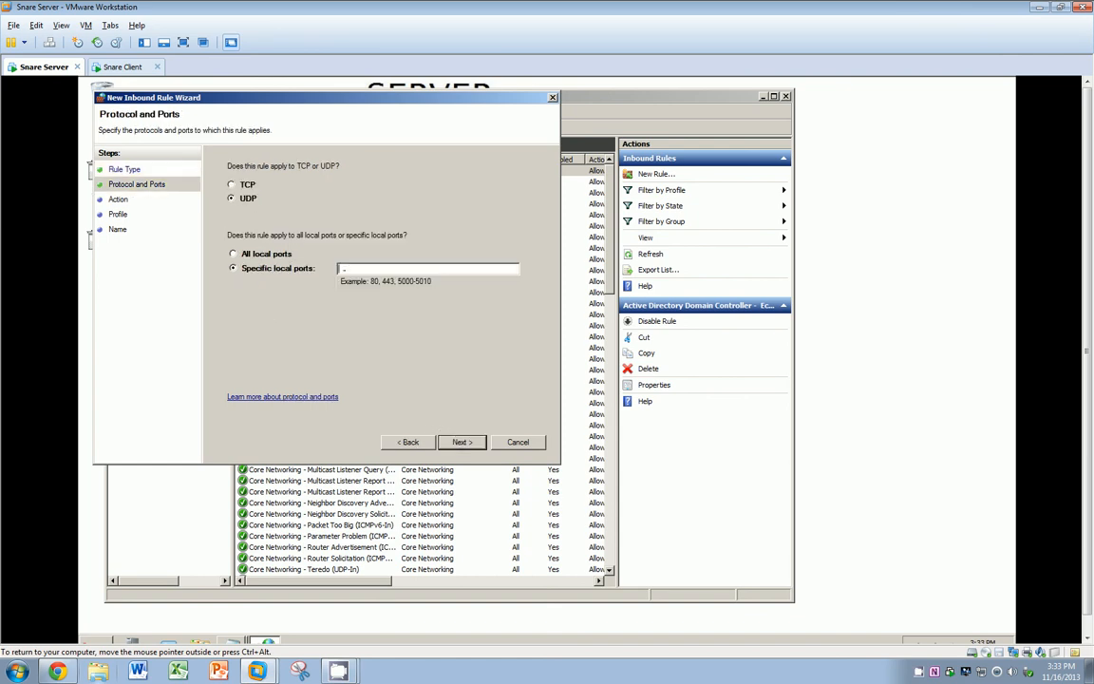
text(514)
click(460, 442)
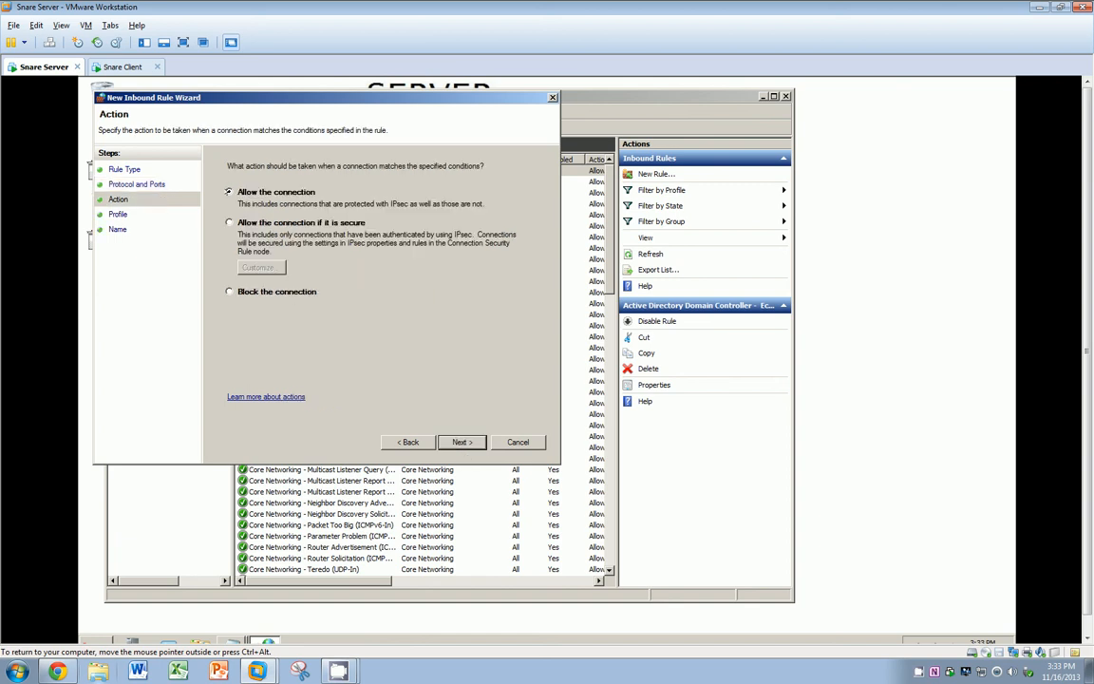
click(461, 441)
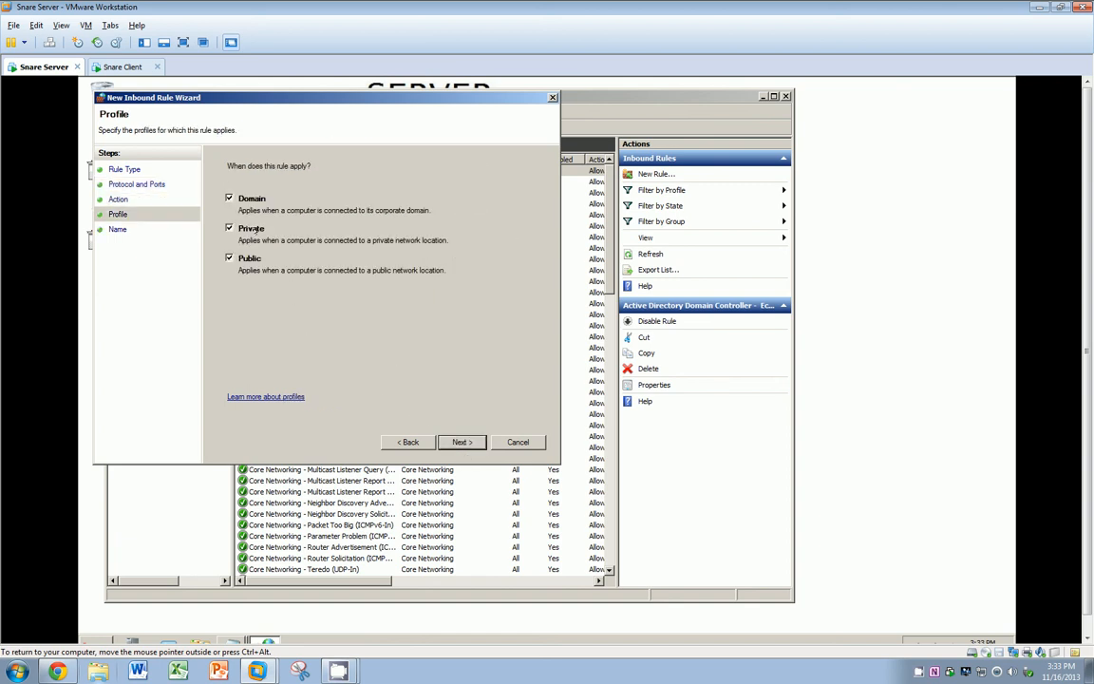
click(450, 438)
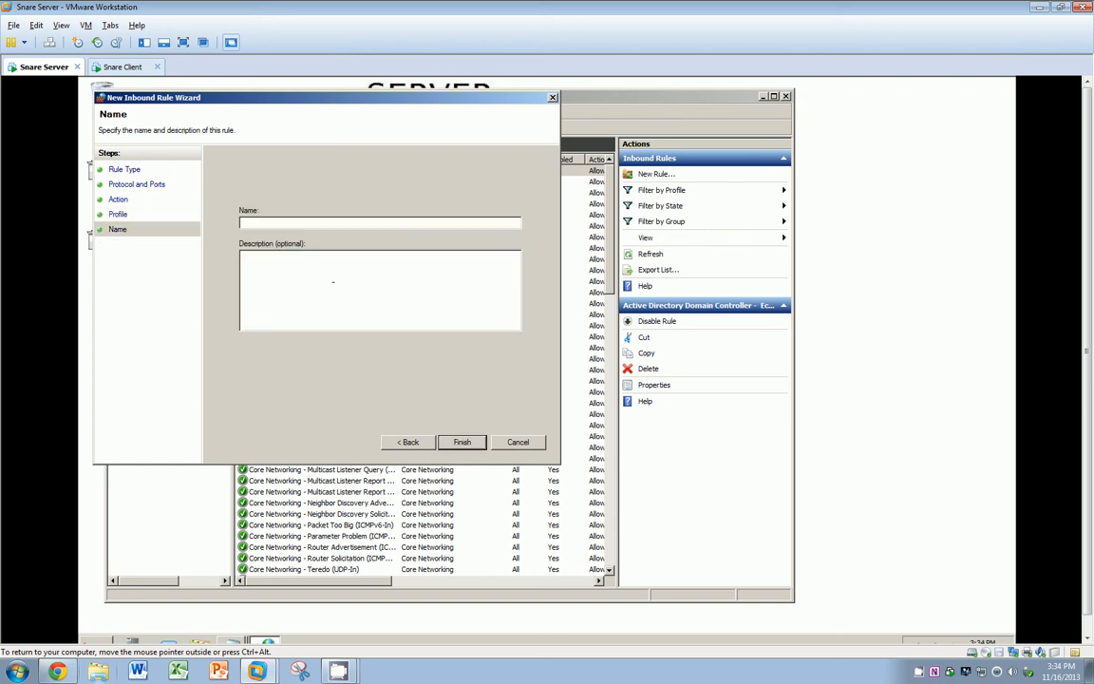
Step: Name the rule 'Snare 514' with description 'Syslog 514 UDP', finish, and close the firewall window
text(Snare)
text( 5)
text(Syslog)
text( 51)
text(4 UDP)
click(462, 442)
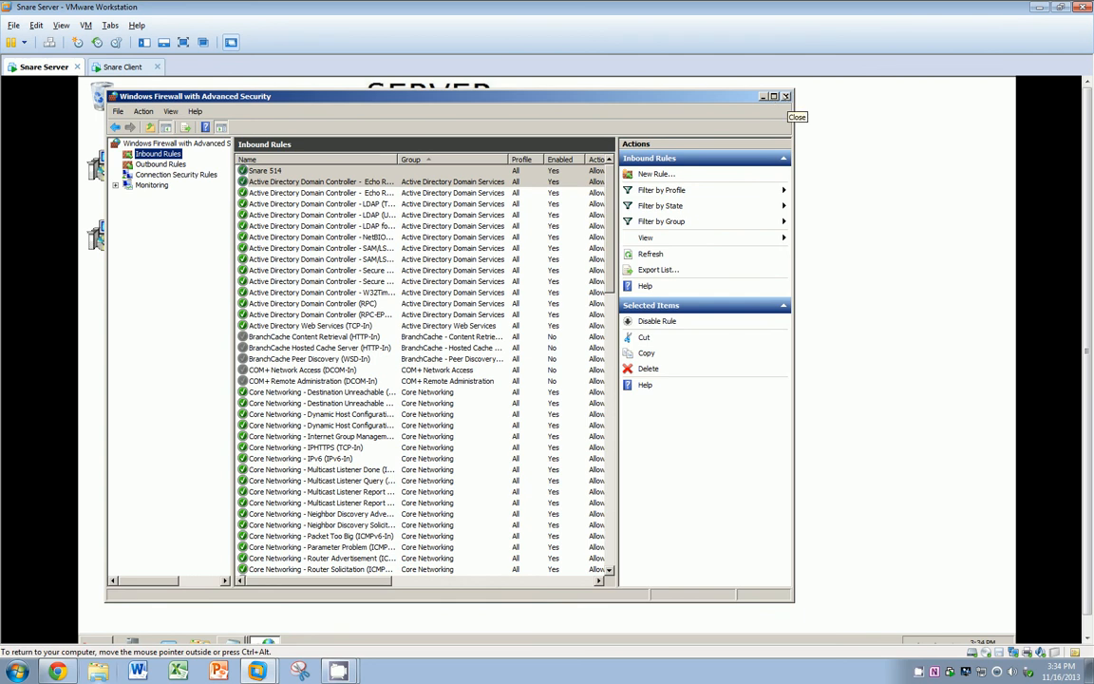
click(786, 96)
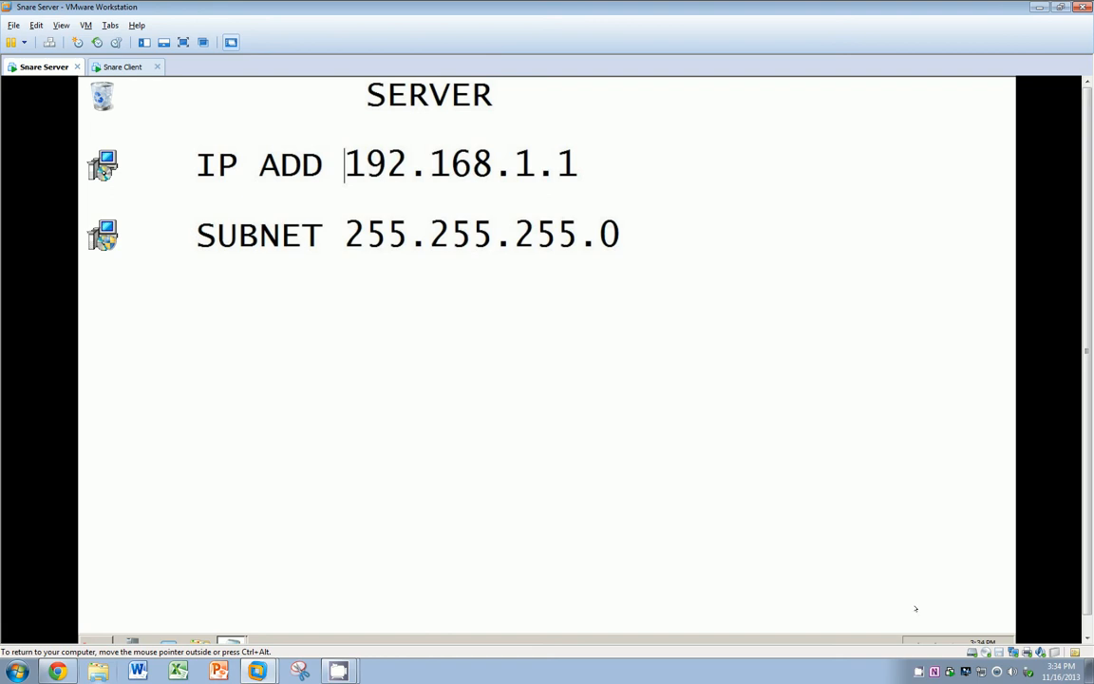
Step: Open the server's Services console and restart the BACKLOG service
click(918, 673)
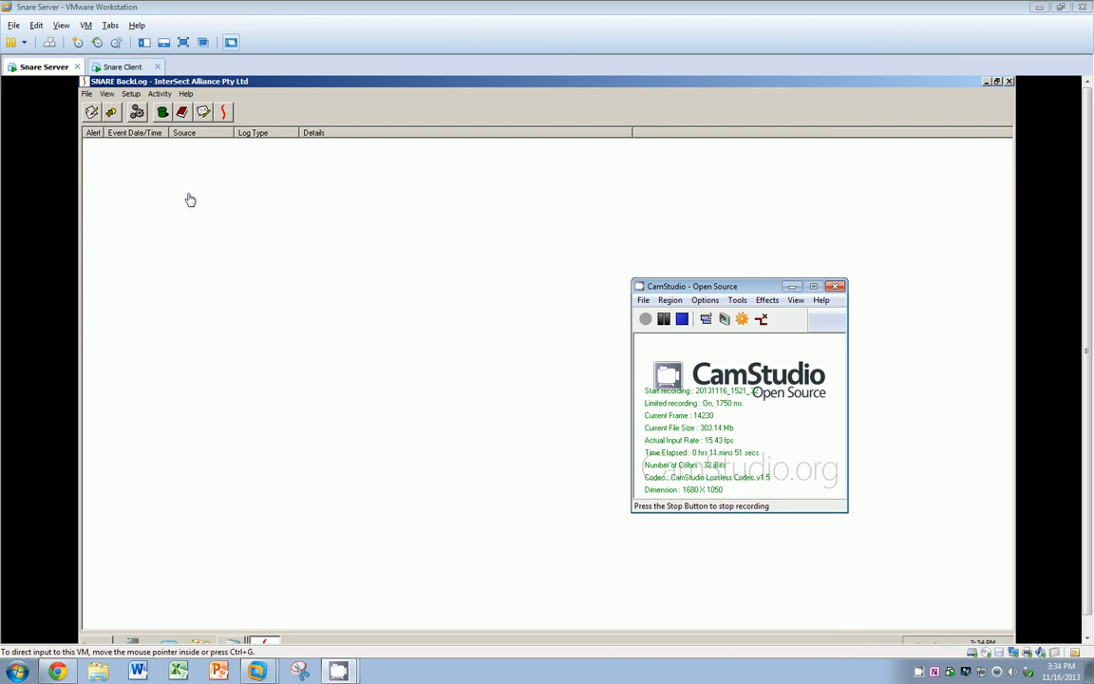
click(217, 431)
click(102, 638)
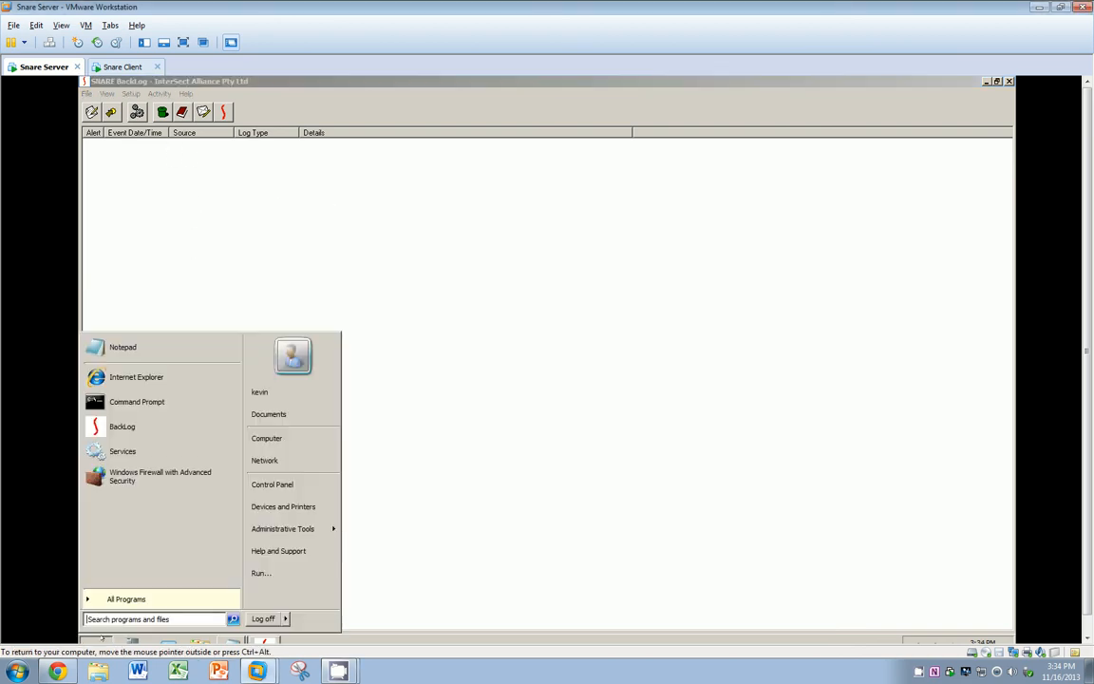
click(123, 448)
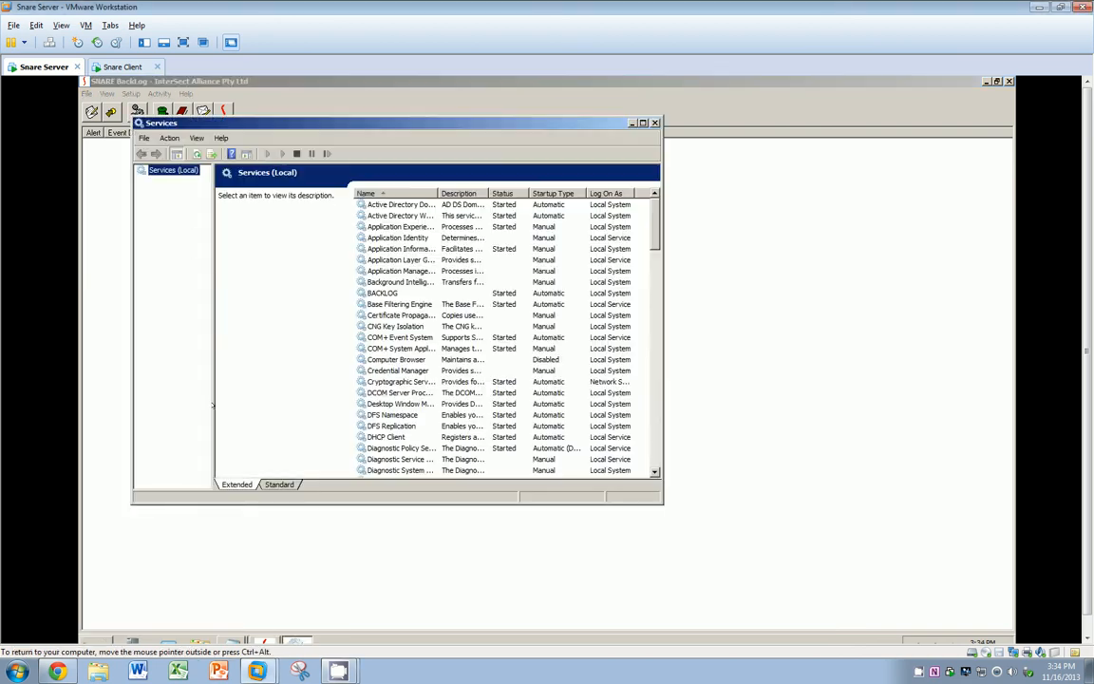
click(382, 293)
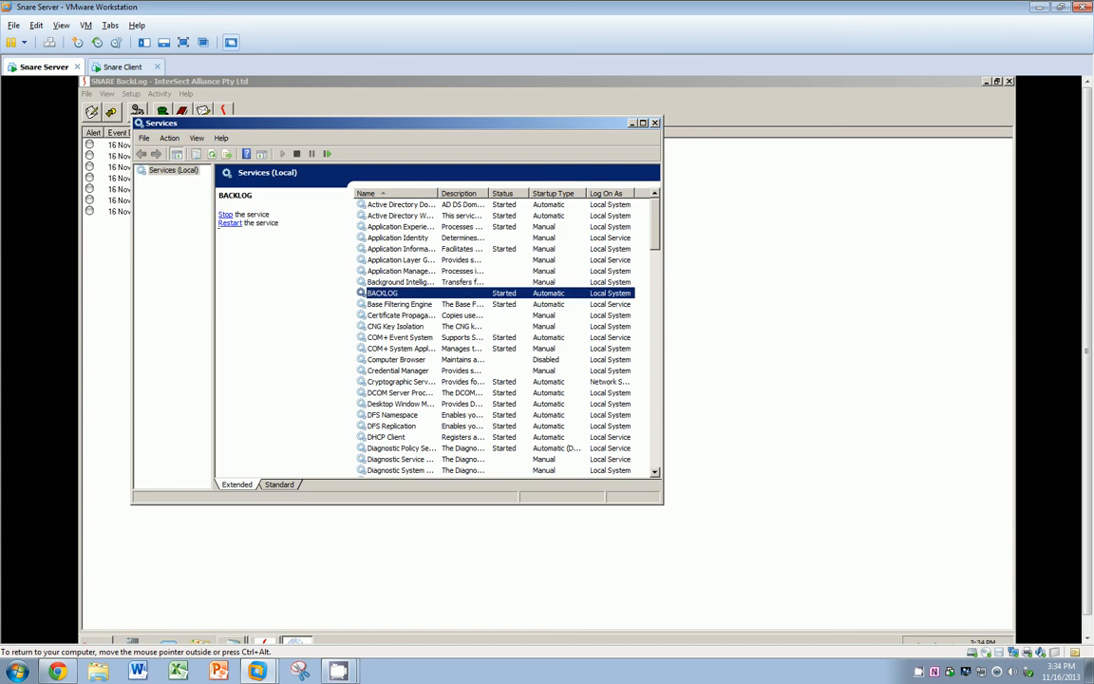
click(221, 222)
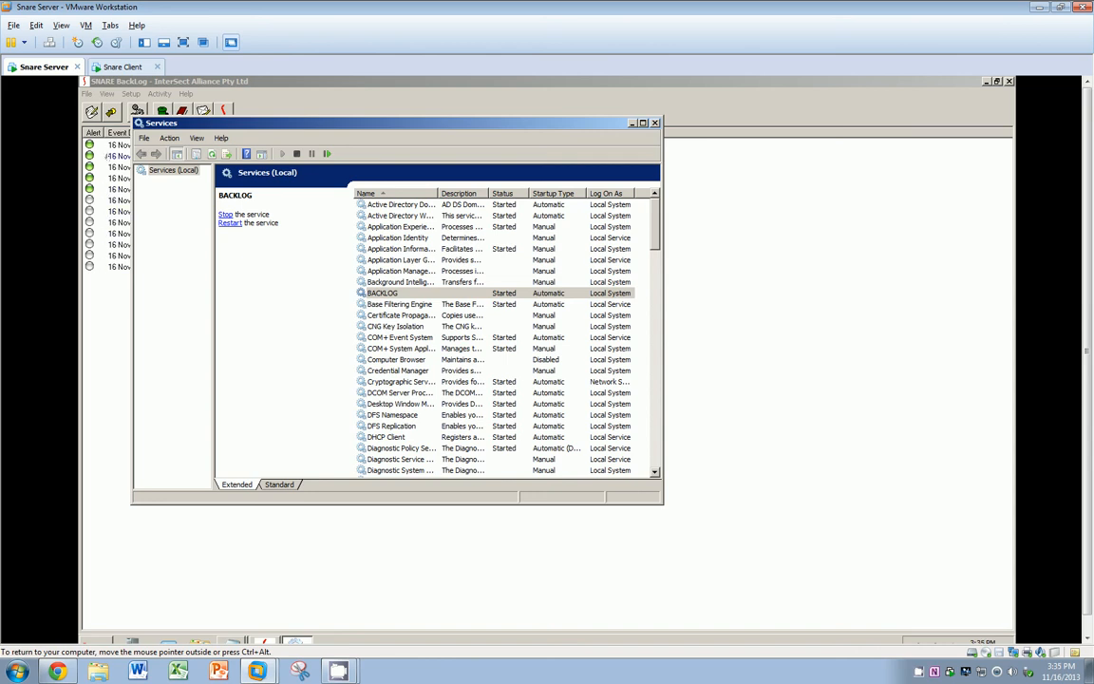
Step: Scroll to the Snare service and restart it on the server
drag(648, 241, 646, 401)
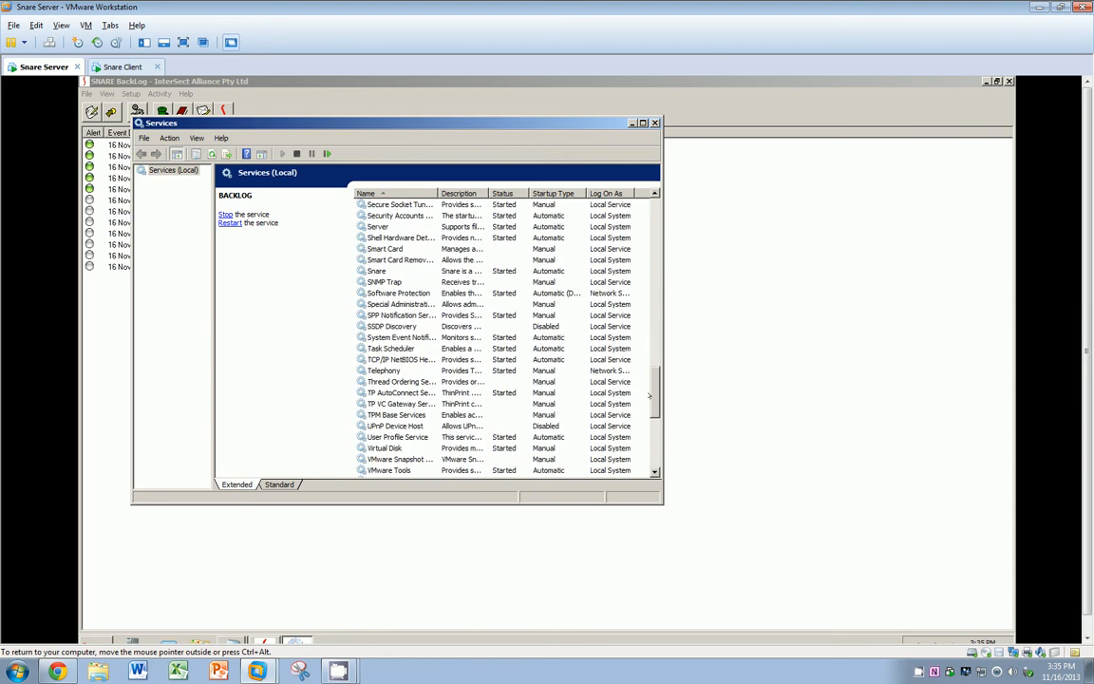
click(361, 271)
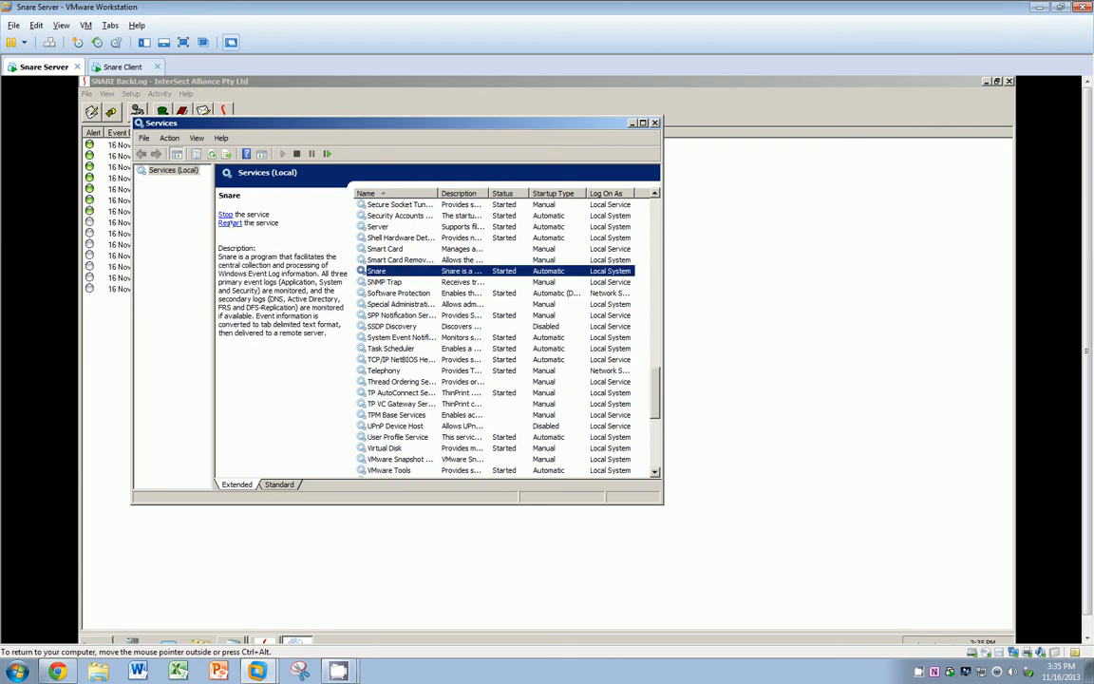
click(224, 214)
Step: On the client VM, close the firewall window, restart the Snare service, then return to the server
click(113, 66)
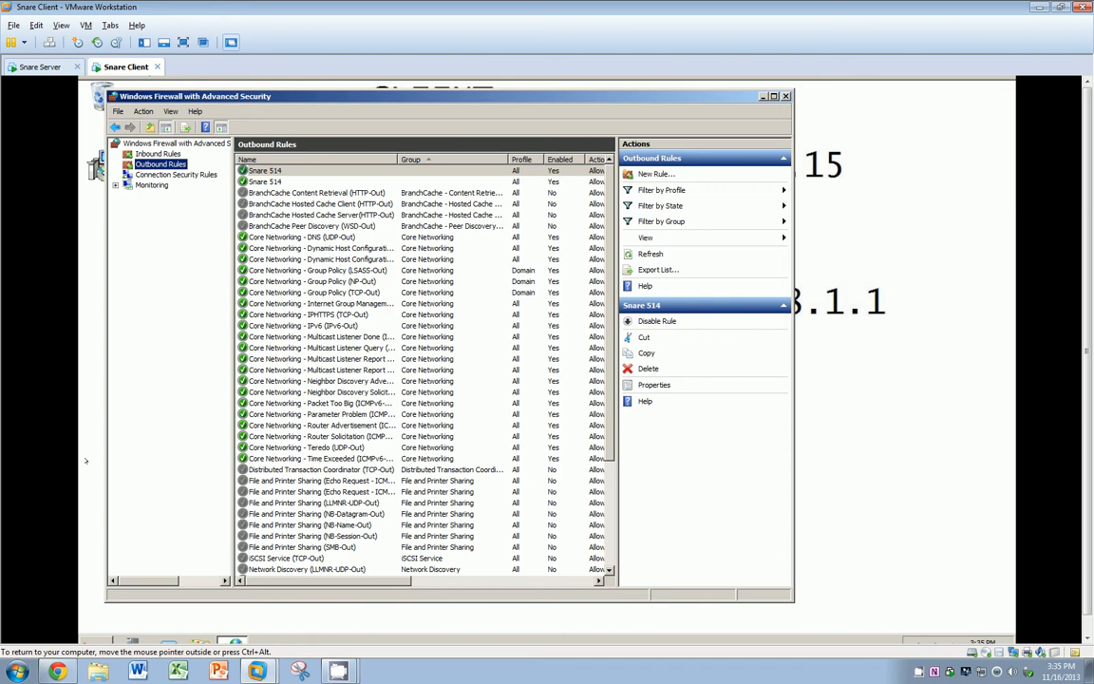
click(785, 96)
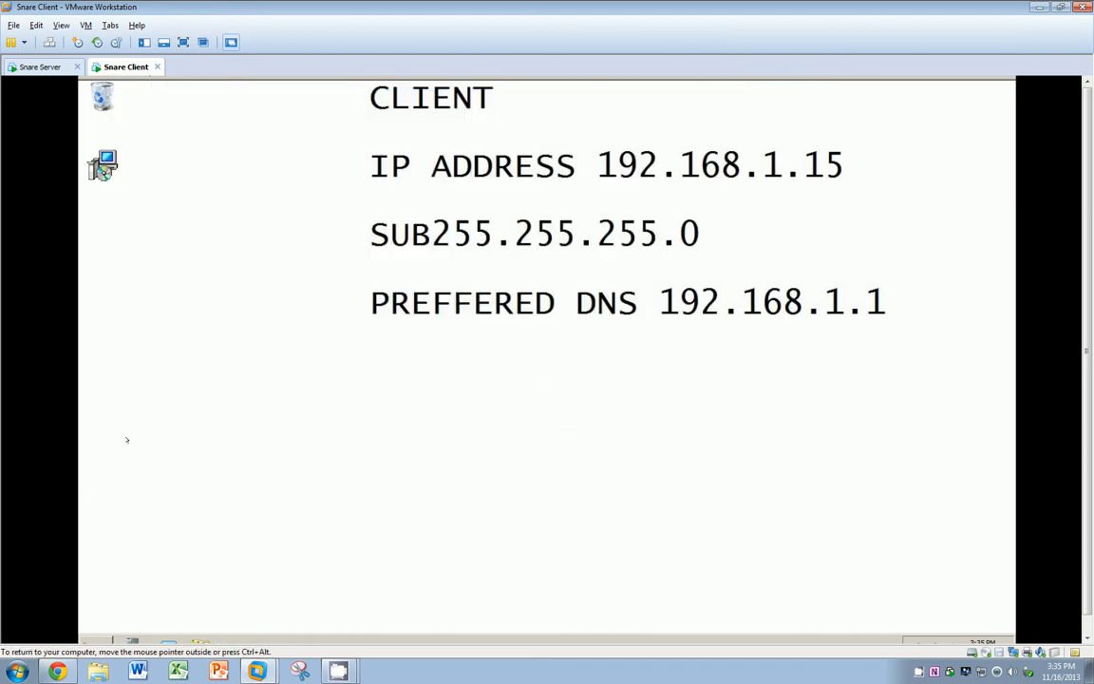
click(101, 638)
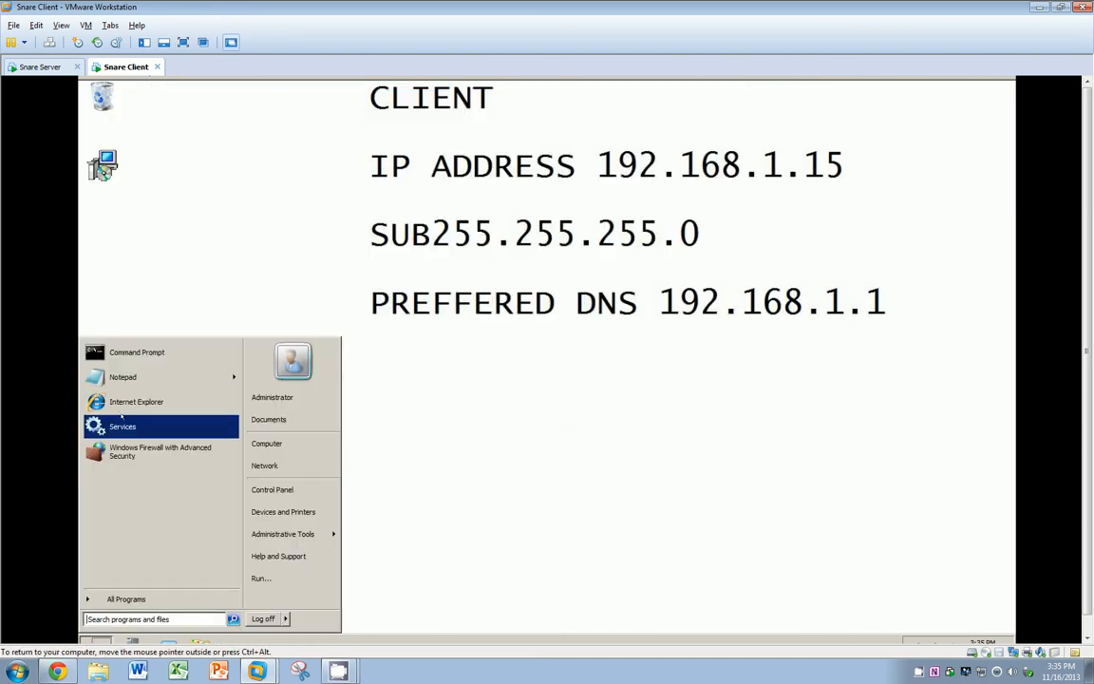
click(123, 426)
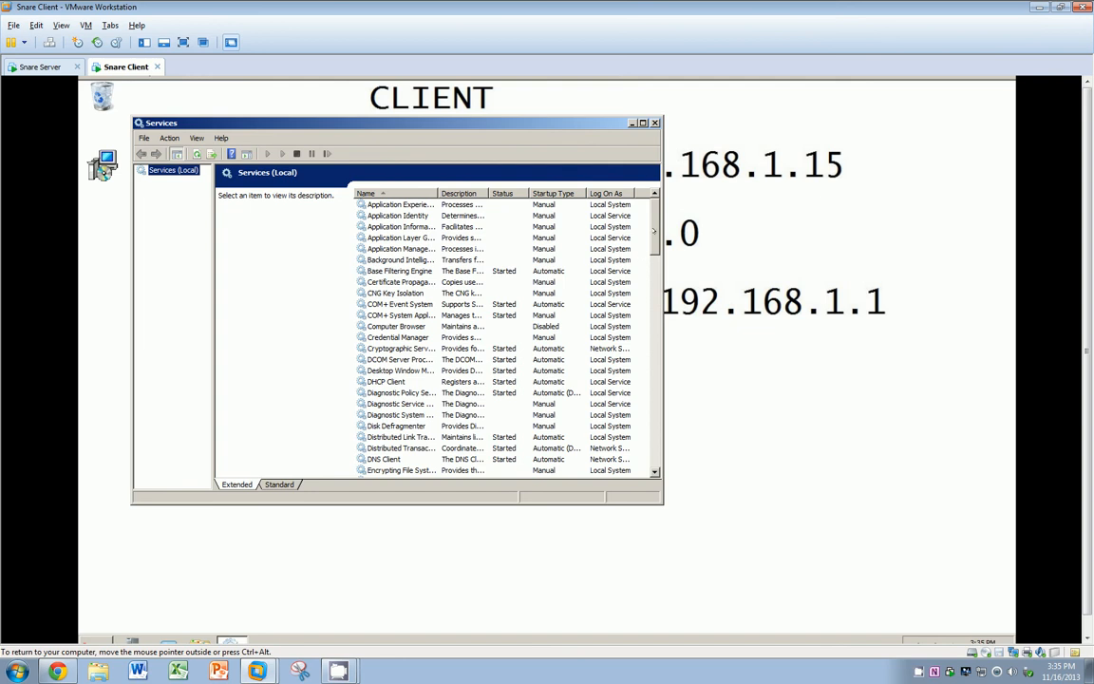
drag(653, 231, 654, 389)
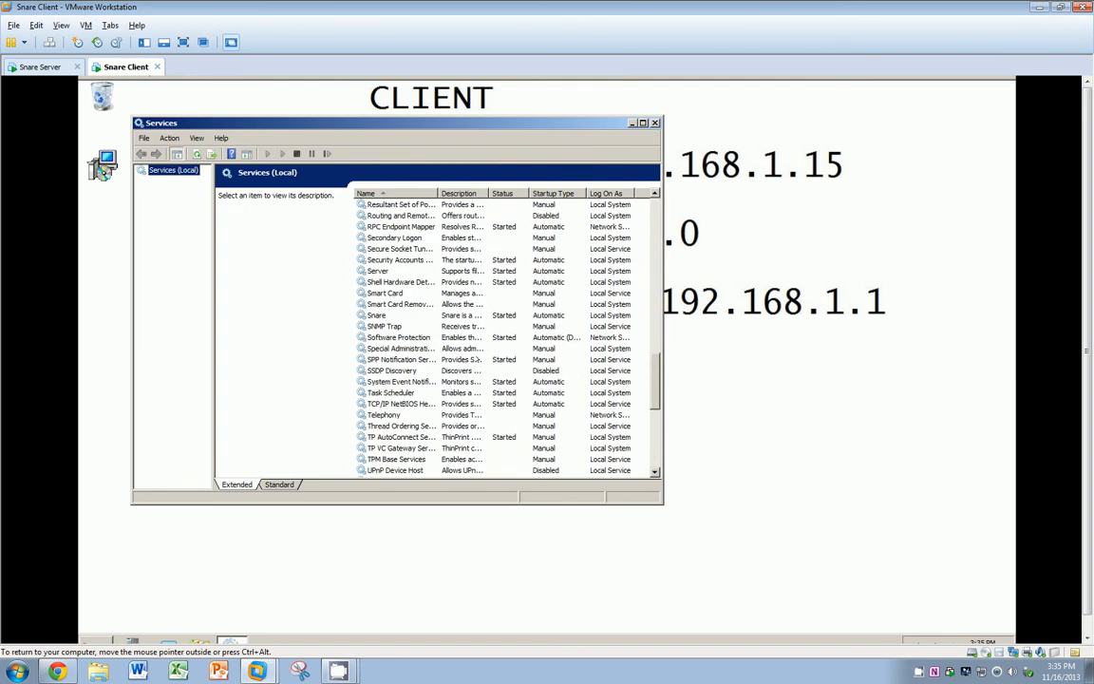
click(379, 316)
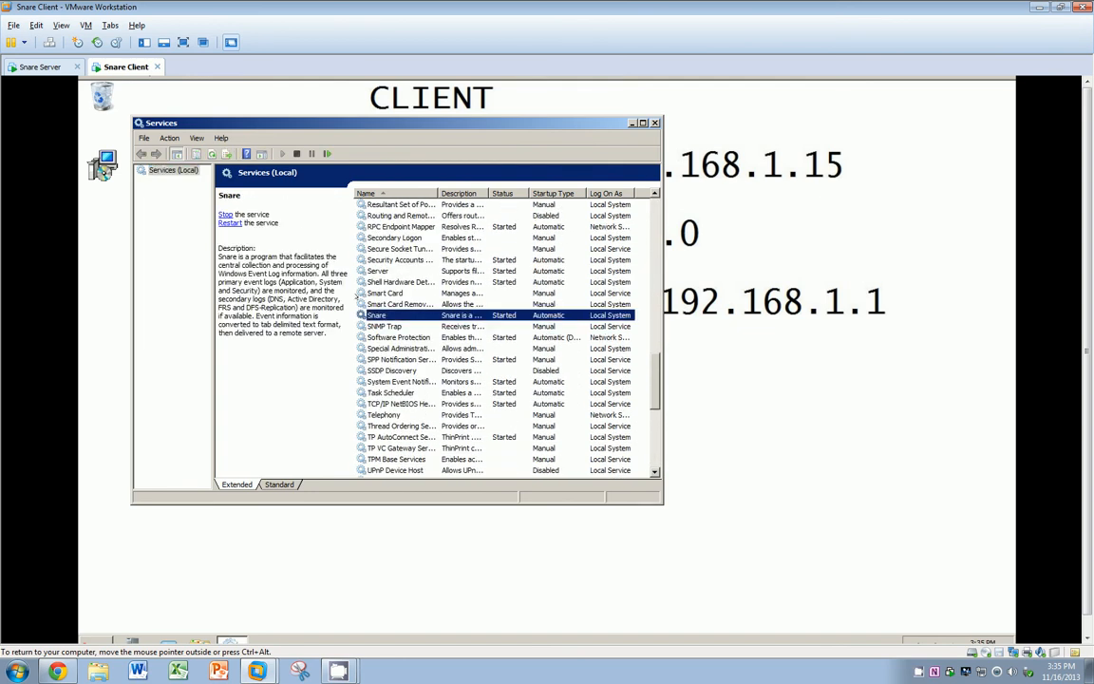
click(226, 215)
click(38, 67)
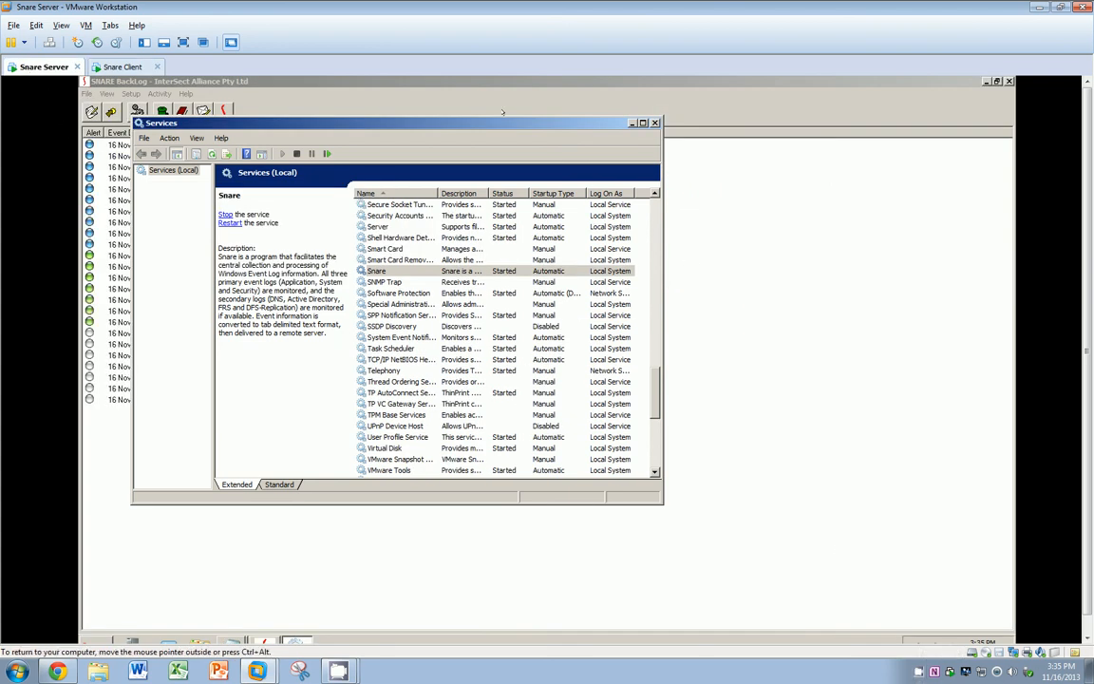
Step: Move Services aside, bring BackLog's event list forward, and widen its Details column
drag(495, 126, 799, 145)
click(410, 178)
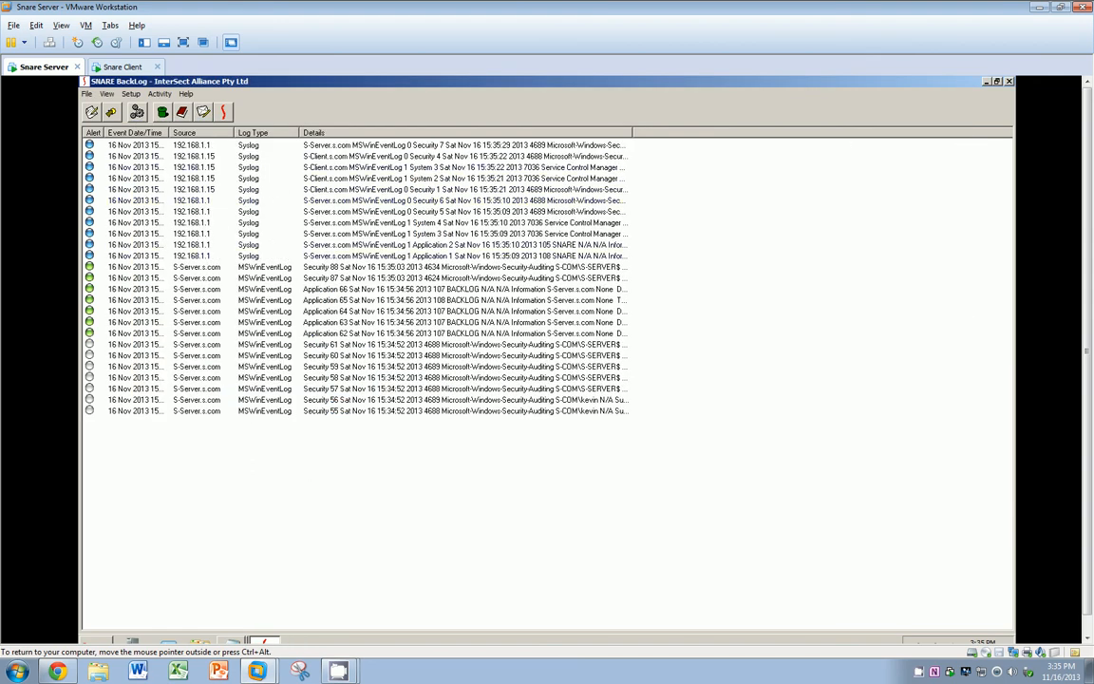
drag(632, 132, 938, 132)
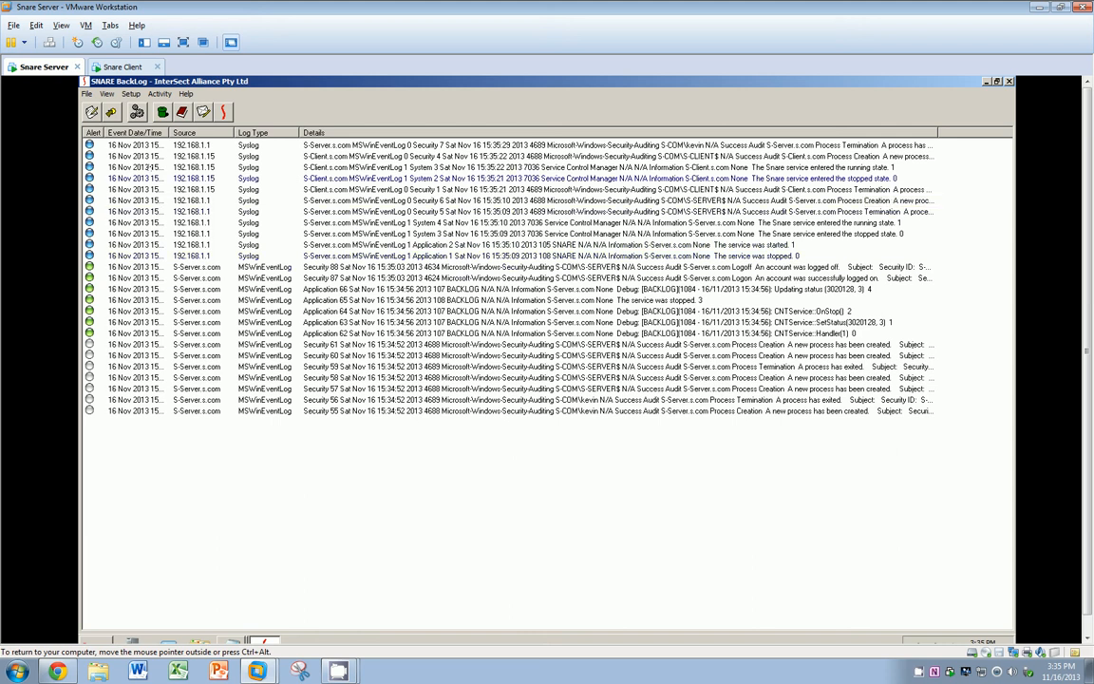
click(138, 112)
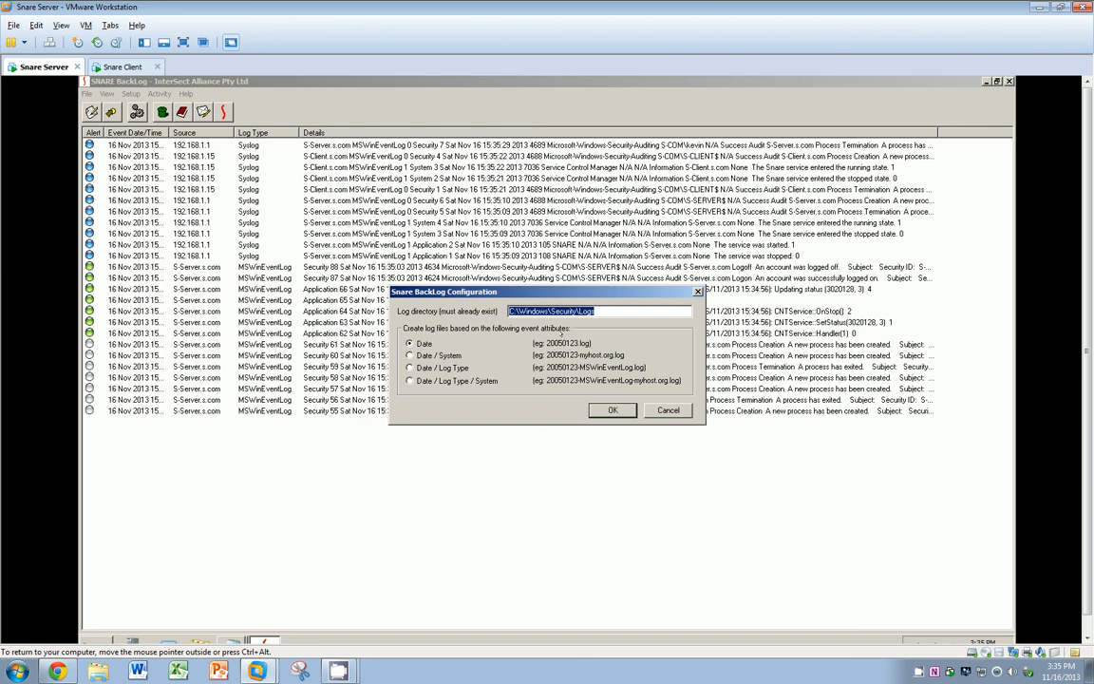
click(411, 355)
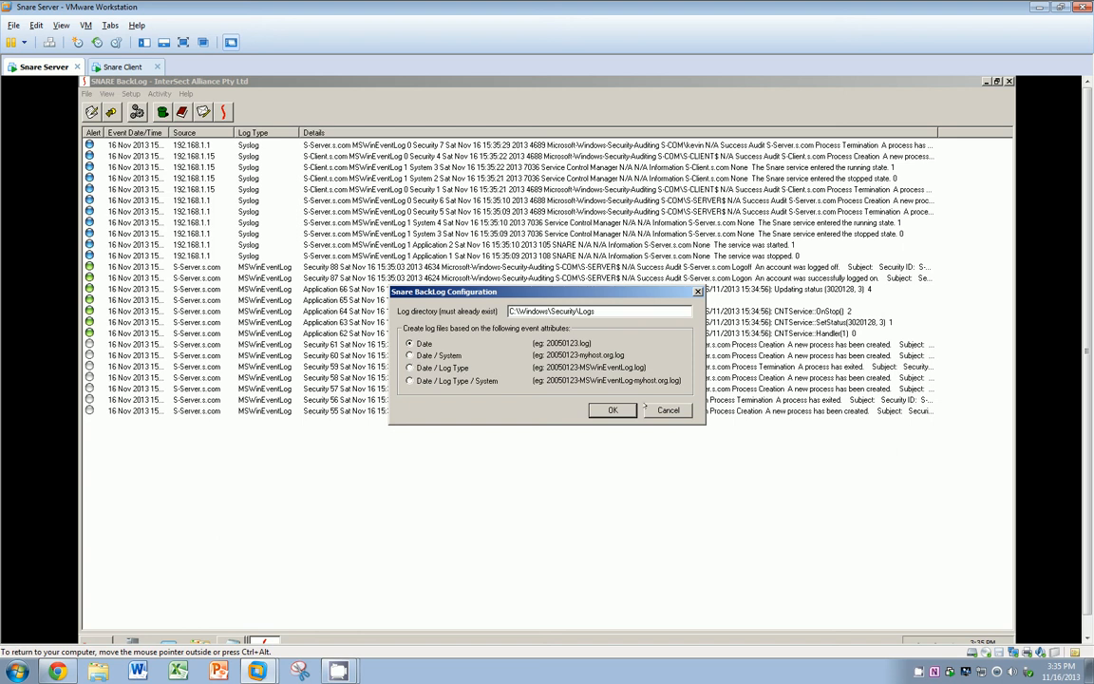
click(612, 409)
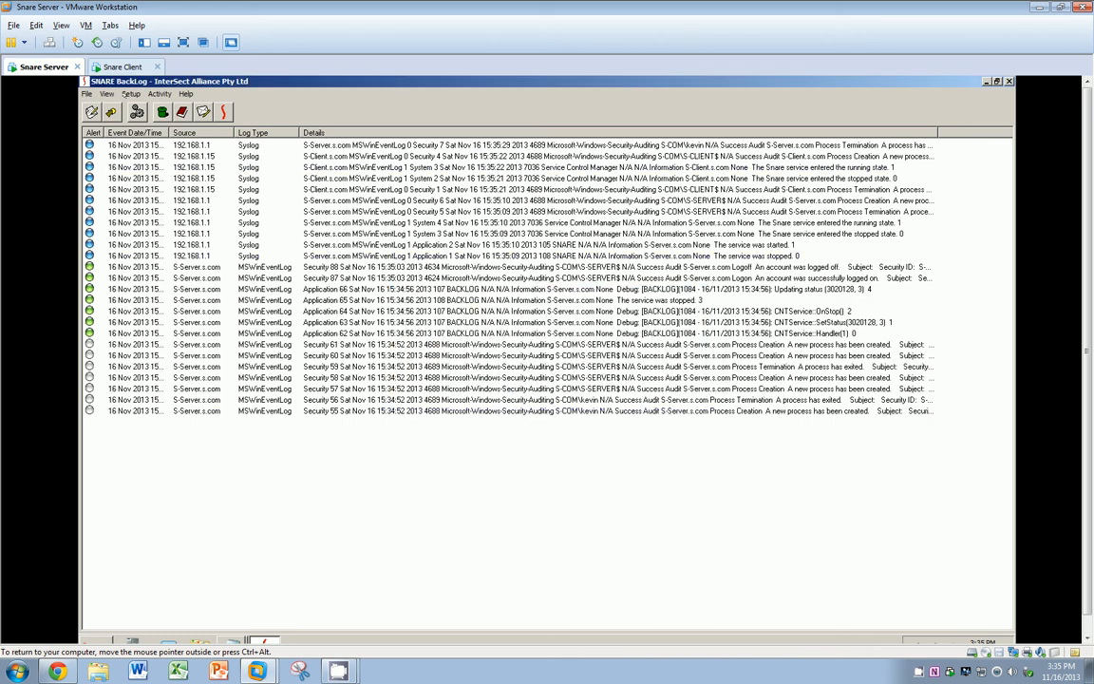
Step: Log off the client, fit BackLog's Details column to the event text on the server, and view the client's logon screen
click(112, 69)
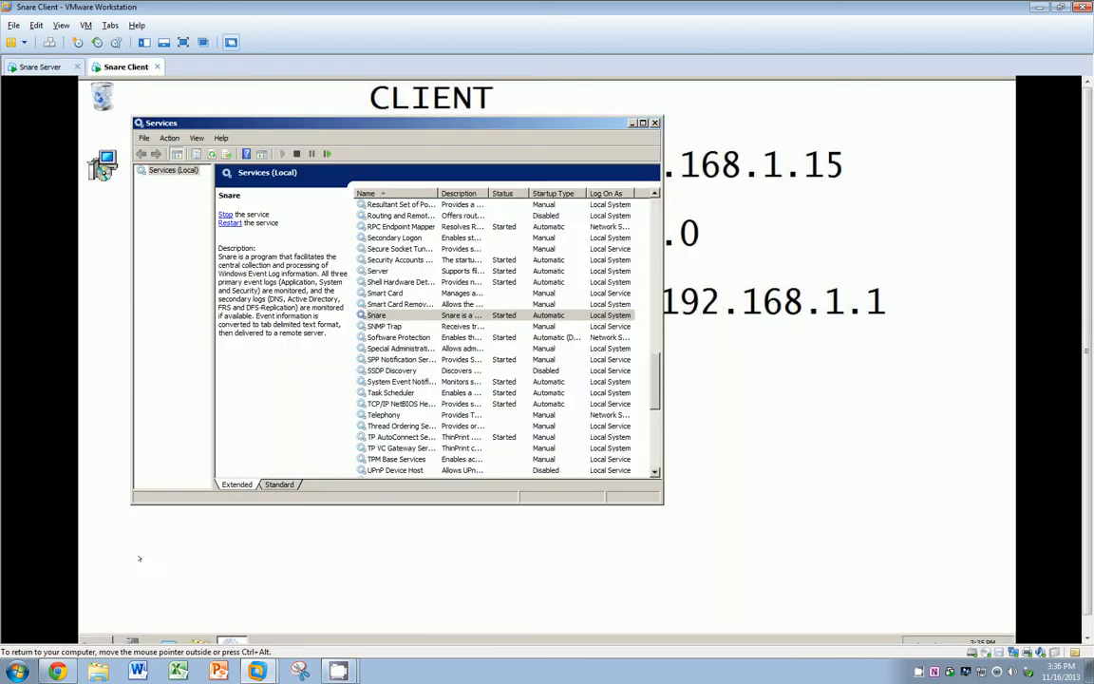
click(105, 640)
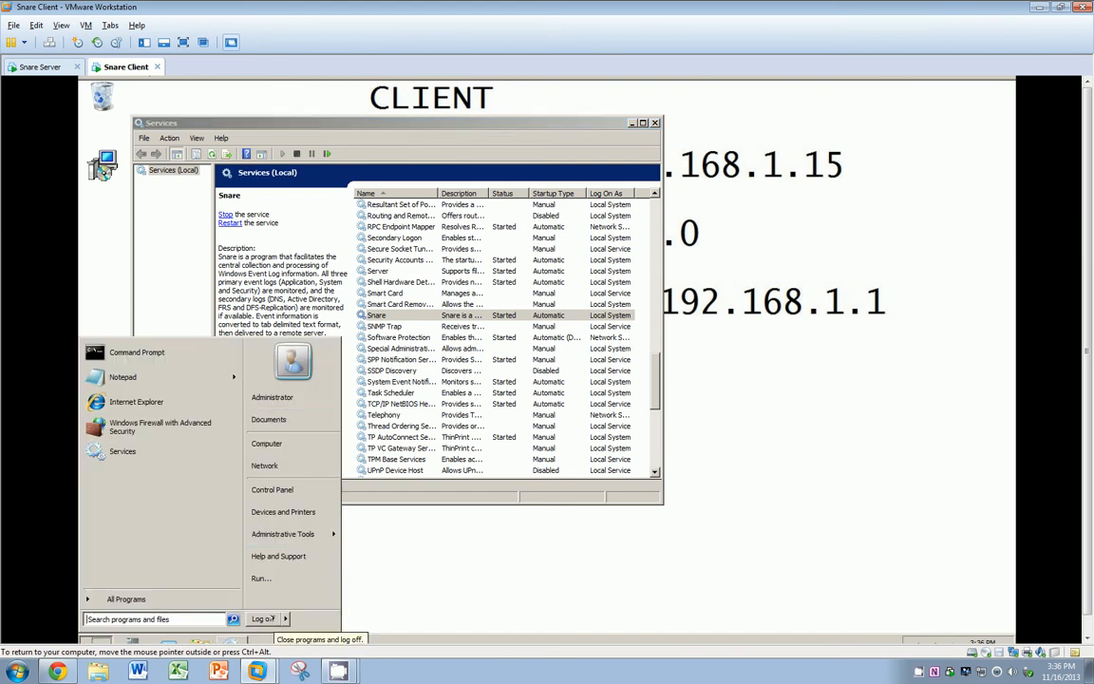
key(Escape)
click(38, 66)
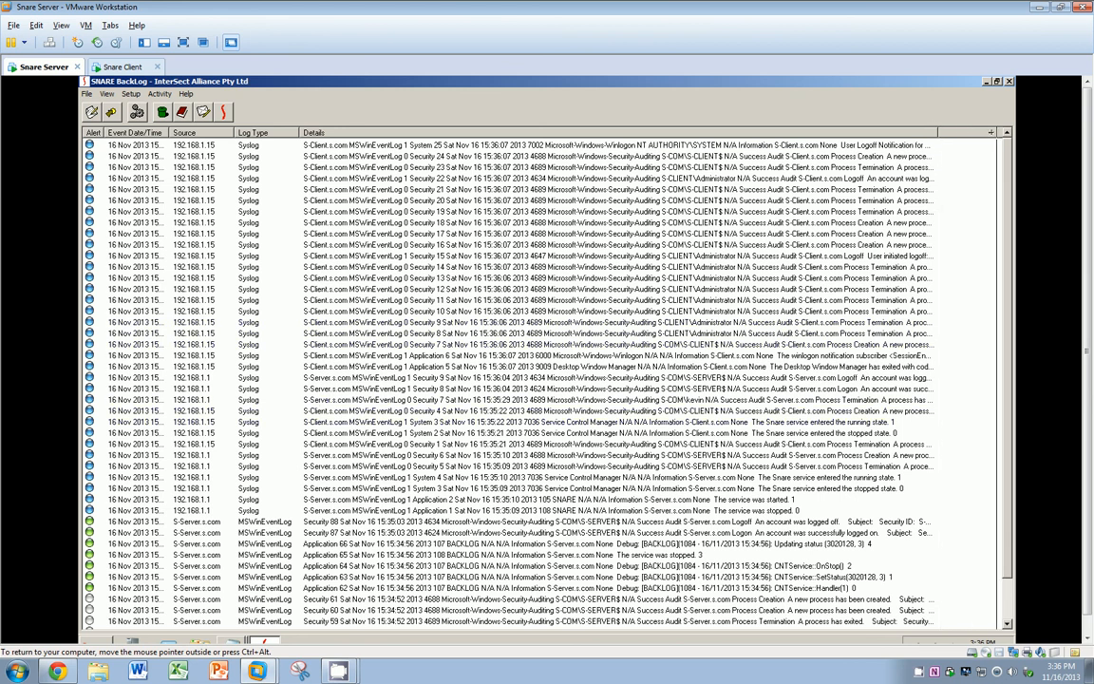
double_click(937, 132)
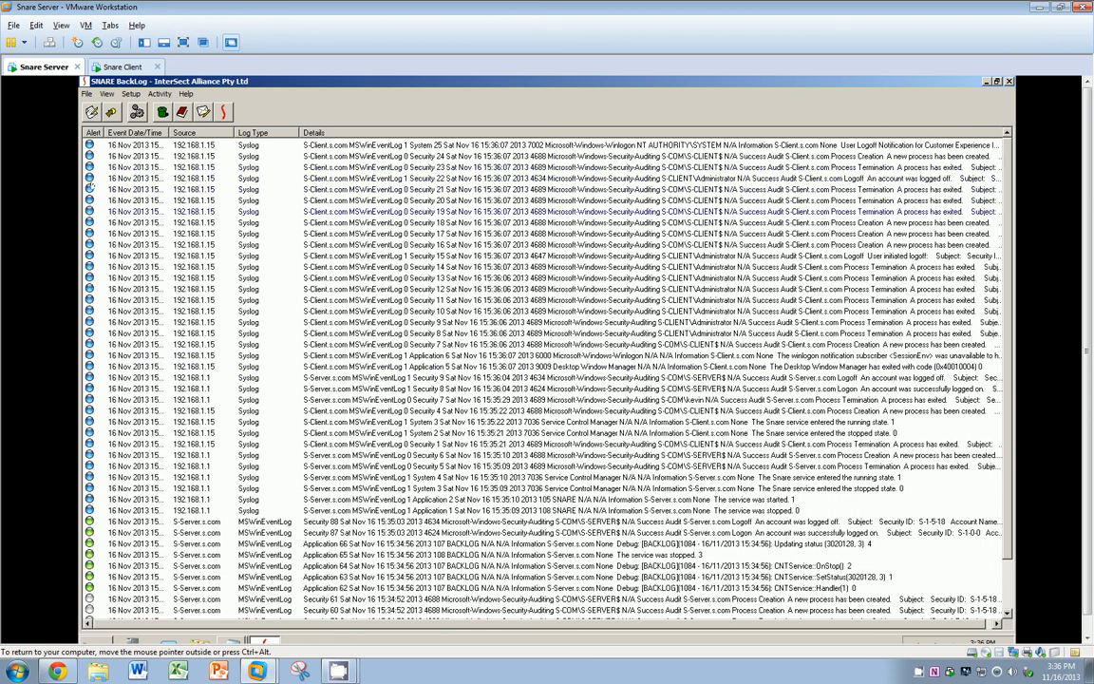
click(123, 67)
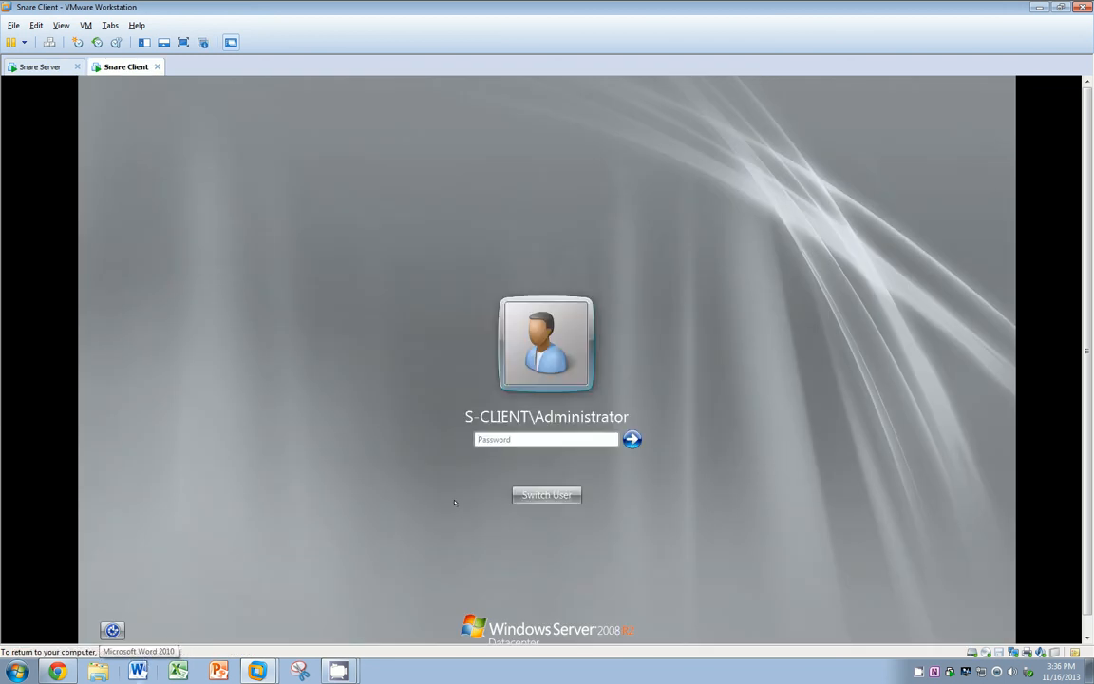
Step: Log back on to the client with the account password and check the server's BackLog
text(**********)
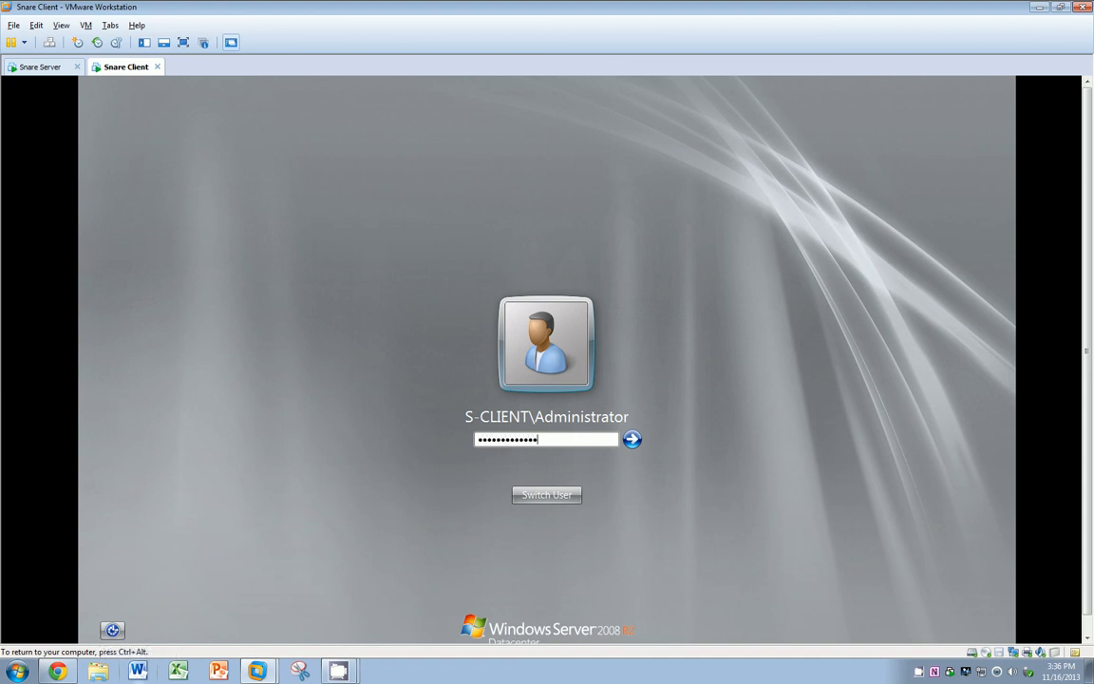
key(Return)
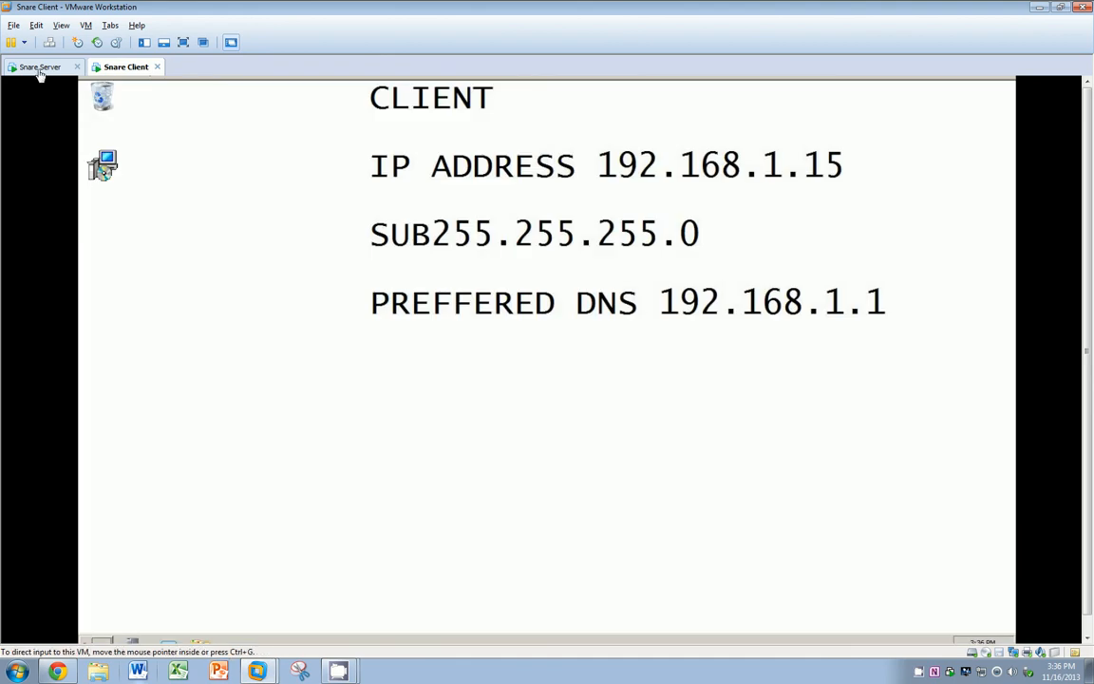
click(40, 68)
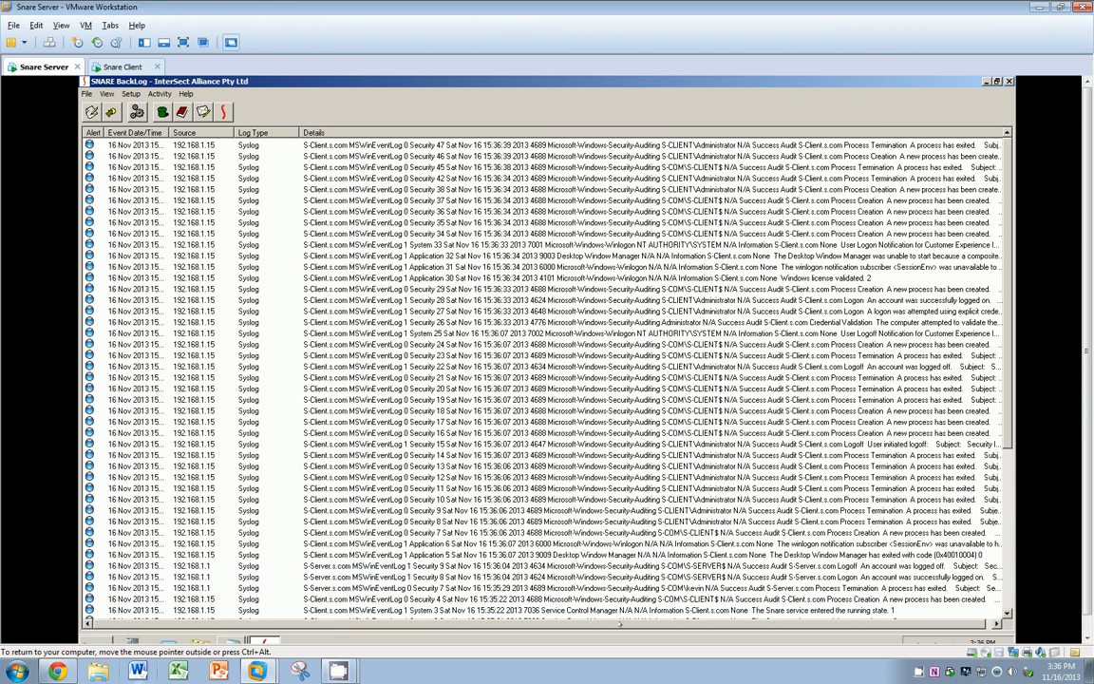
drag(621, 622, 640, 619)
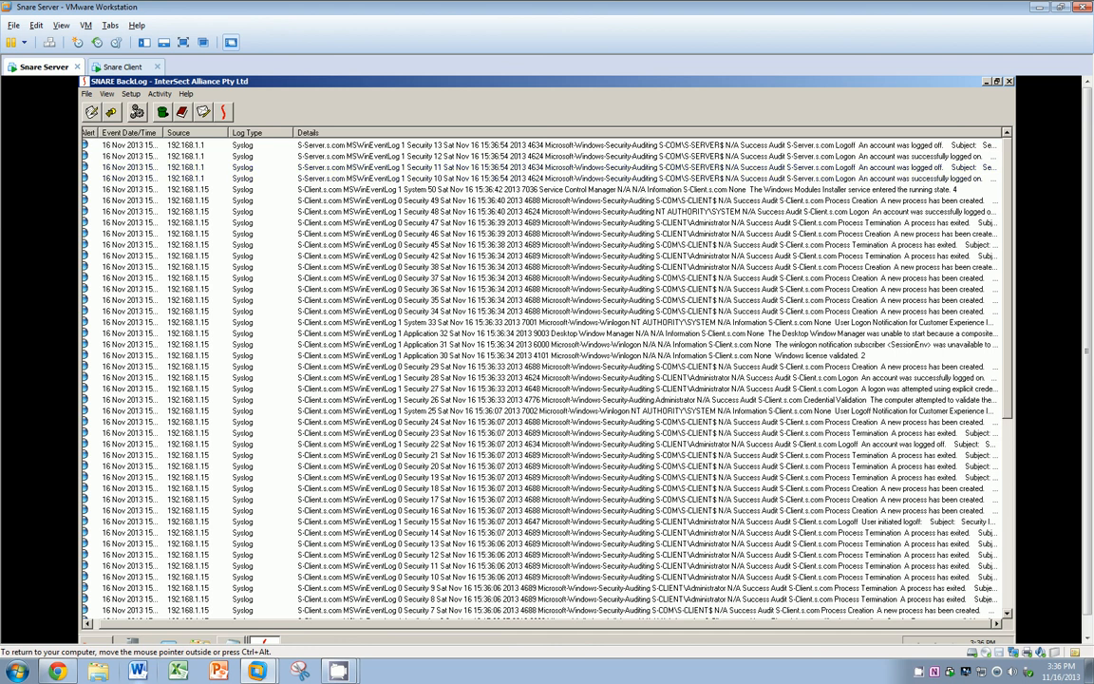
Step: Open and cancel BackLog's Setup dialog, then clear all received events from the list
click(137, 112)
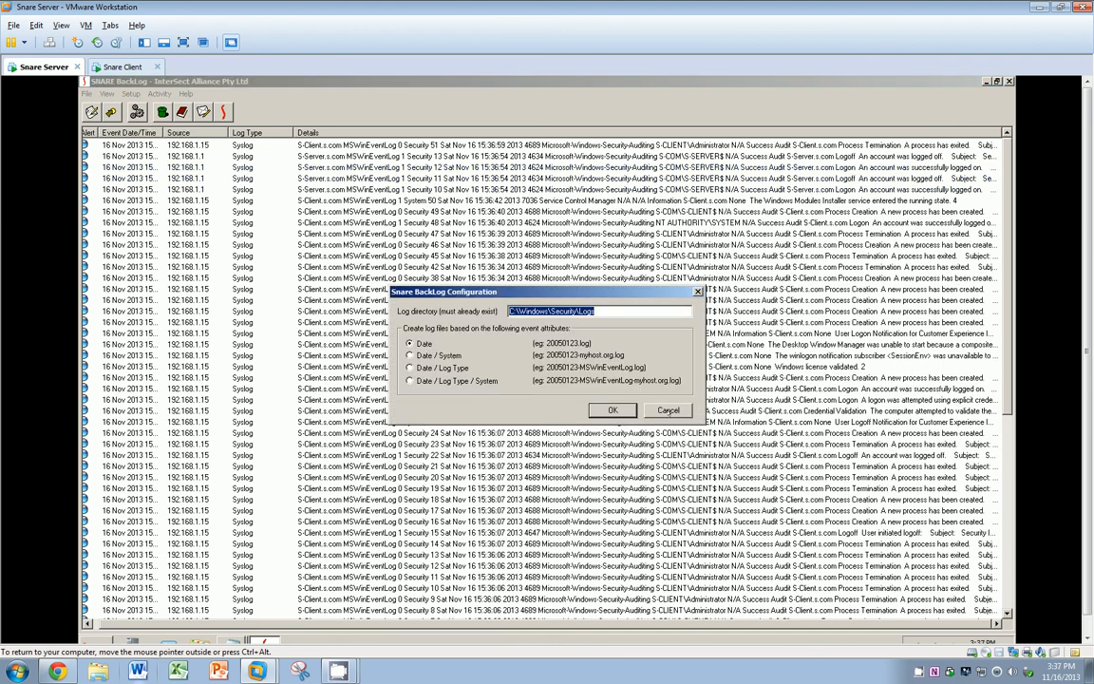
click(668, 411)
click(164, 113)
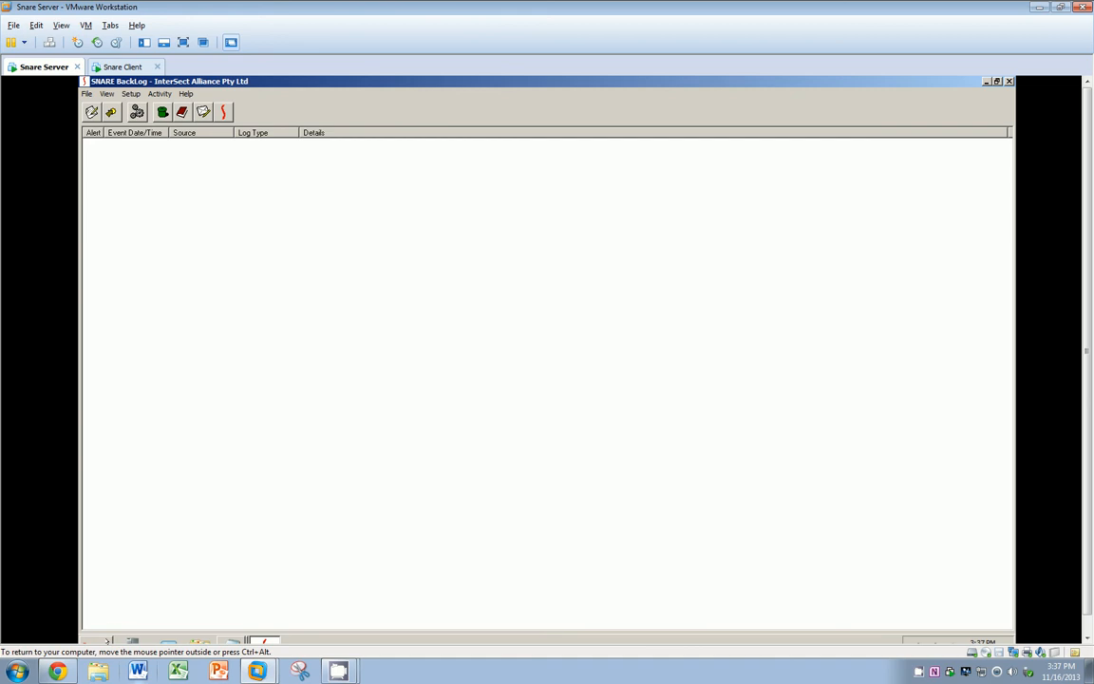
click(107, 642)
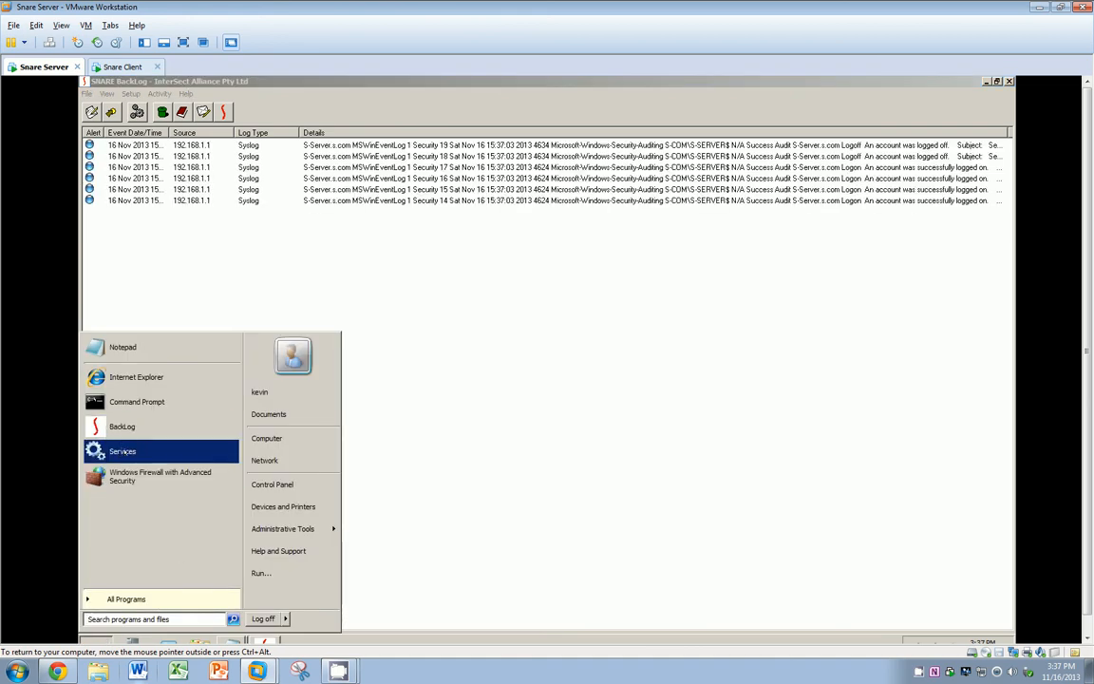
Step: Open the server's Services console, move it right, select DHCP Client, and bring Snare BackLog forward
click(122, 451)
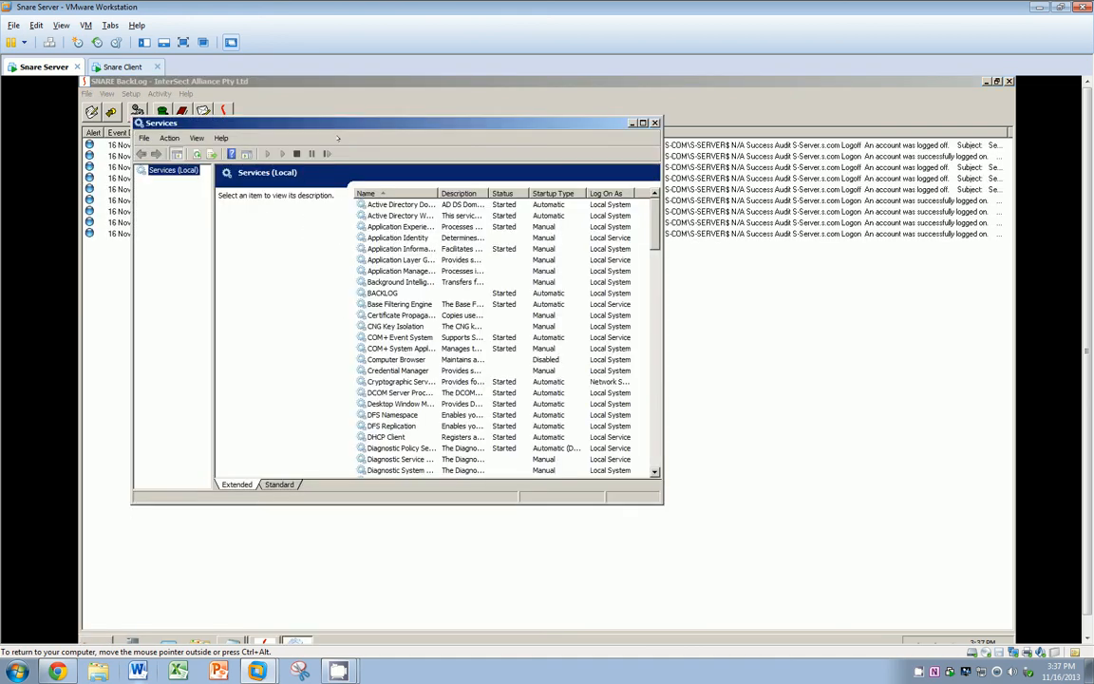
drag(338, 123, 632, 124)
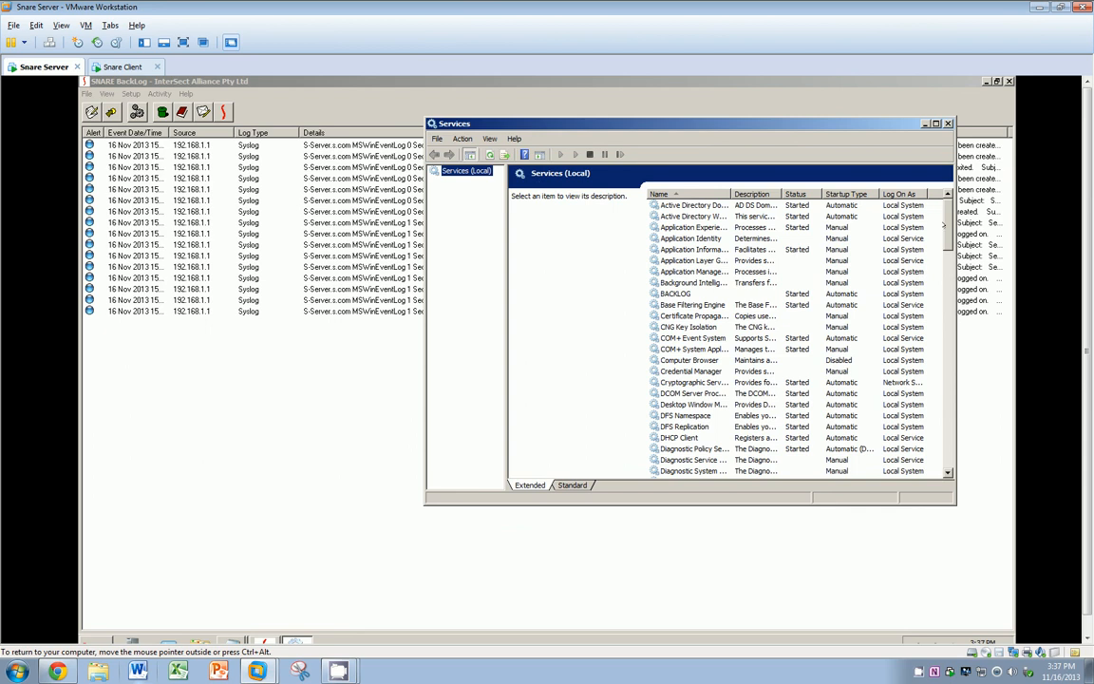
drag(944, 227, 928, 194)
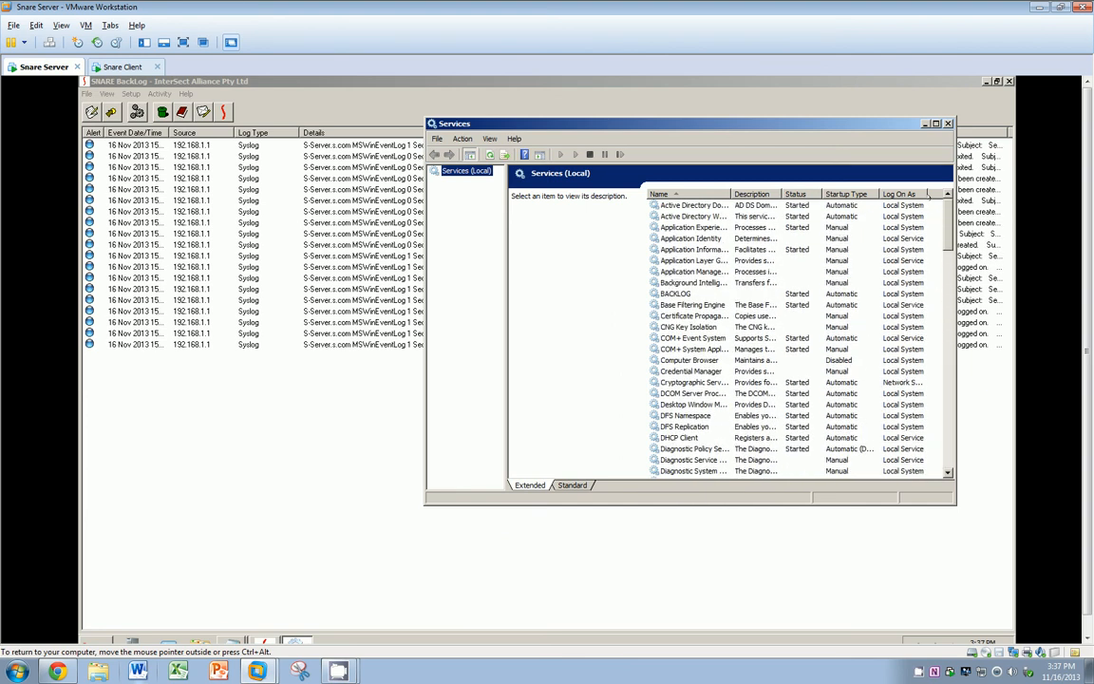
click(806, 205)
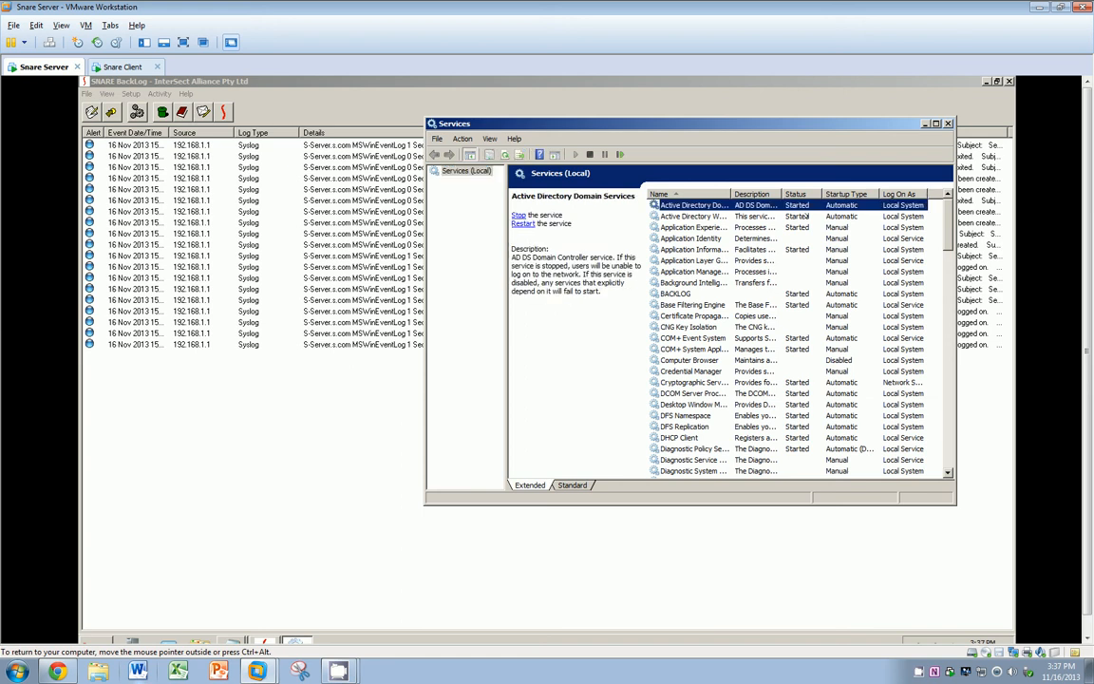
scroll(688, 375, down, 3)
click(654, 338)
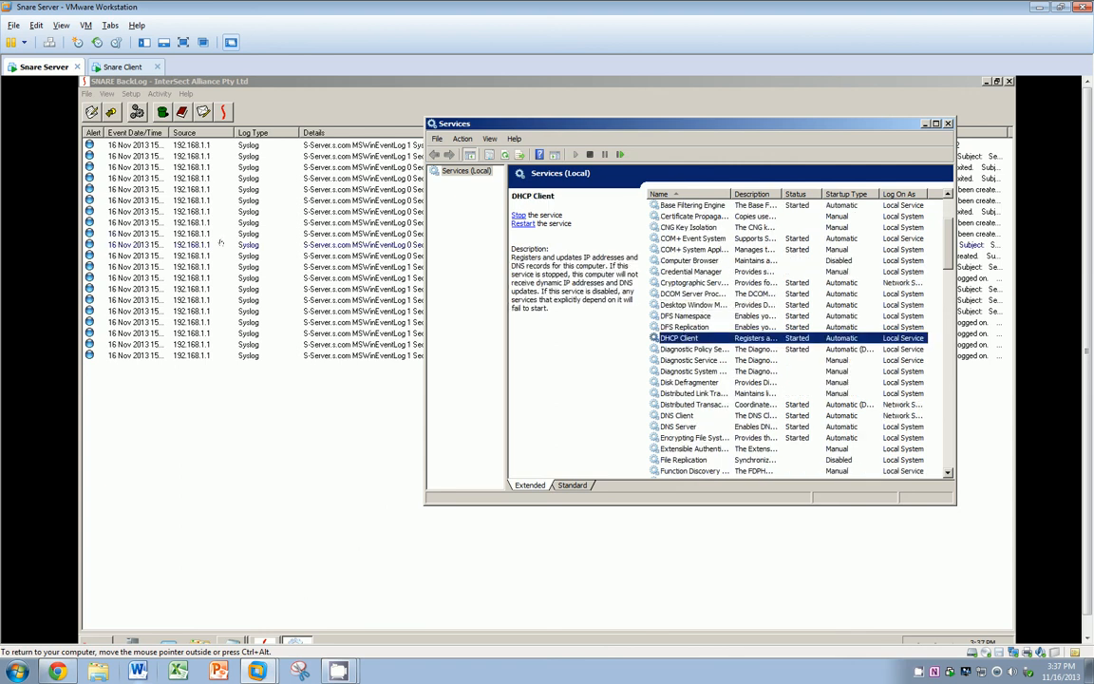
double_click(175, 200)
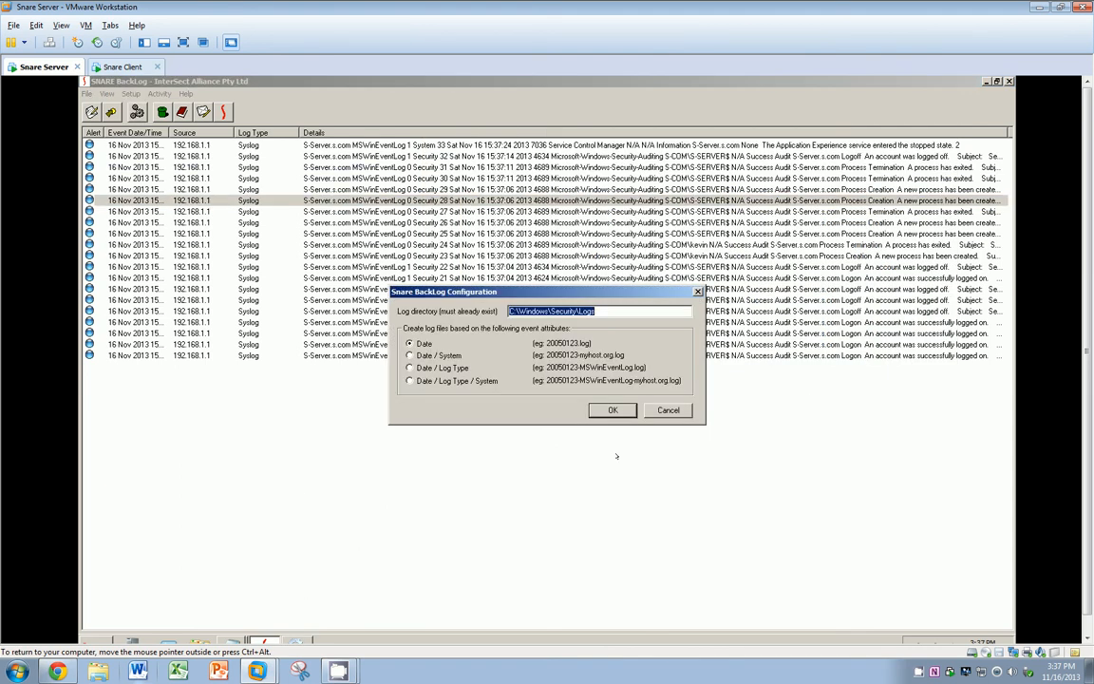
Step: Close BackLog's configuration dialog, restore the window, and clear its event list
click(615, 409)
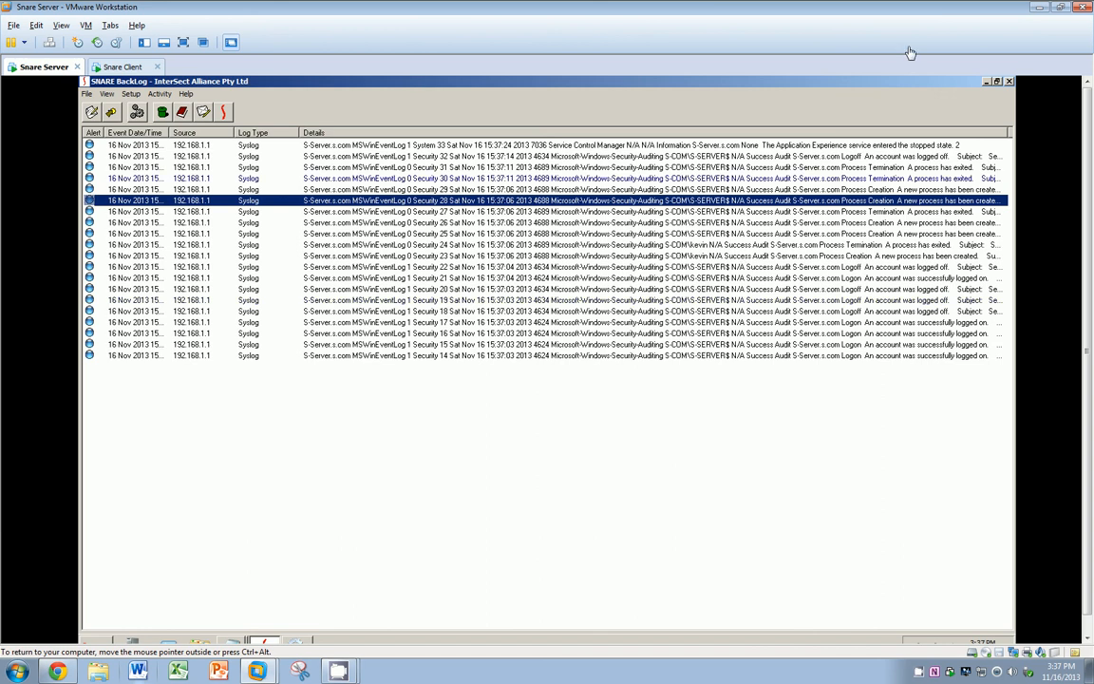
drag(909, 82, 909, 120)
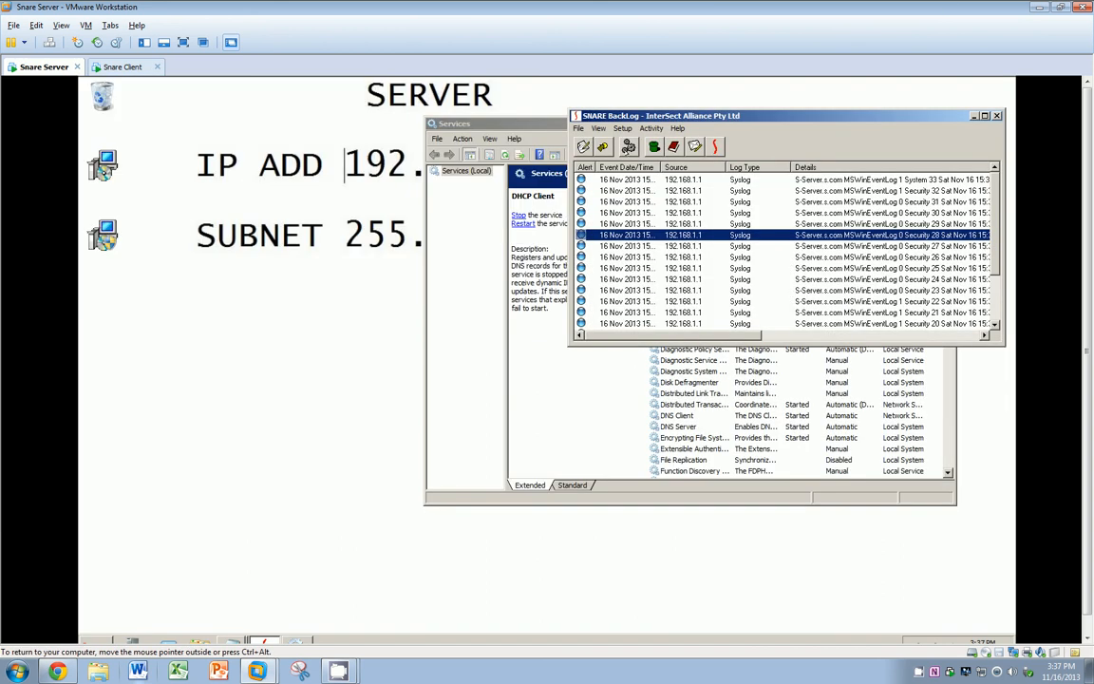
click(583, 147)
Step: Restart the DHCP Client service and select the resulting DHCPv6 service-state event in the enlarged BackLog
click(677, 361)
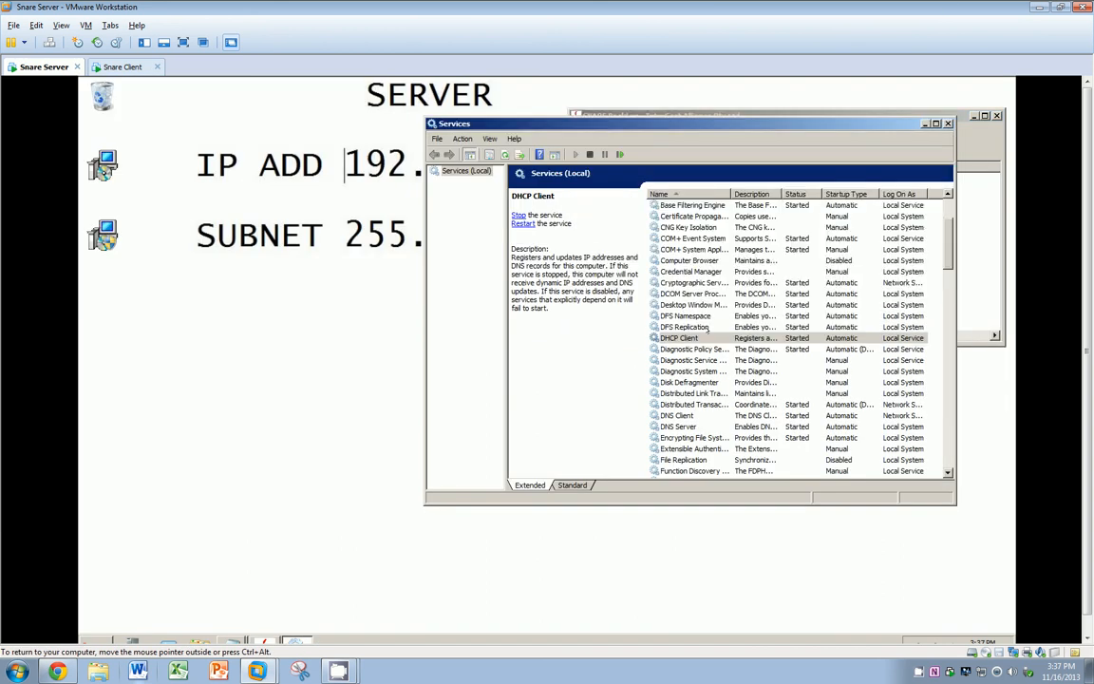
click(522, 224)
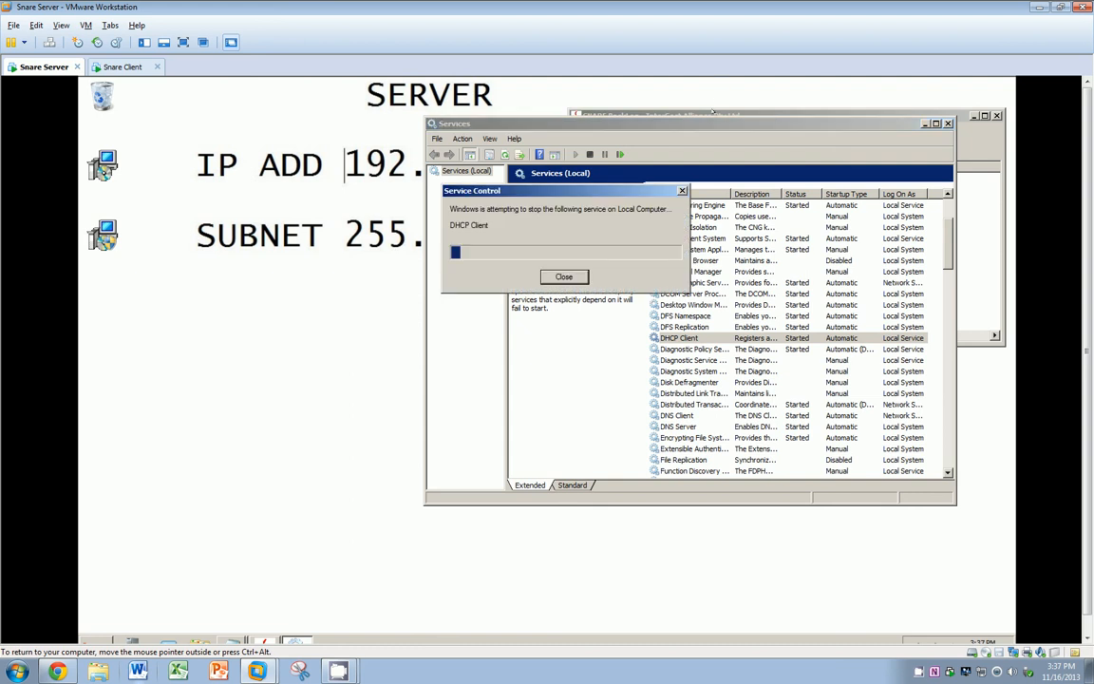
click(979, 223)
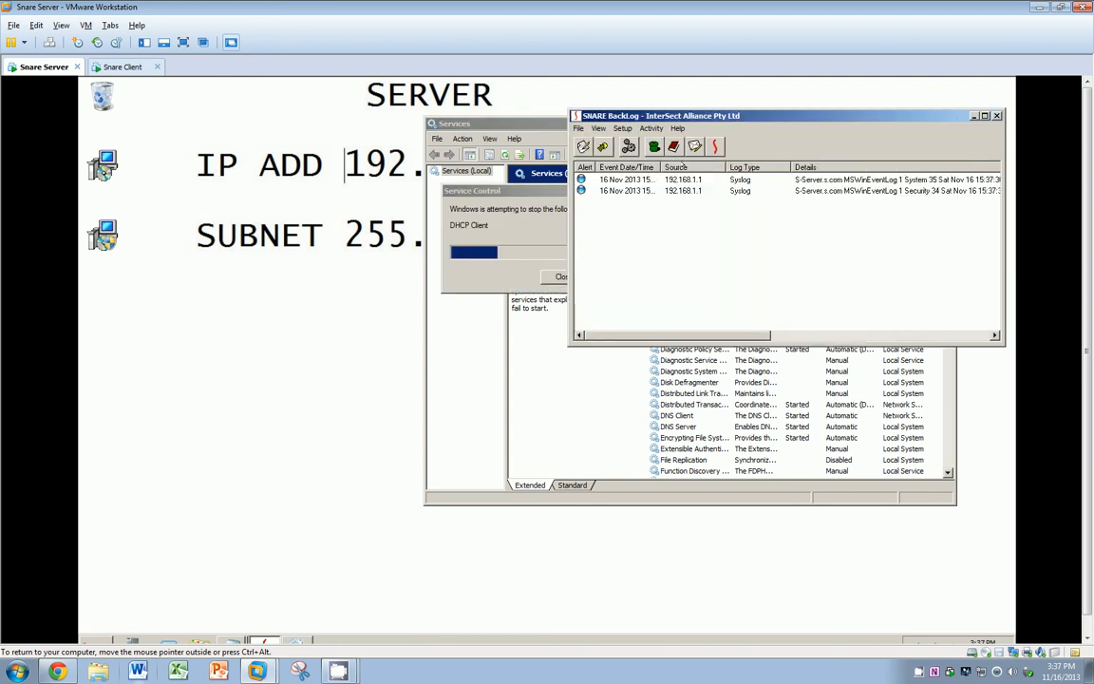
double_click(883, 114)
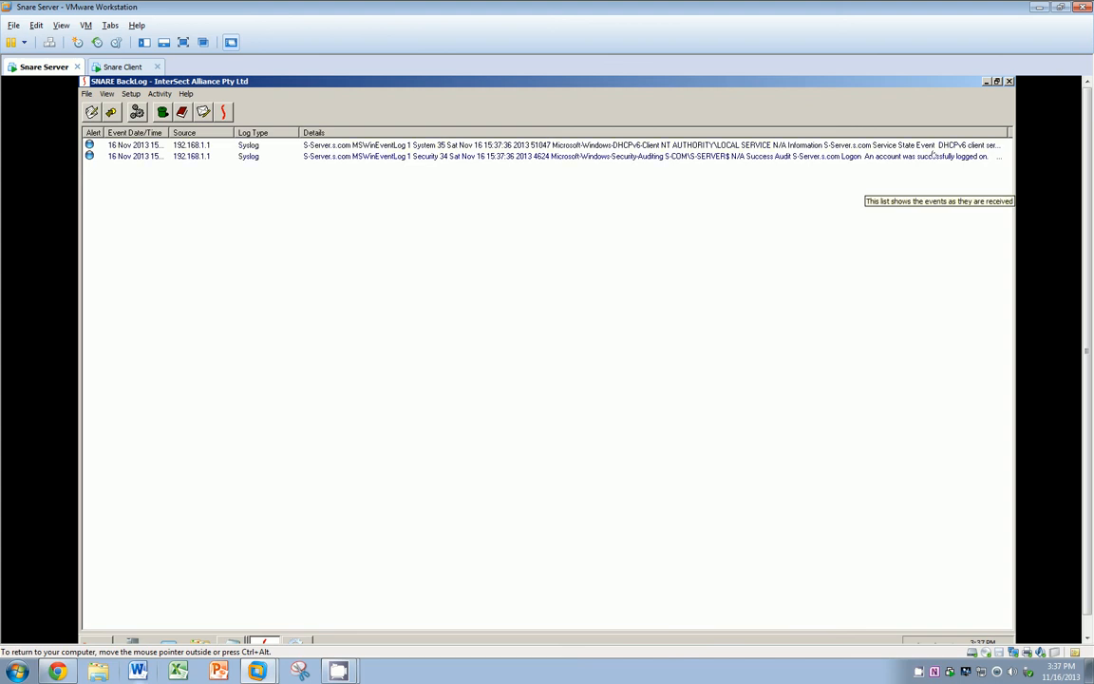
click(460, 145)
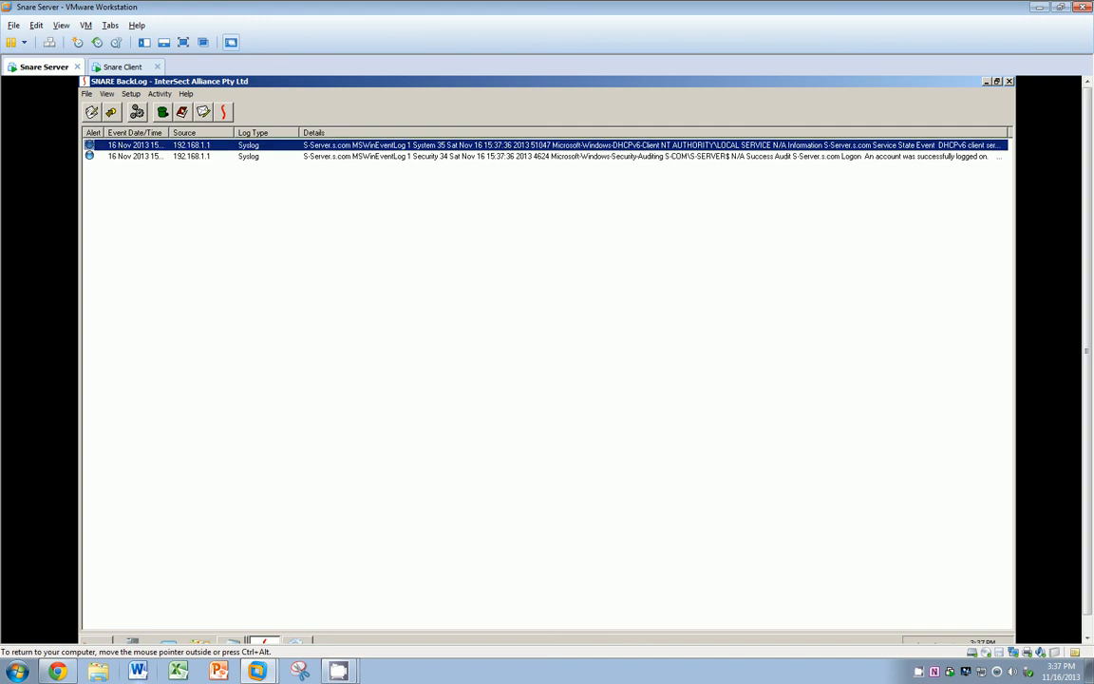
click(183, 112)
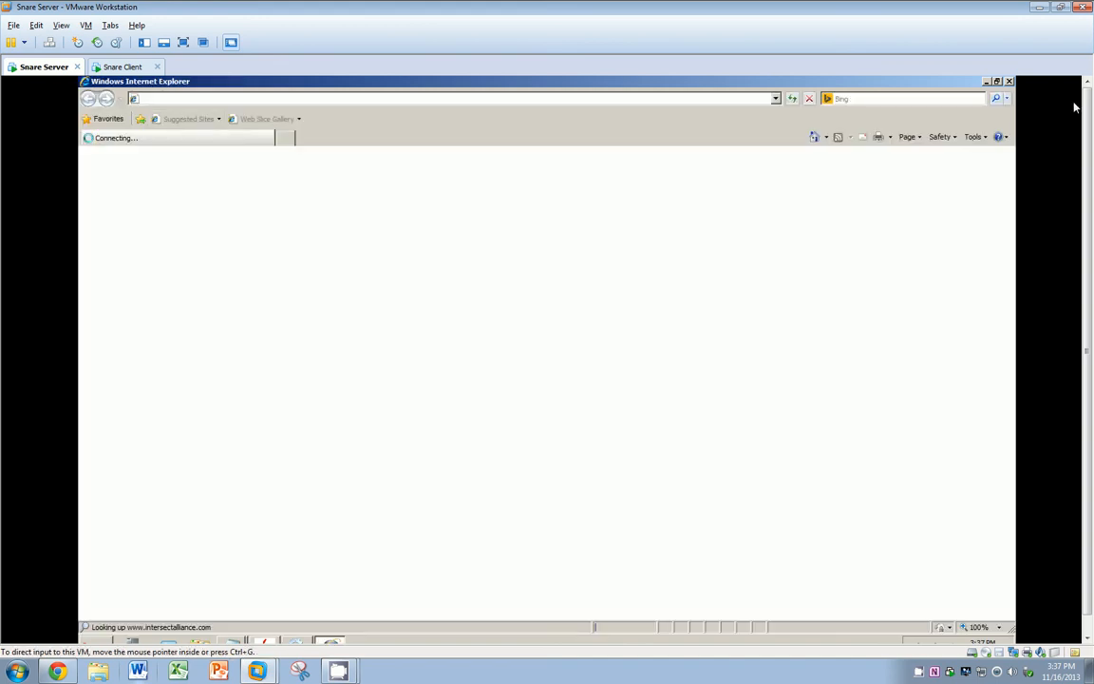
Step: Close the stray Internet Explorer window on the server
click(997, 82)
click(987, 81)
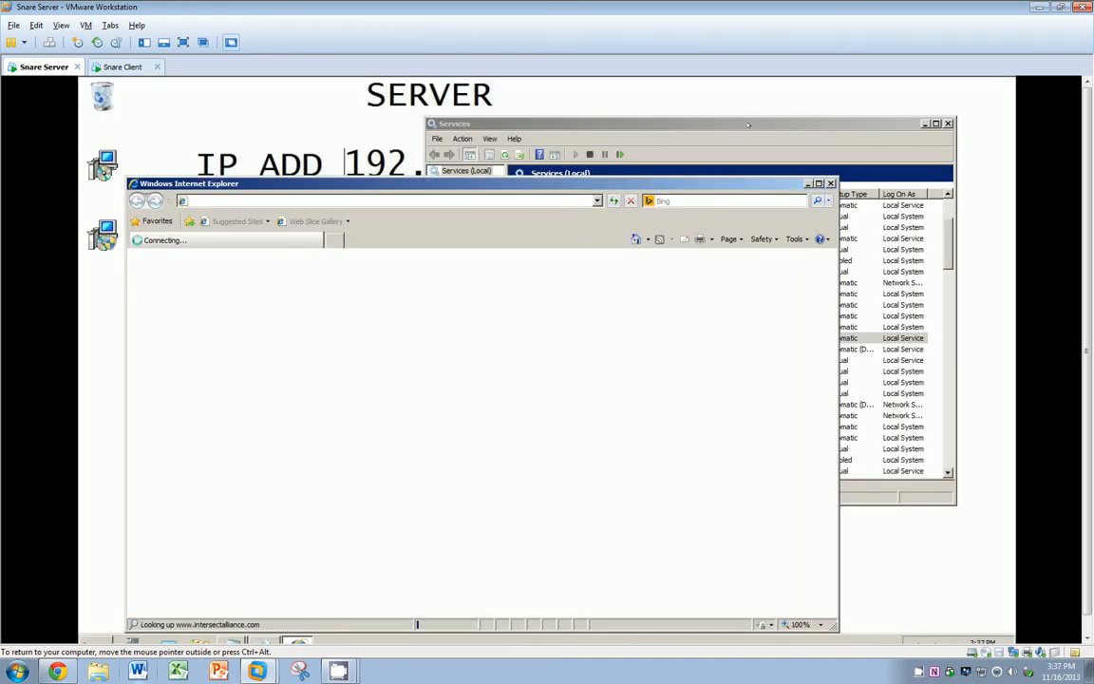
click(748, 125)
click(831, 184)
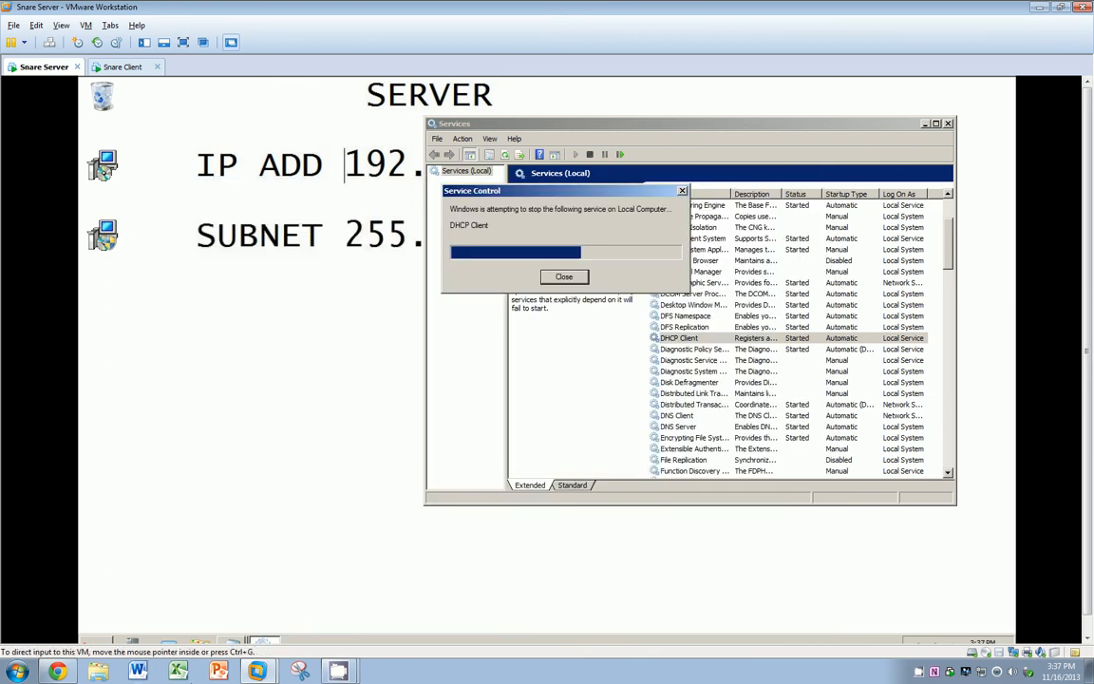
Step: Reopen Snare BackLog from the Start menu, reposition it, and widen the Details column
click(98, 641)
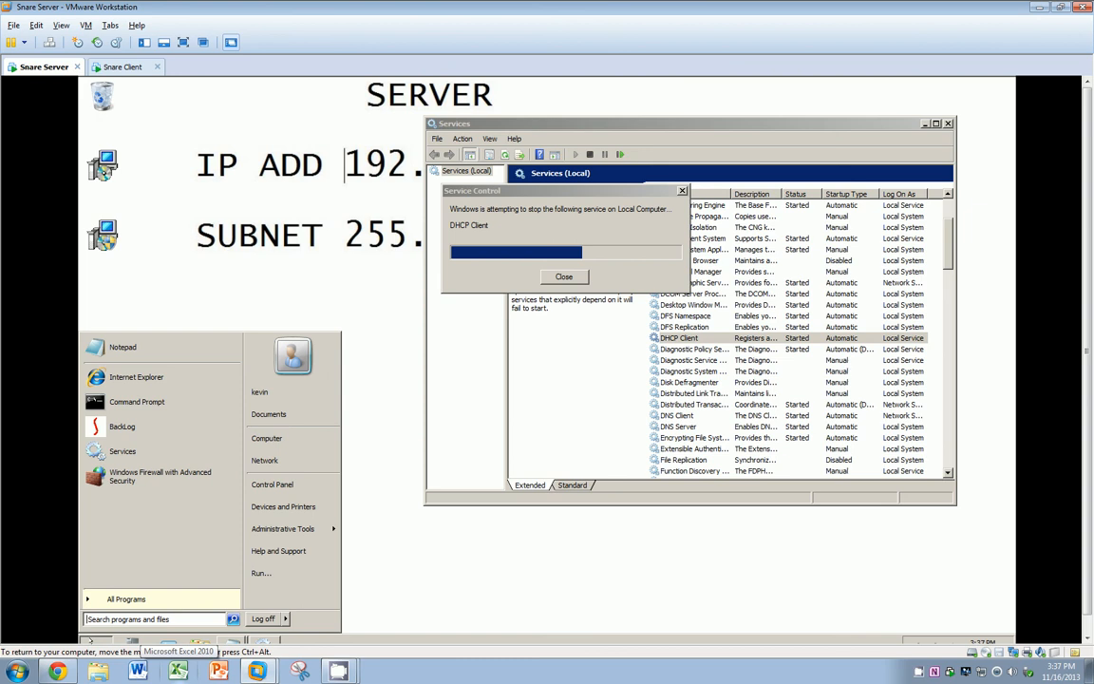
click(124, 426)
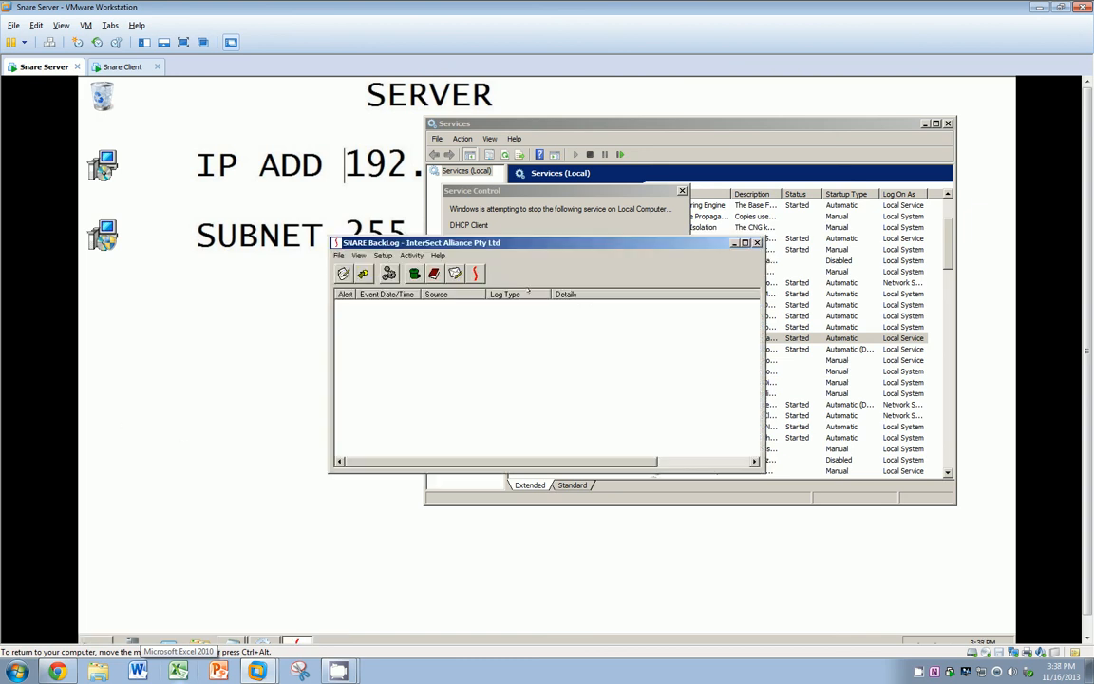
drag(526, 243, 293, 76)
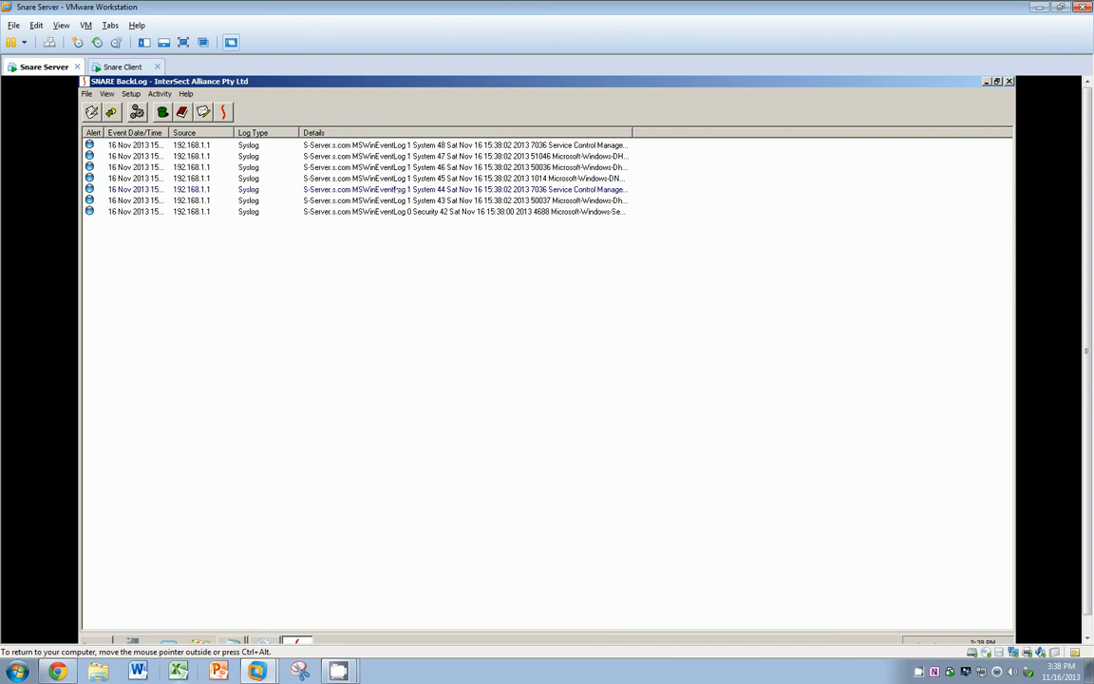
drag(632, 133, 899, 133)
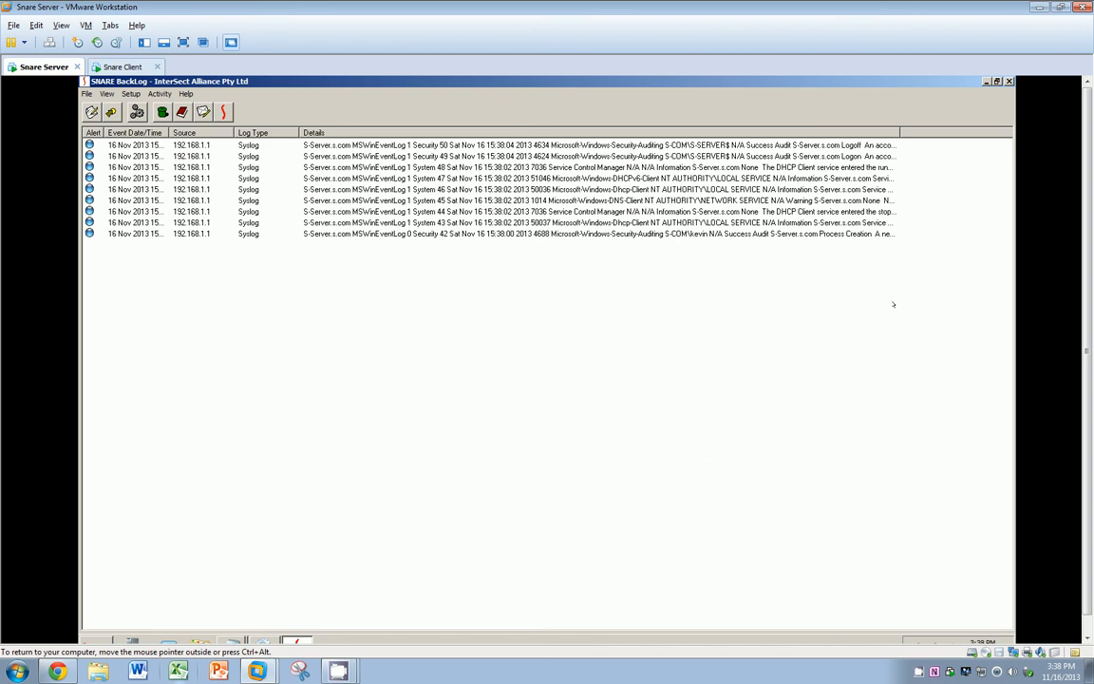
Step: On the Snare Client VM, launch the Services console from the Start menu
click(111, 67)
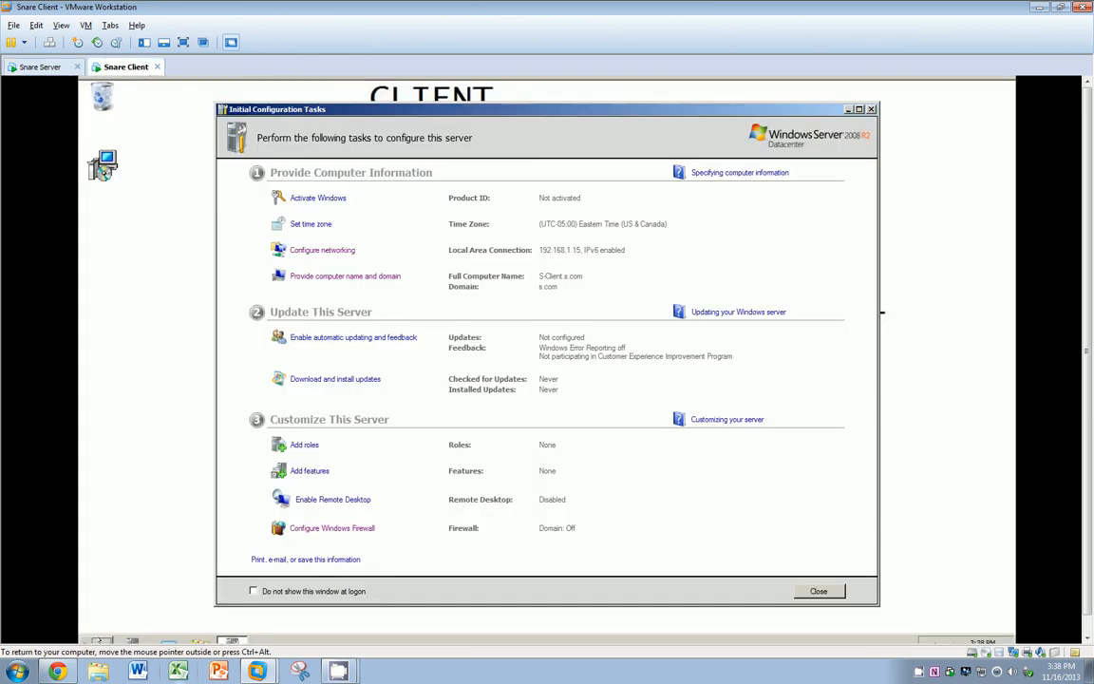
click(99, 640)
click(128, 425)
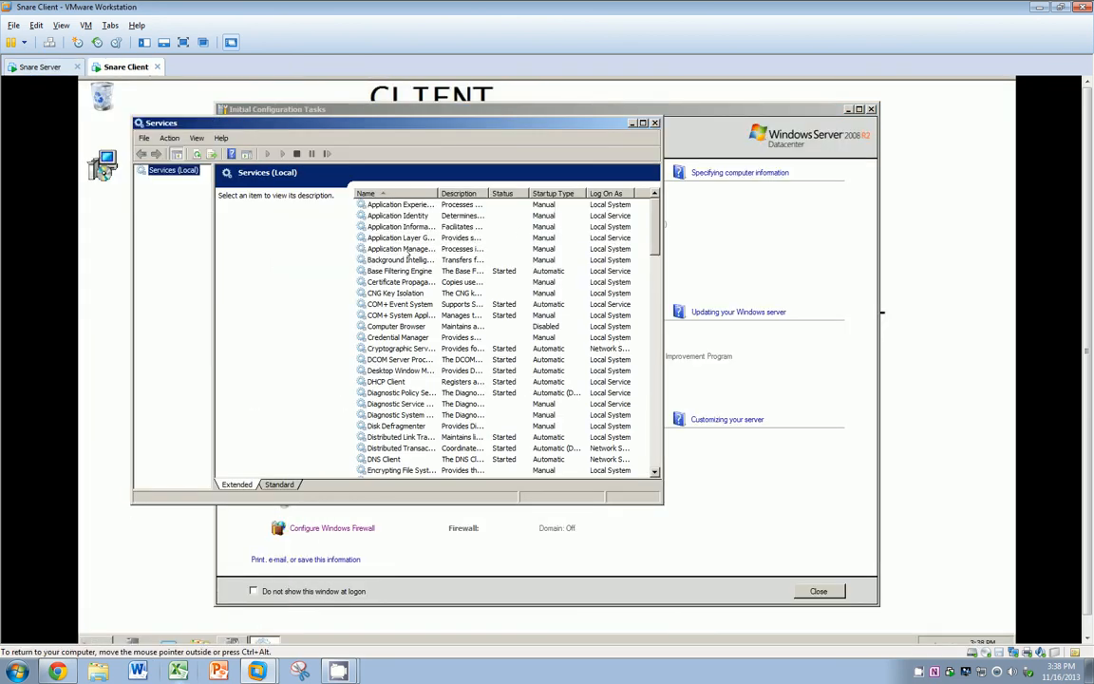
Step: Step through service rows from Application Identity down to CNG Key Isolation
click(394, 215)
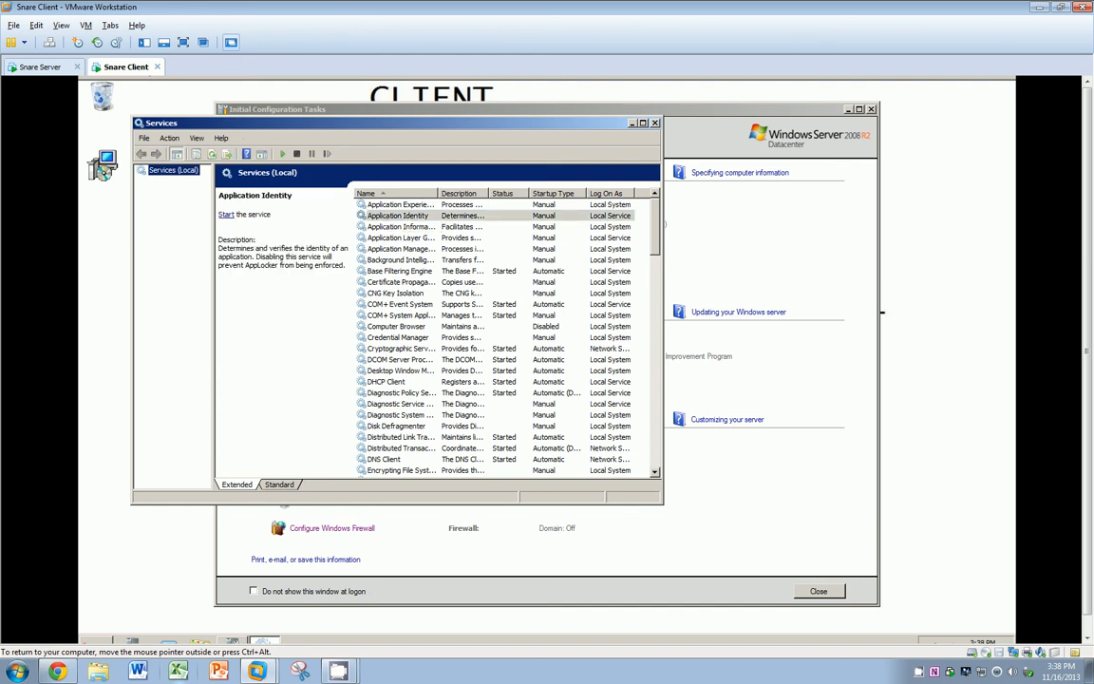
click(394, 226)
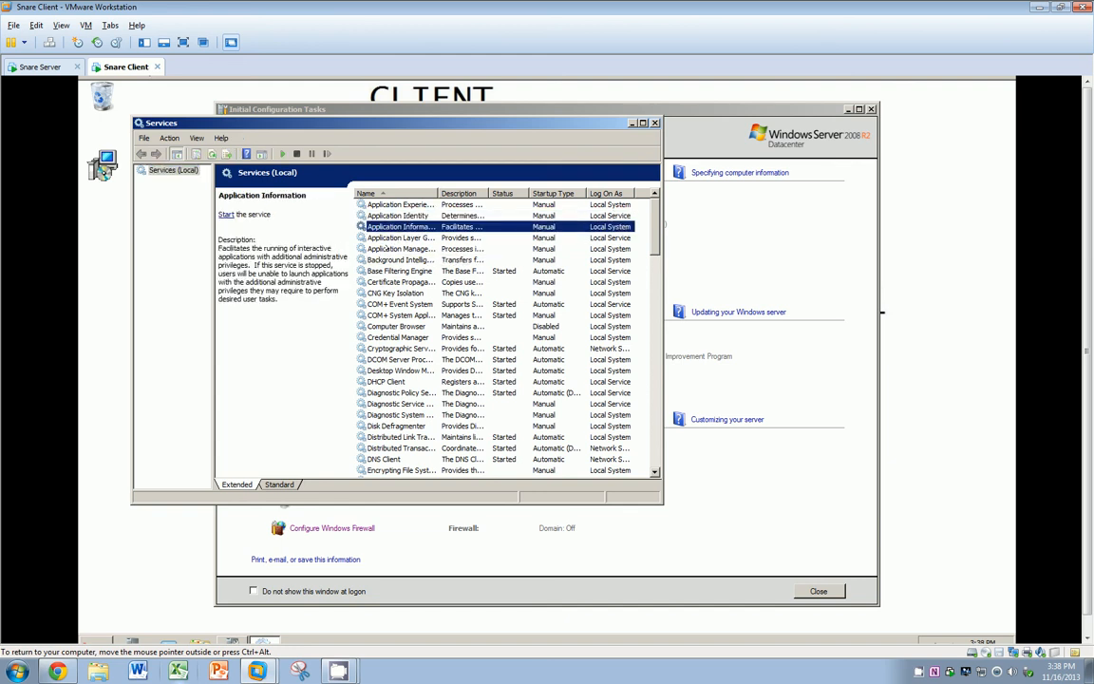
click(393, 248)
click(393, 292)
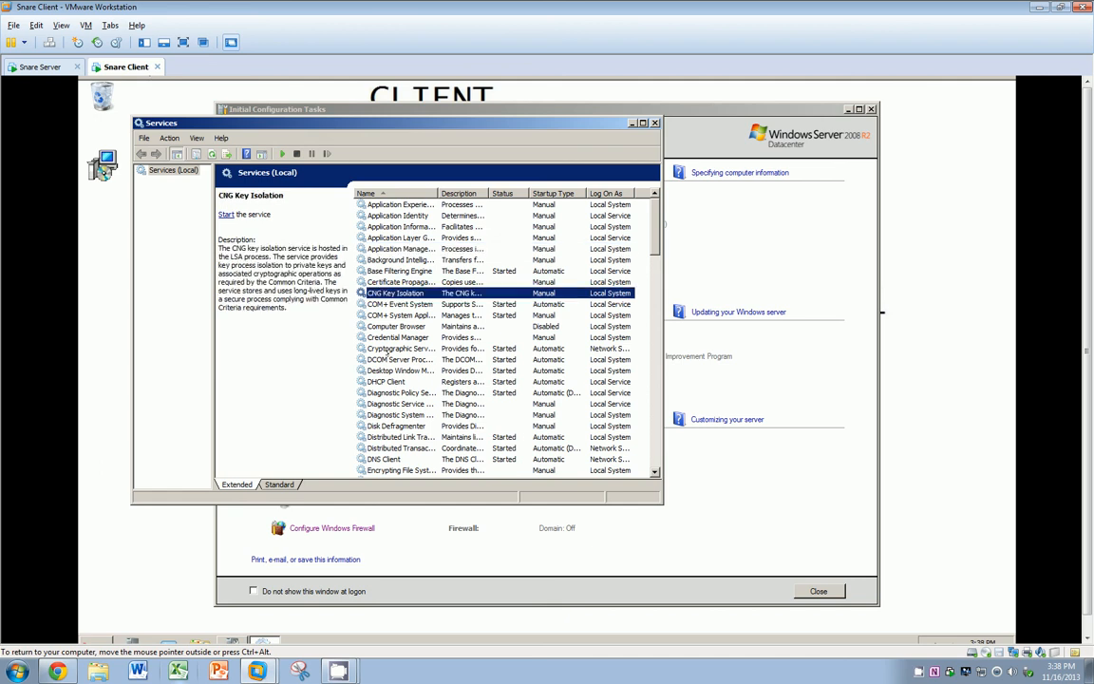